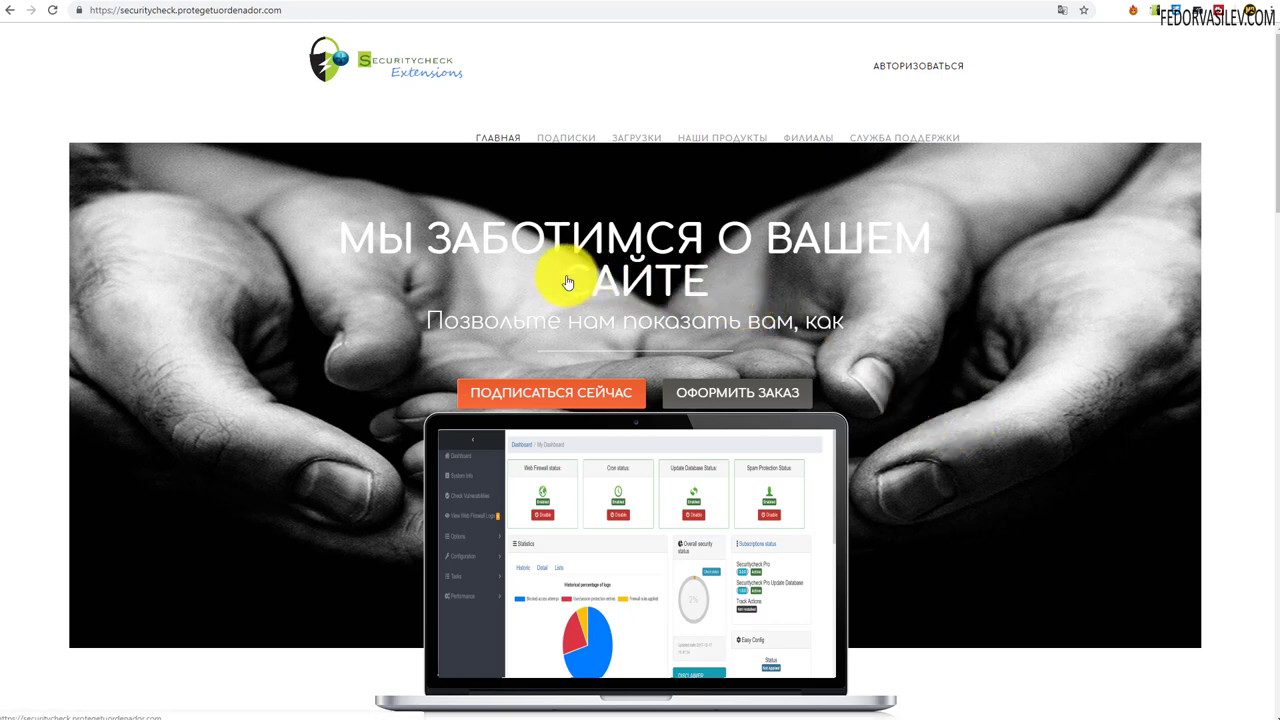
Open the Securitycheck Extensions subscriptions page and review the subscription packages
{"action": "left_click", "coordinate": [517, 392]}
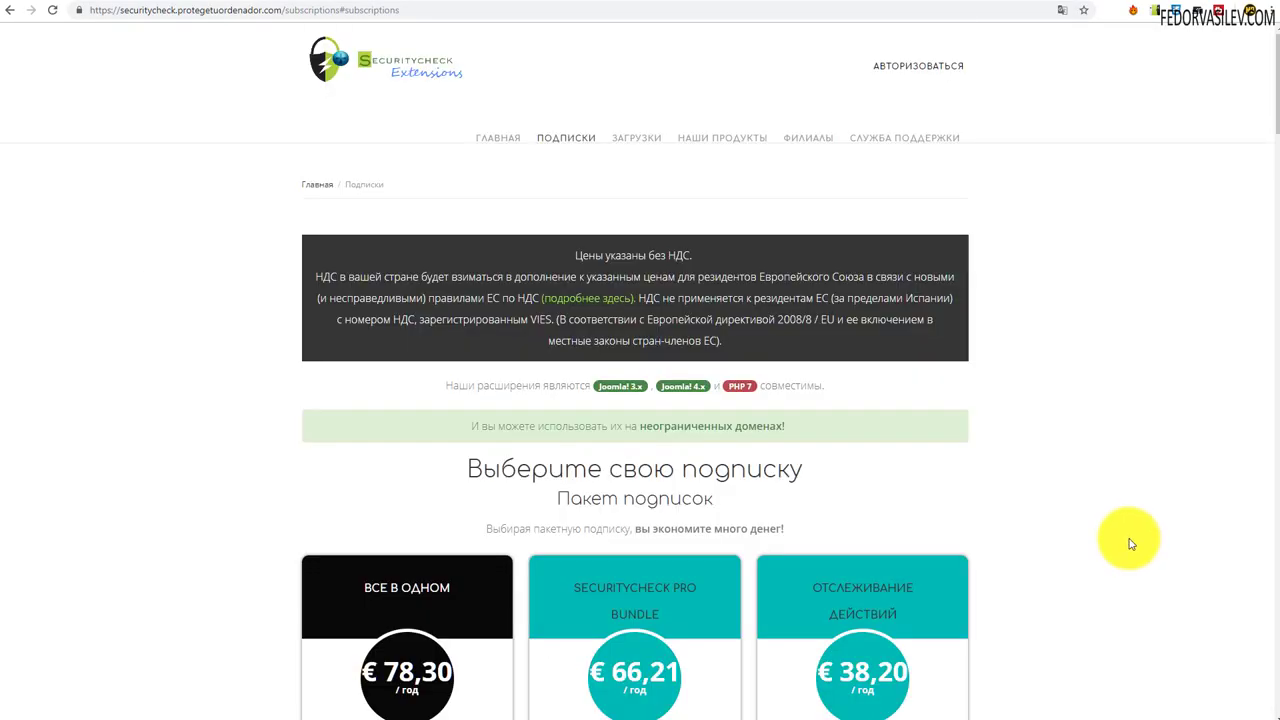
{"action": "scroll", "coordinate": [1086, 465], "scroll_direction": "down", "scroll_amount": 3}
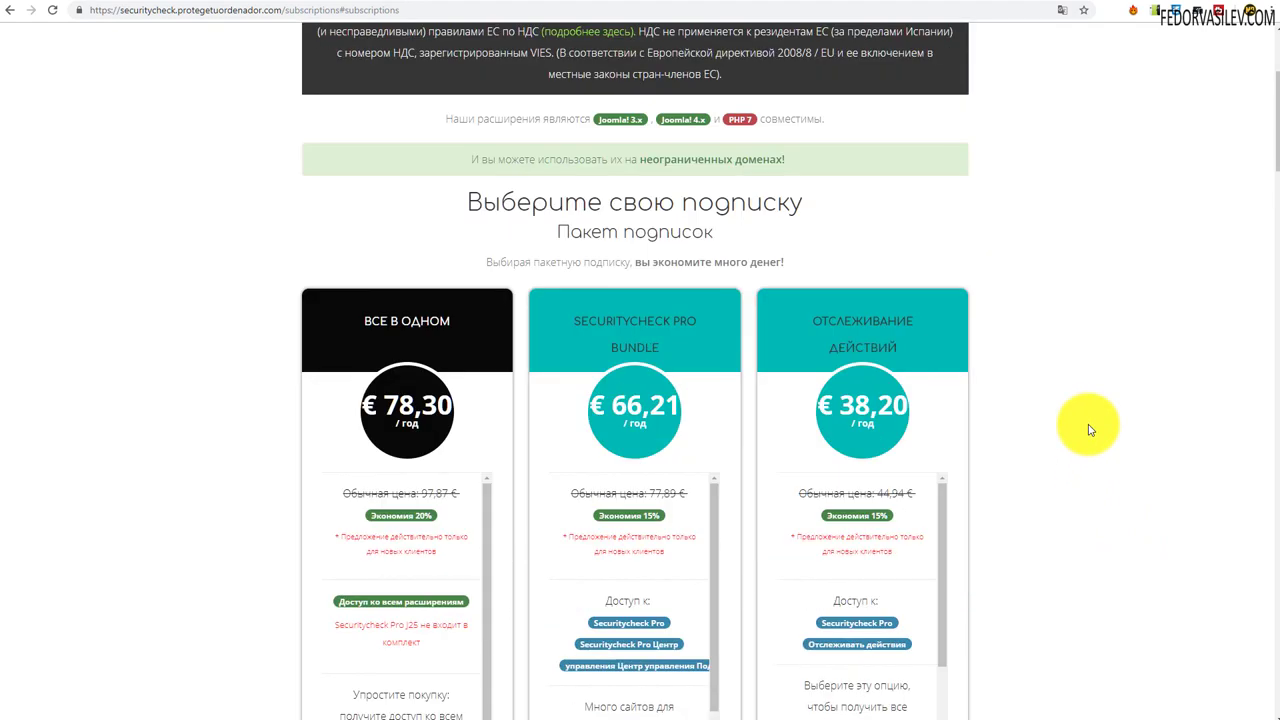
{"action": "scroll", "coordinate": [1085, 425], "scroll_direction": "up", "scroll_amount": 2}
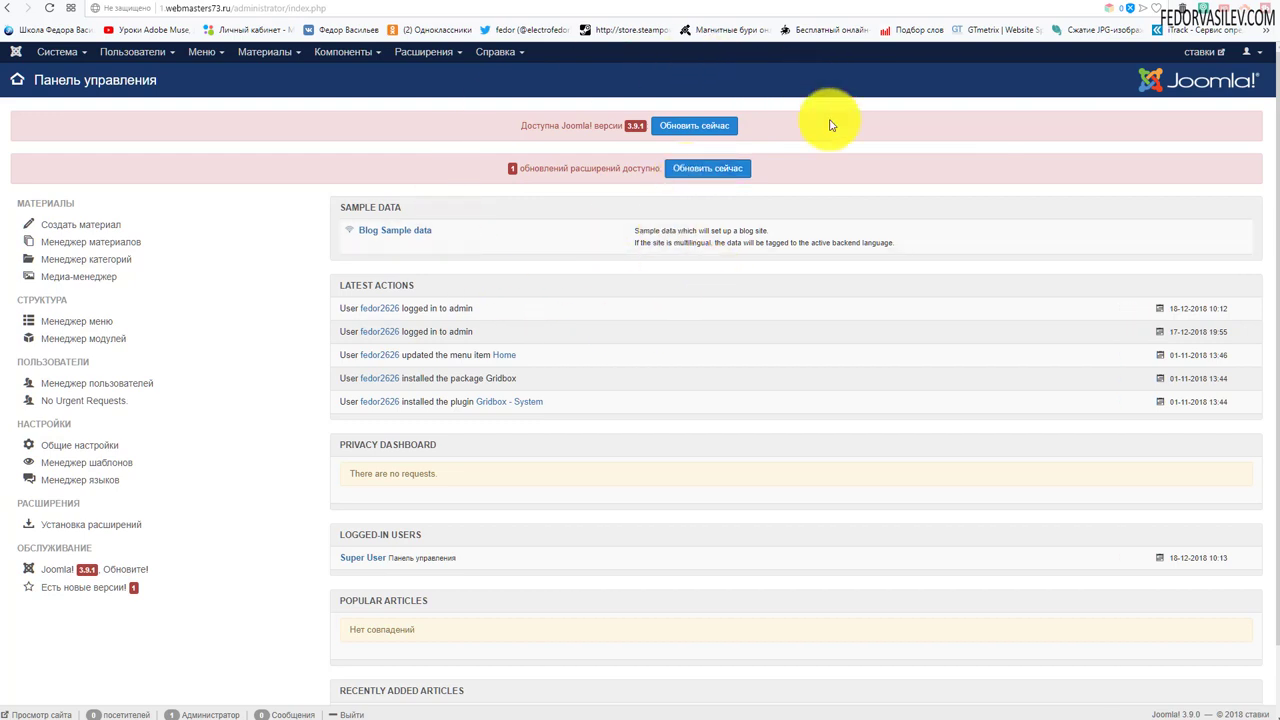
Switch to the Joomla administrator site and open the extension installation page
{"action": "scroll", "coordinate": [835, 235], "scroll_direction": "down", "scroll_amount": 1}
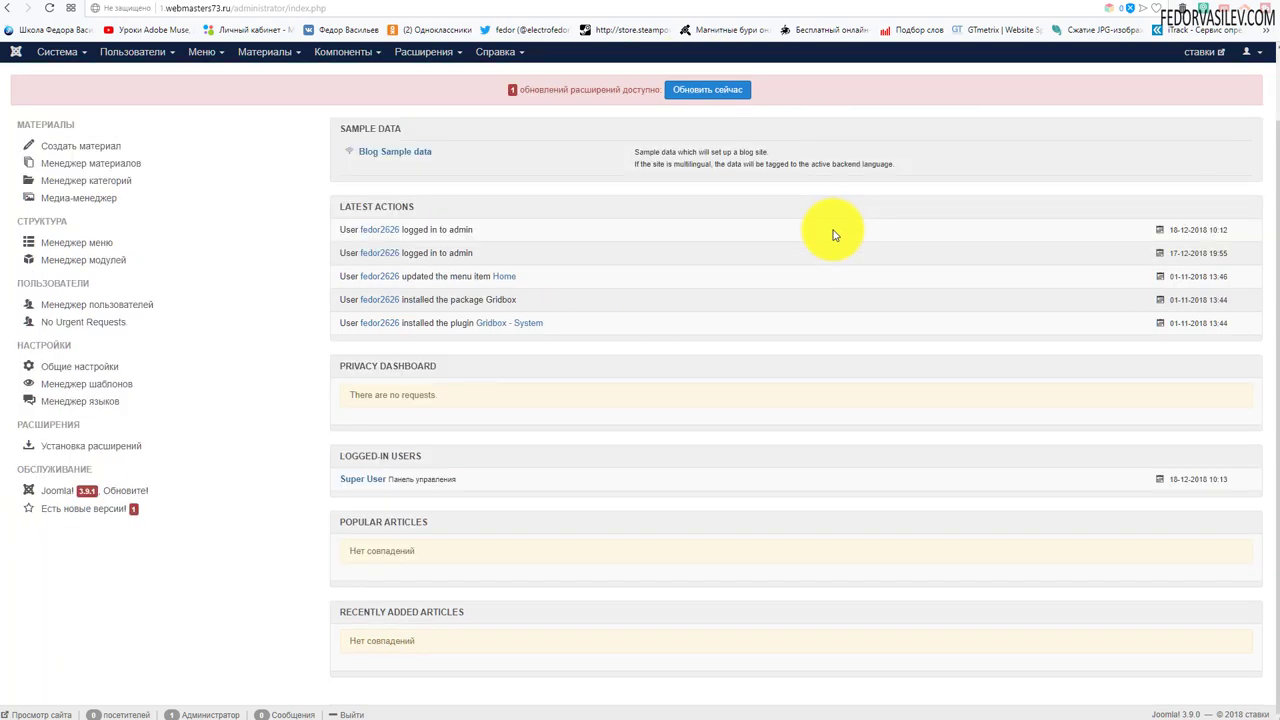
{"action": "scroll", "coordinate": [835, 235], "scroll_direction": "up", "scroll_amount": 1}
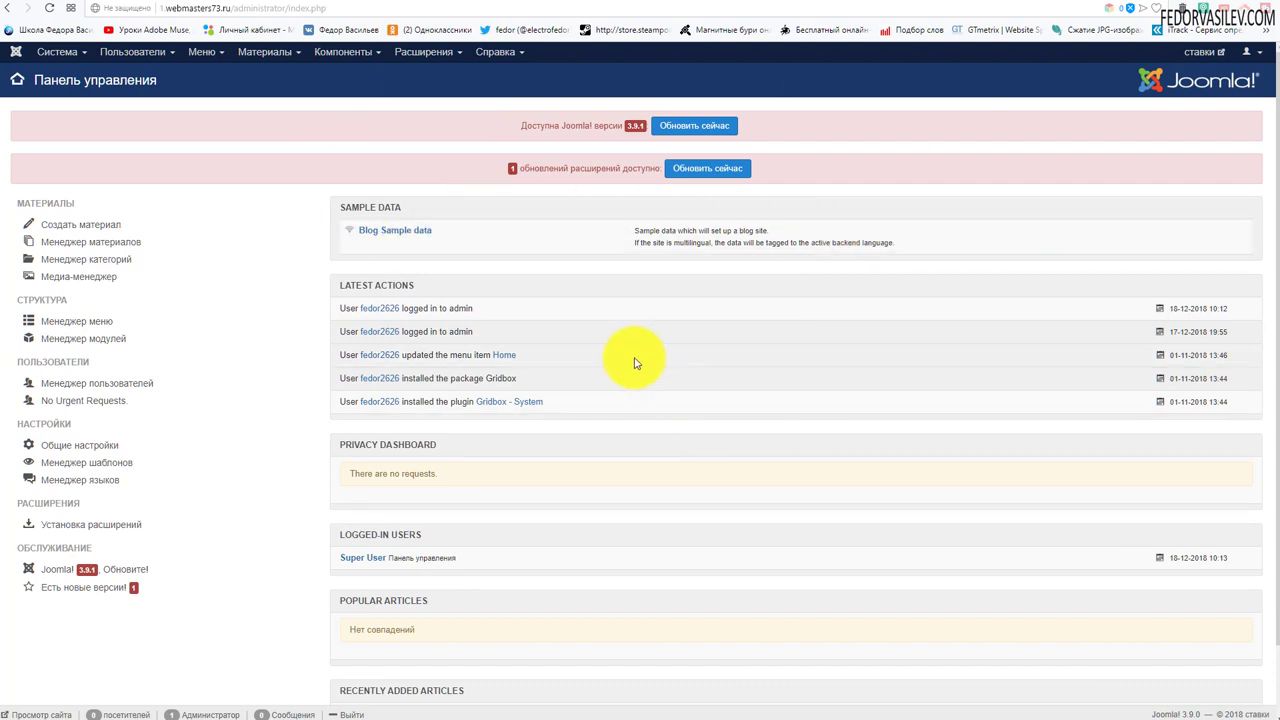
{"action": "left_click", "coordinate": [414, 55]}
{"action": "mouse_move", "coordinate": [430, 75]}
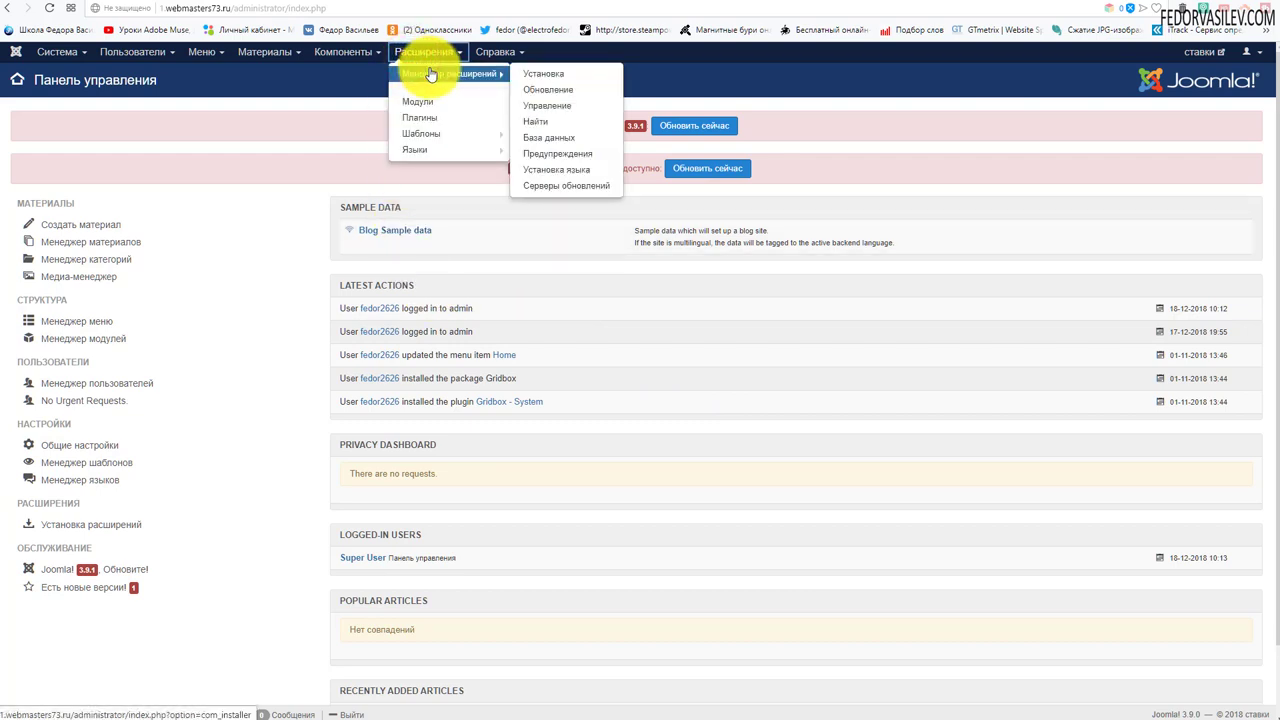
{"action": "left_click", "coordinate": [557, 73]}
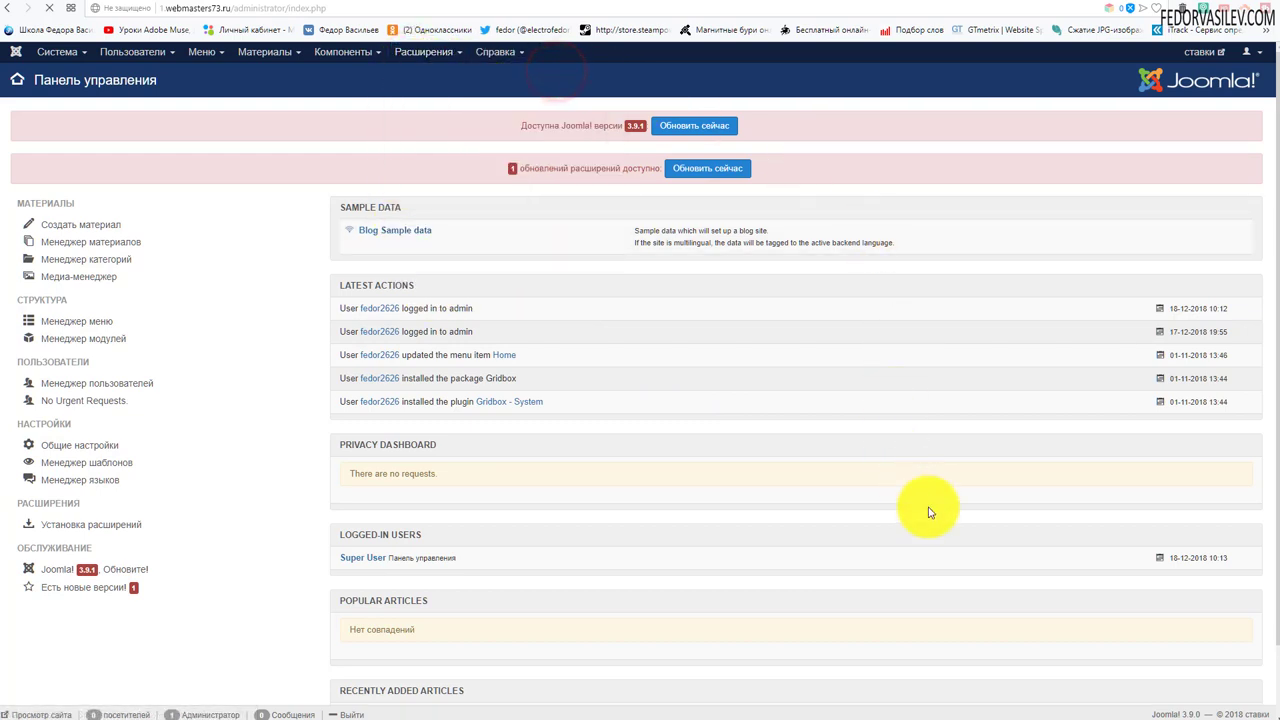
Try to install com_securitycheckpro_3_1_4.zip by uploading the package file through the extension installer
{"action": "key", "text": "alt+Tab"}
{"action": "left_click", "coordinate": [149, 26]}
{"action": "left_click_drag", "start_coordinate": [149, 26], "coordinate": [994, 306]}
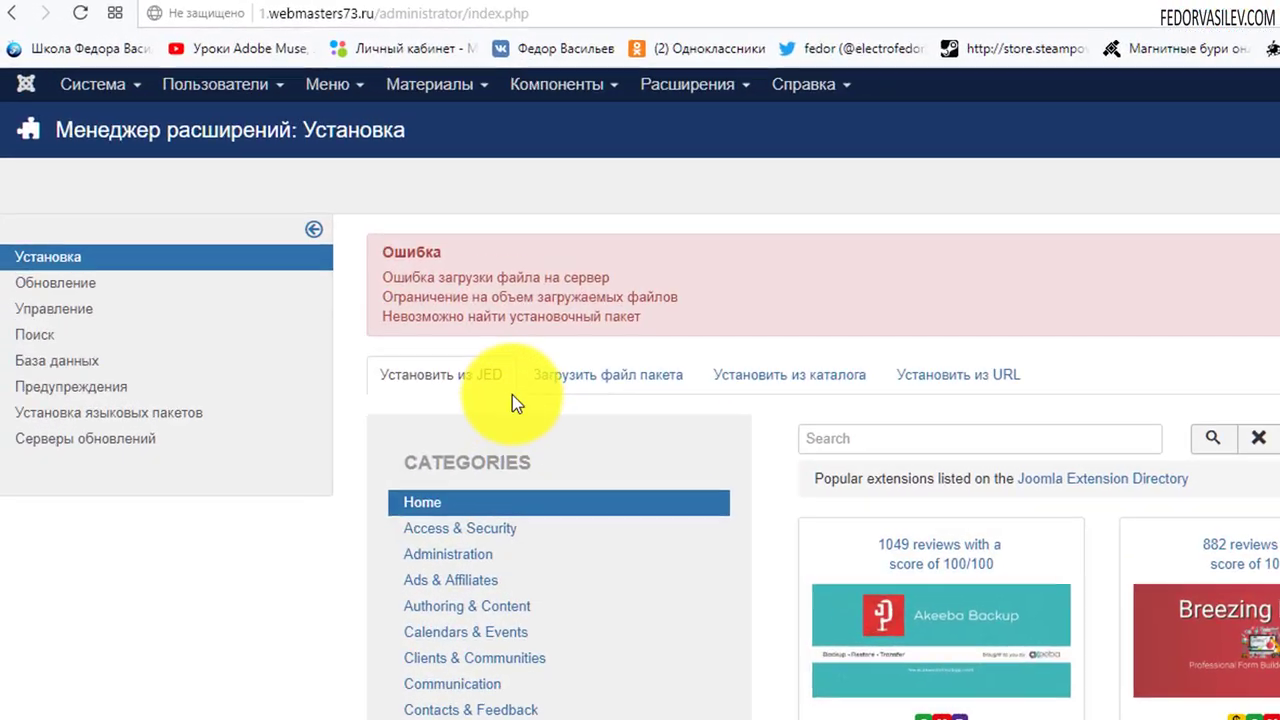
{"action": "left_click", "coordinate": [334, 233]}
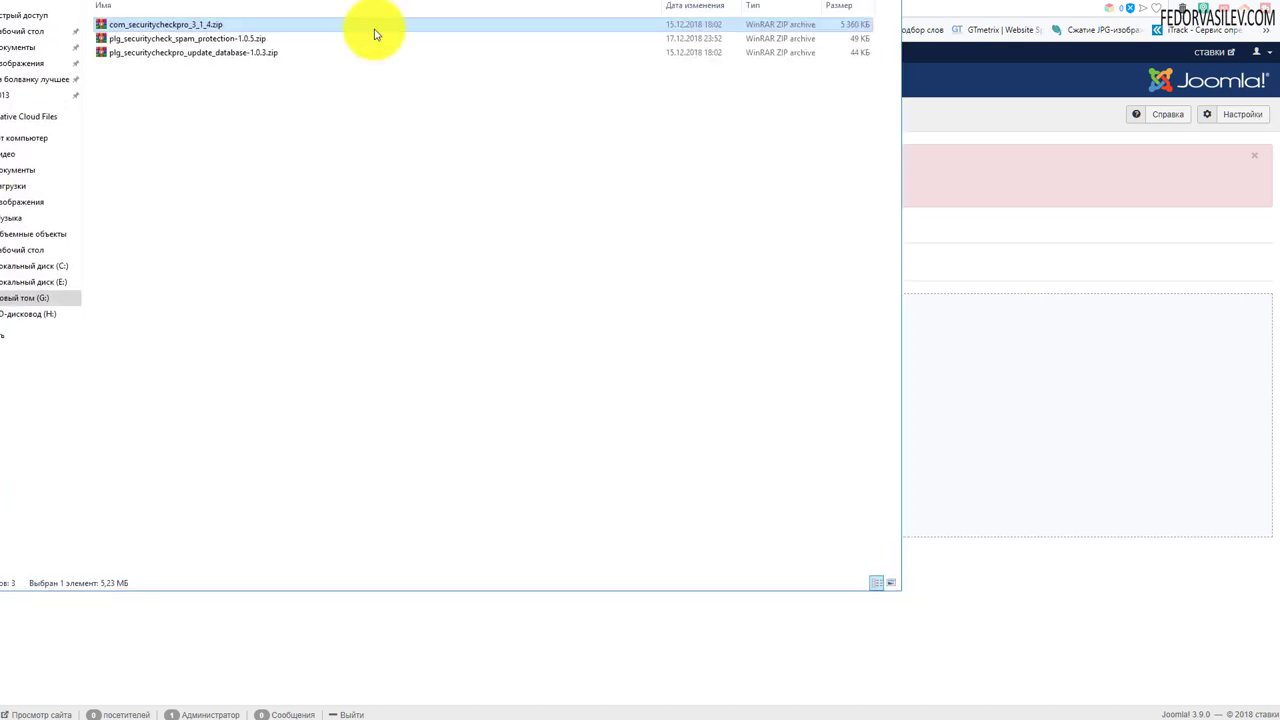
{"action": "left_click", "coordinate": [280, 145]}
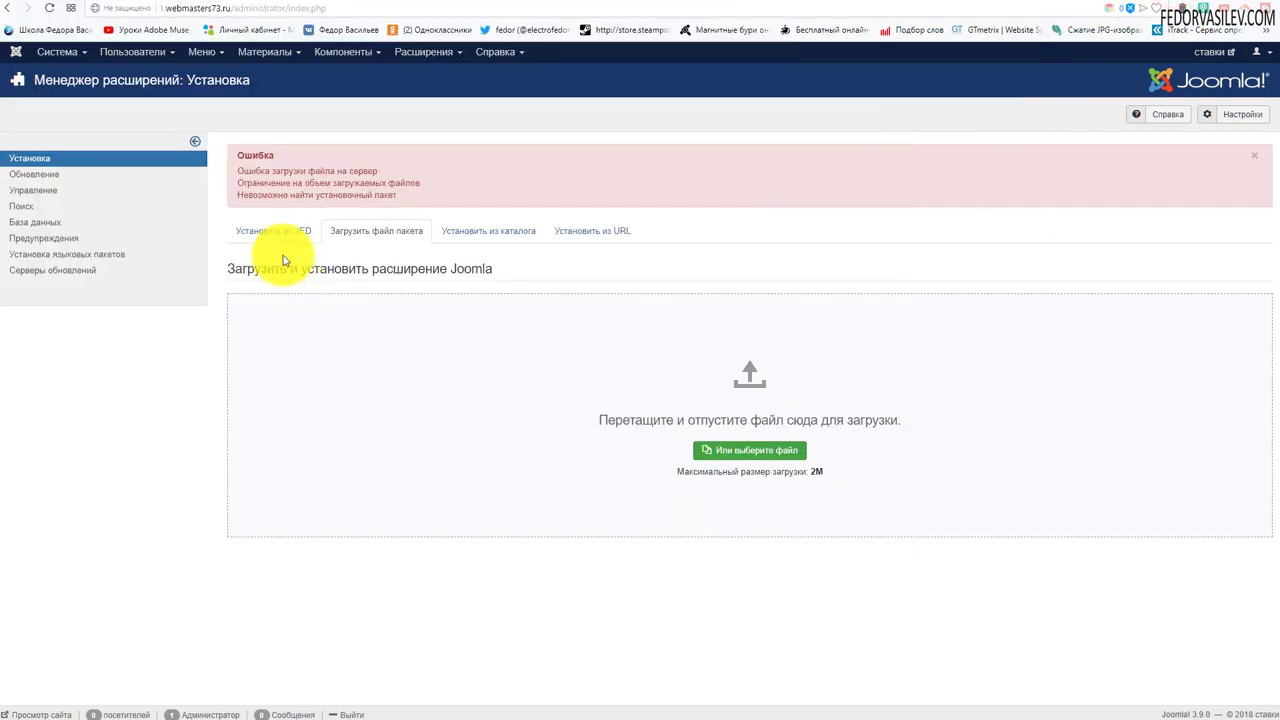
Switch the extension installer to installation from a directory and inspect the preset server path
{"action": "left_click", "coordinate": [470, 231]}
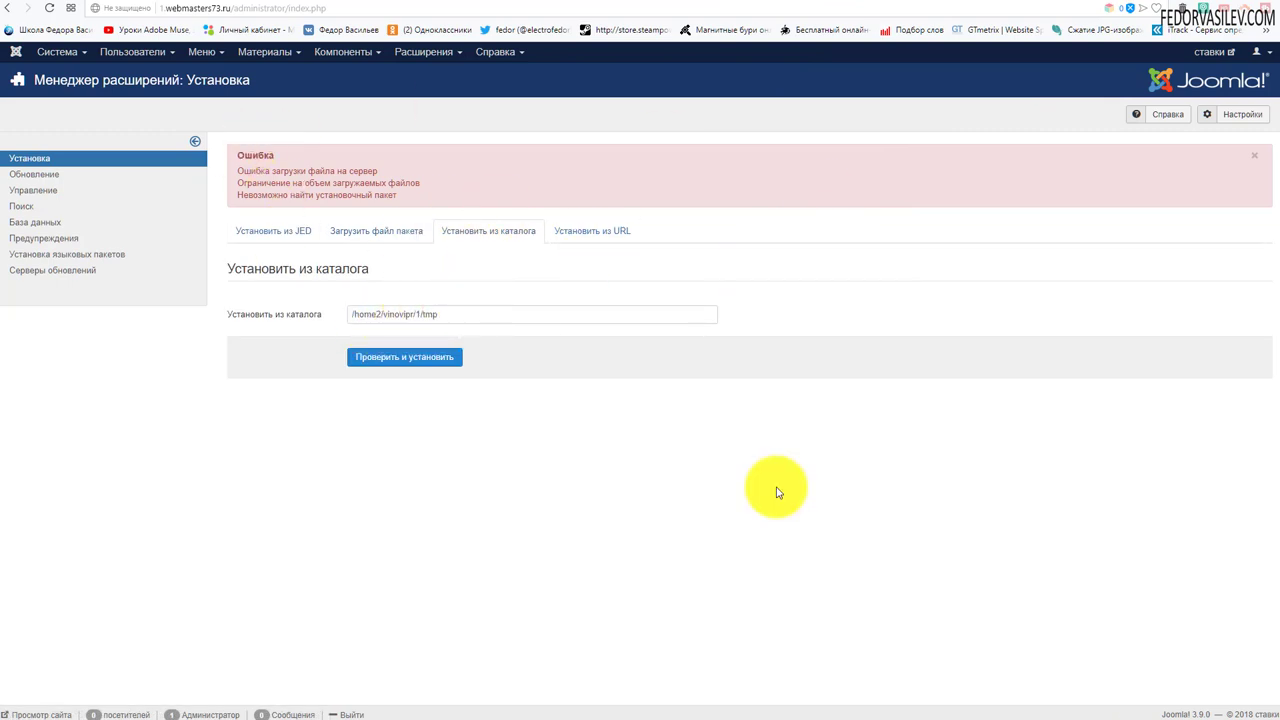
{"action": "left_click", "coordinate": [370, 197]}
{"action": "left_click_drag", "start_coordinate": [370, 197], "coordinate": [414, 222]}
{"action": "left_click", "coordinate": [414, 207]}
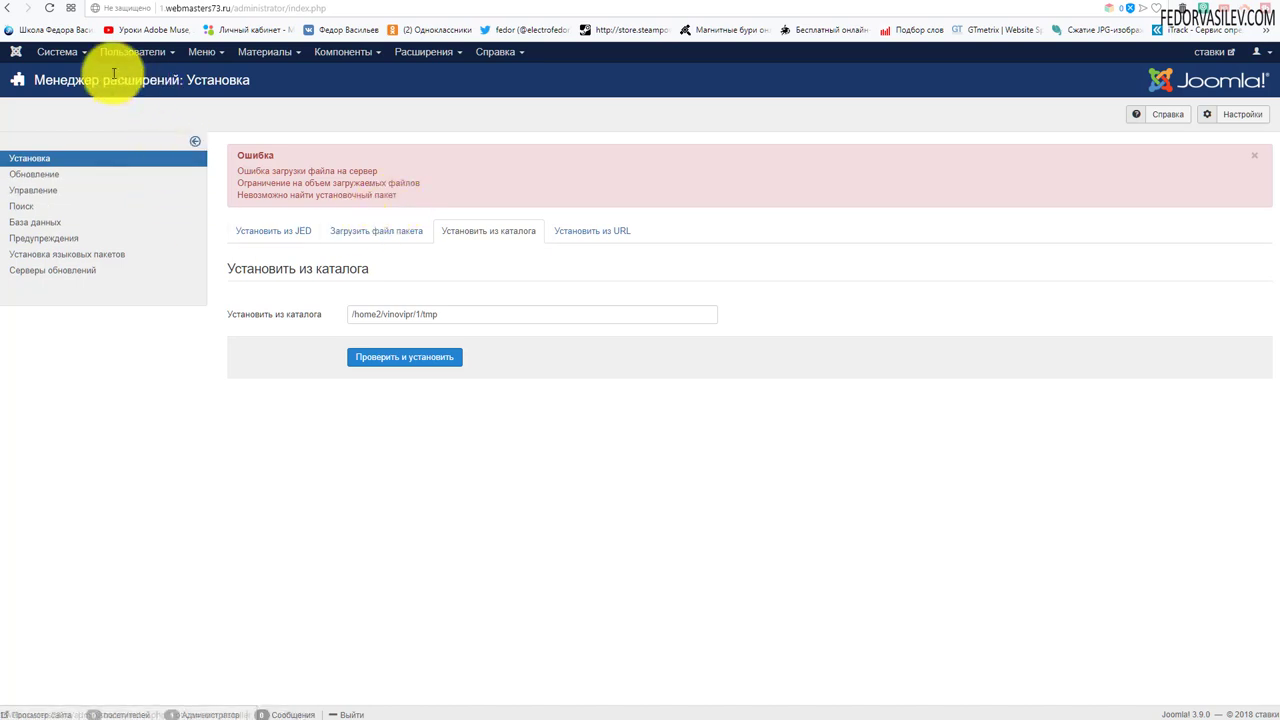
{"action": "left_click", "coordinate": [55, 51]}
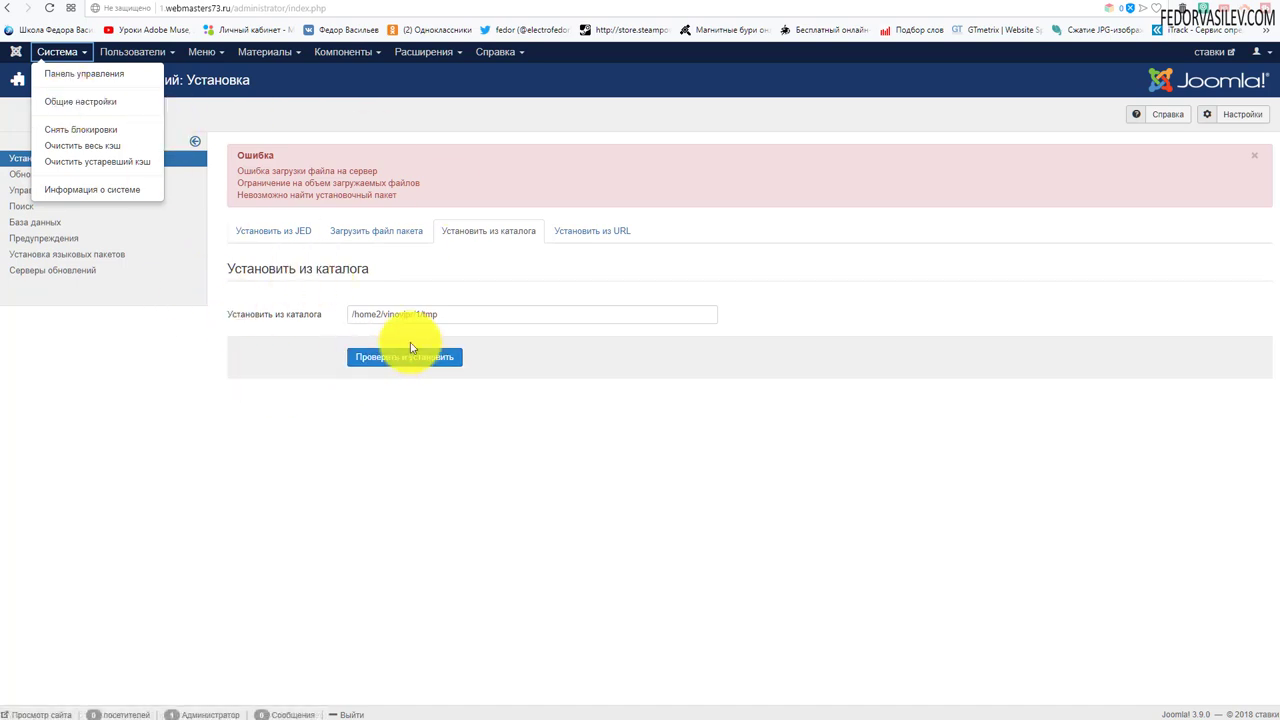
{"action": "left_click", "coordinate": [440, 312]}
{"action": "left_click", "coordinate": [808, 558]}
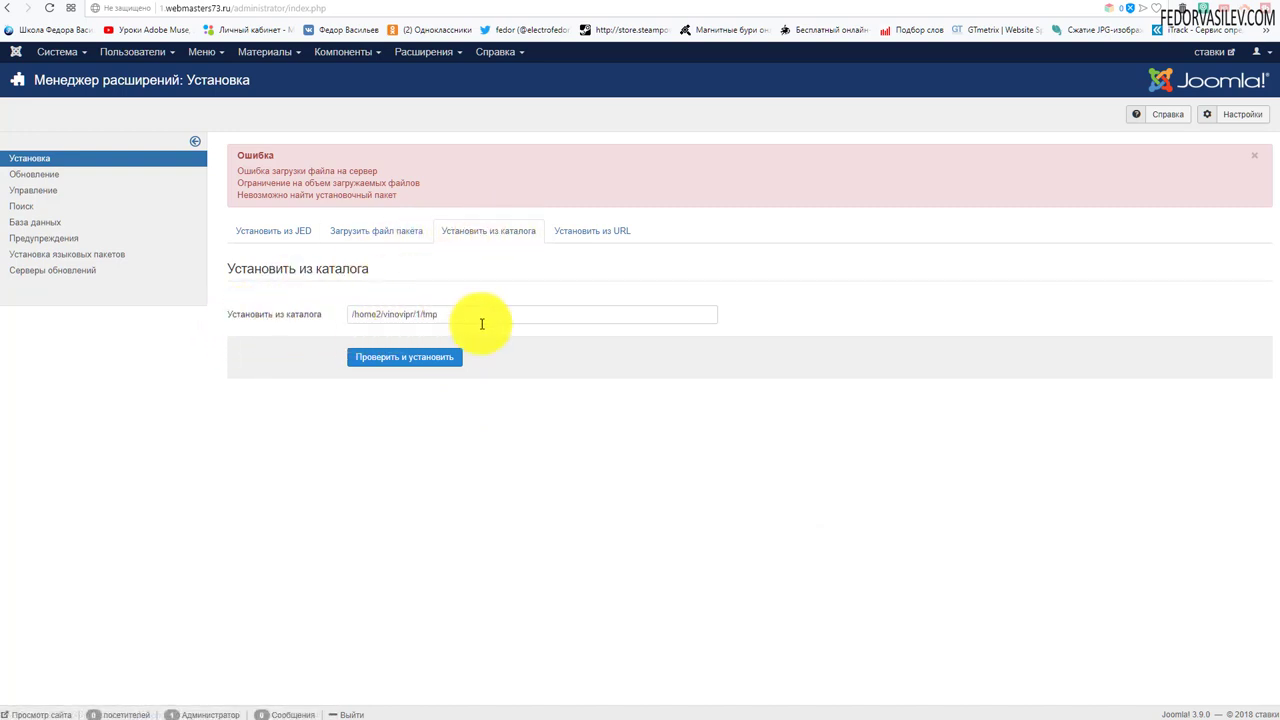
{"action": "triple_click", "coordinate": [443, 310]}
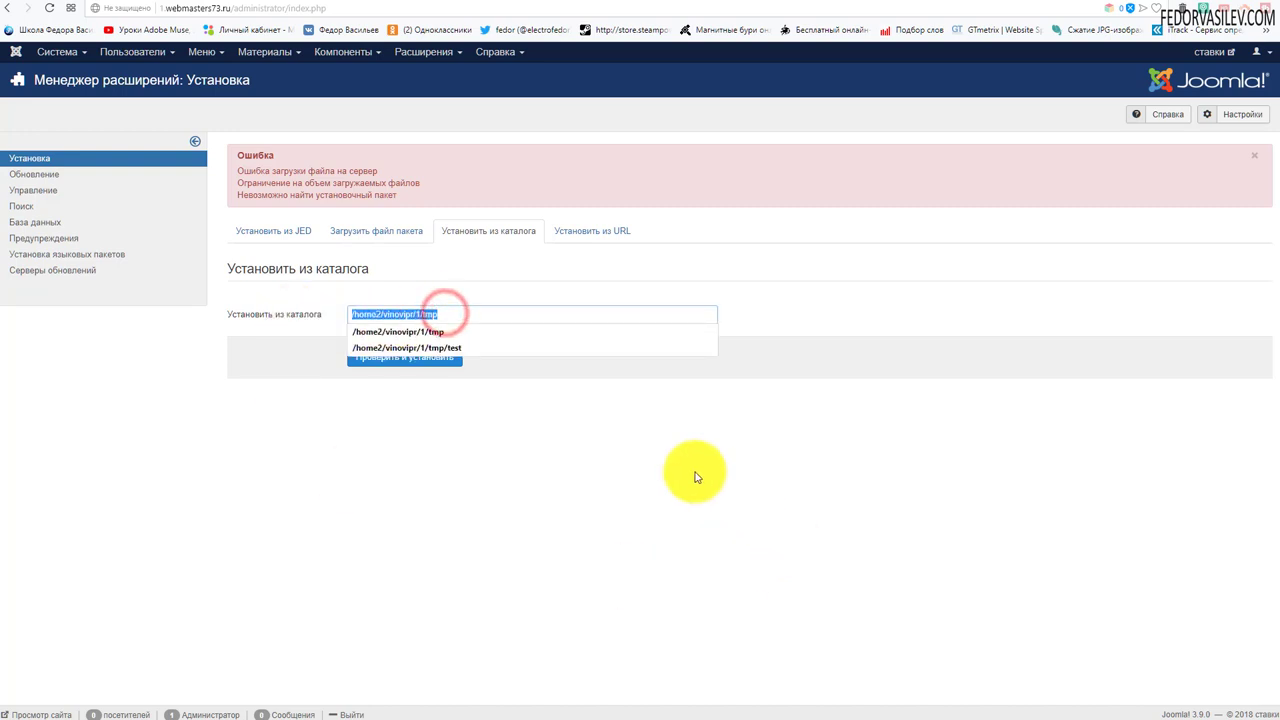
{"action": "left_click", "coordinate": [690, 474]}
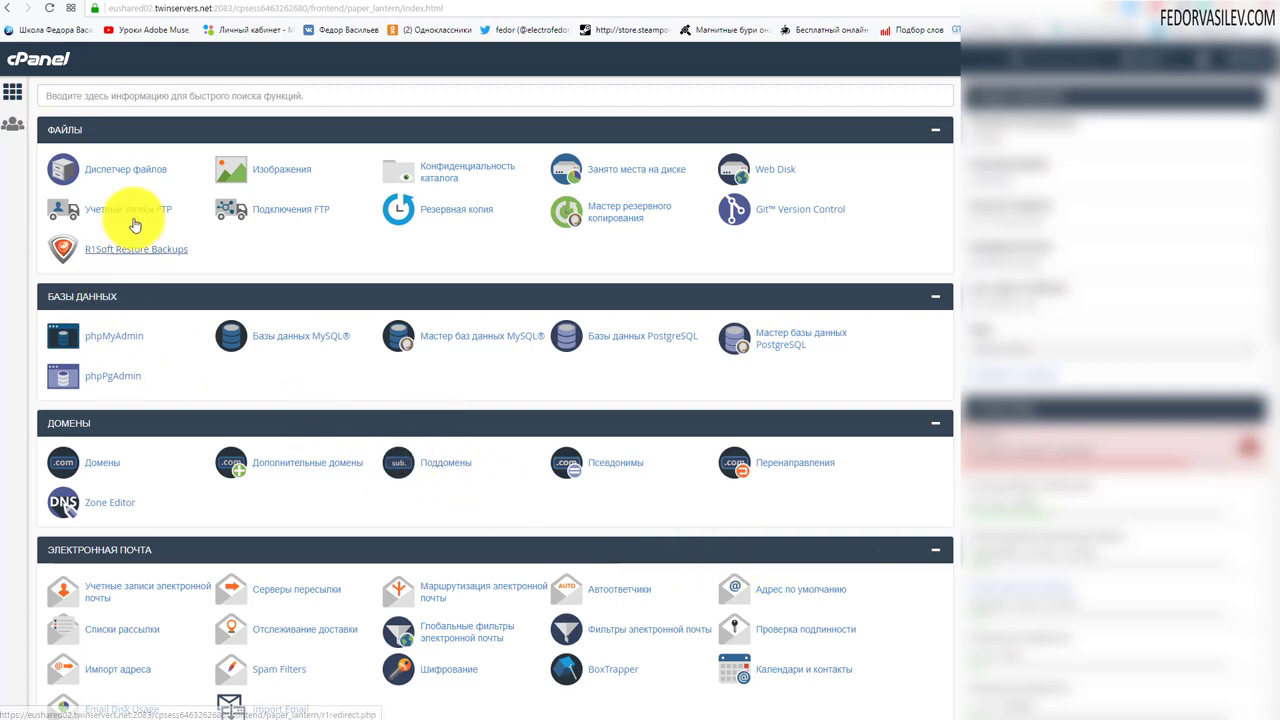
In cPanel's File Manager, upload com_securitycheckpro_3_1_4.zip from the local computer to the site's 1/tmp folder
{"action": "left_click", "coordinate": [146, 168]}
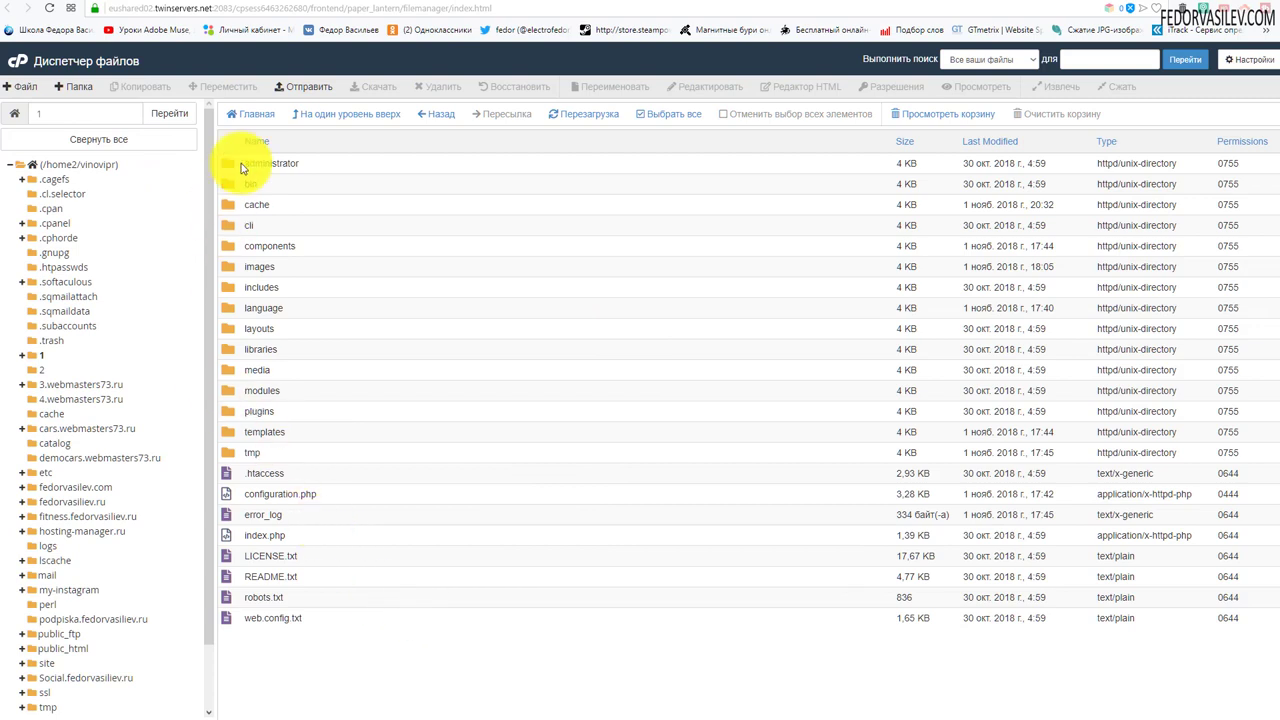
{"action": "double_click", "coordinate": [236, 458]}
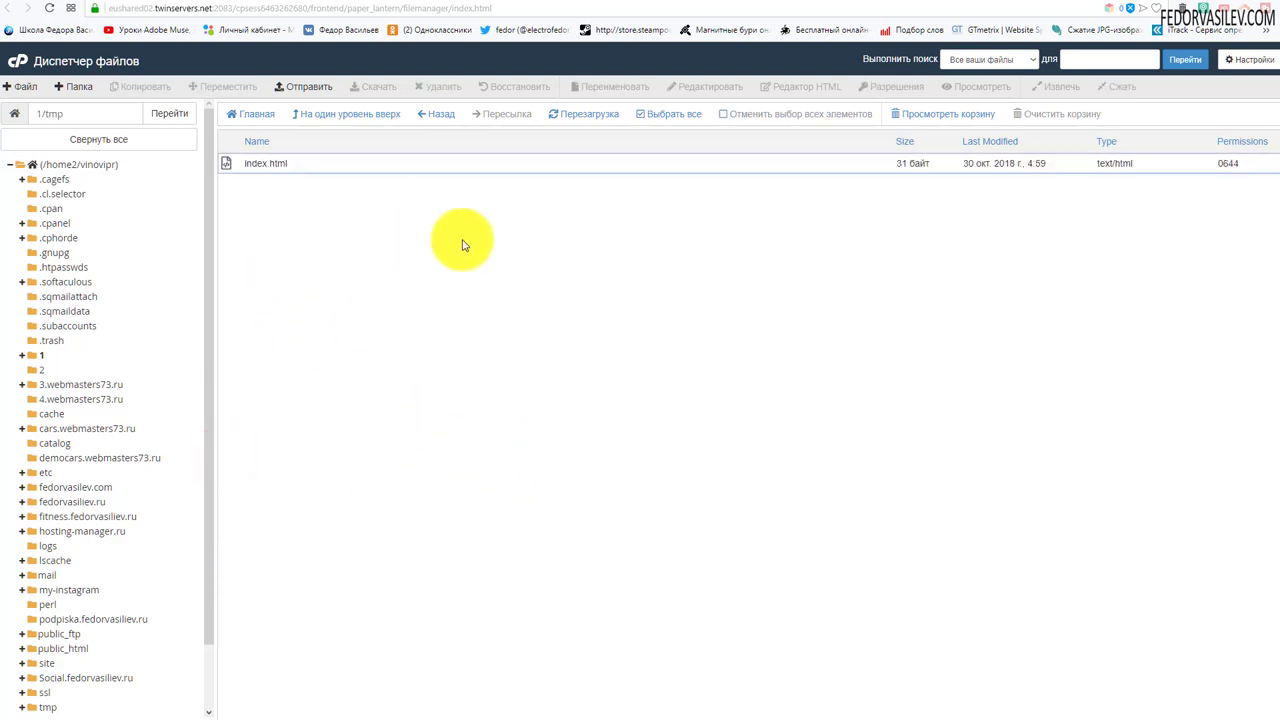
{"action": "left_click", "coordinate": [323, 84]}
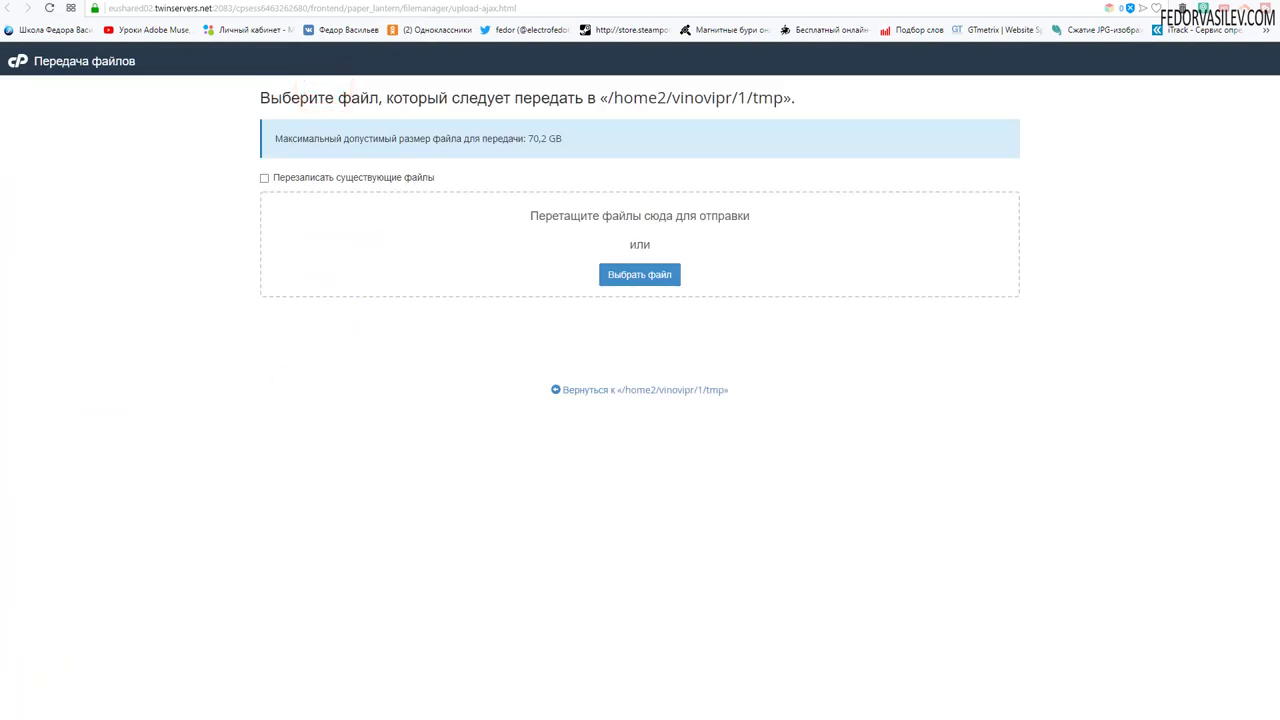
{"action": "key", "text": "alt+Tab"}
{"action": "left_click_drag", "start_coordinate": [140, 24], "coordinate": [950, 244]}
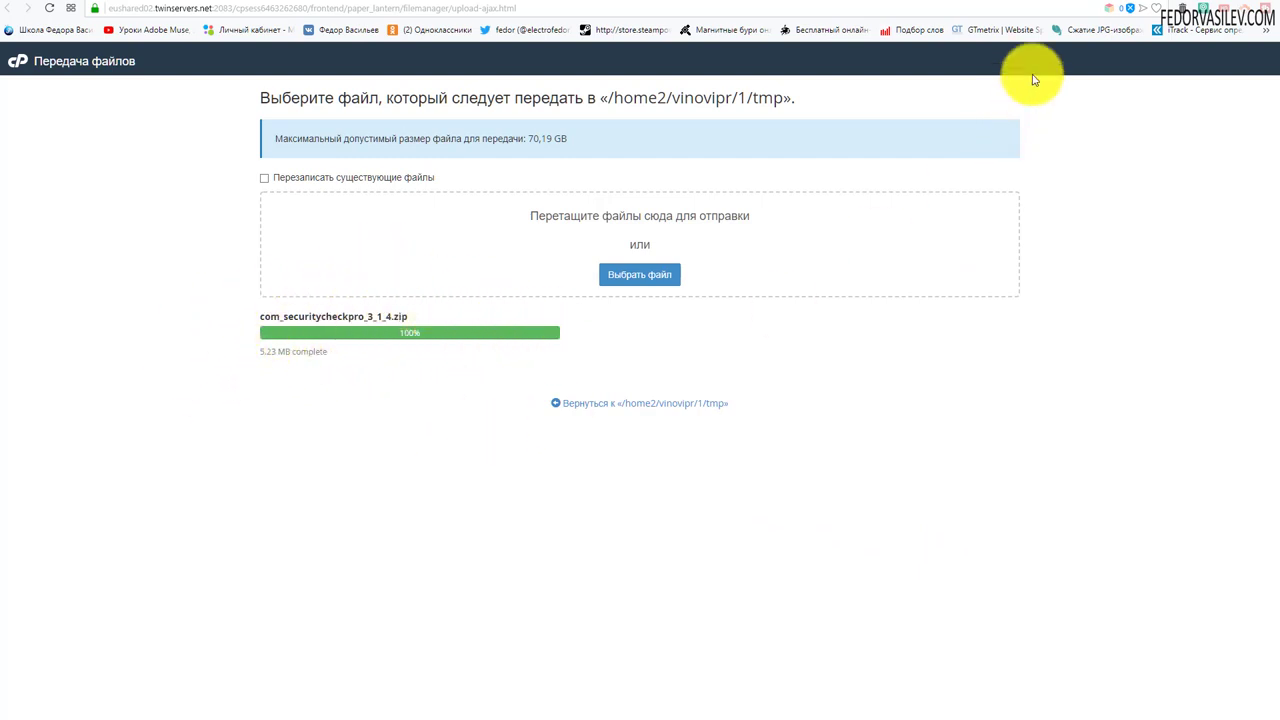
{"action": "key", "text": "ctrl+w"}
Reload the 1/tmp folder and extract com_securitycheckpro_3_1_4.zip into /1/tmp
{"action": "left_click", "coordinate": [37, 355]}
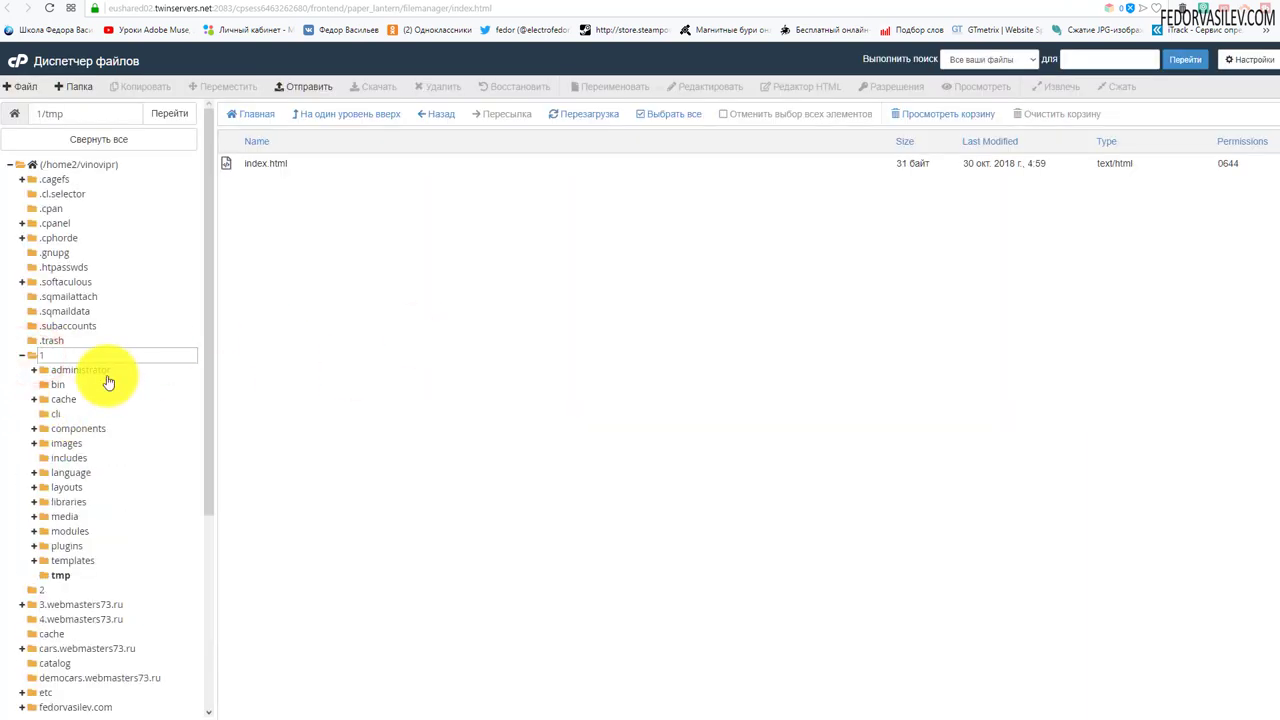
{"action": "left_click", "coordinate": [60, 575]}
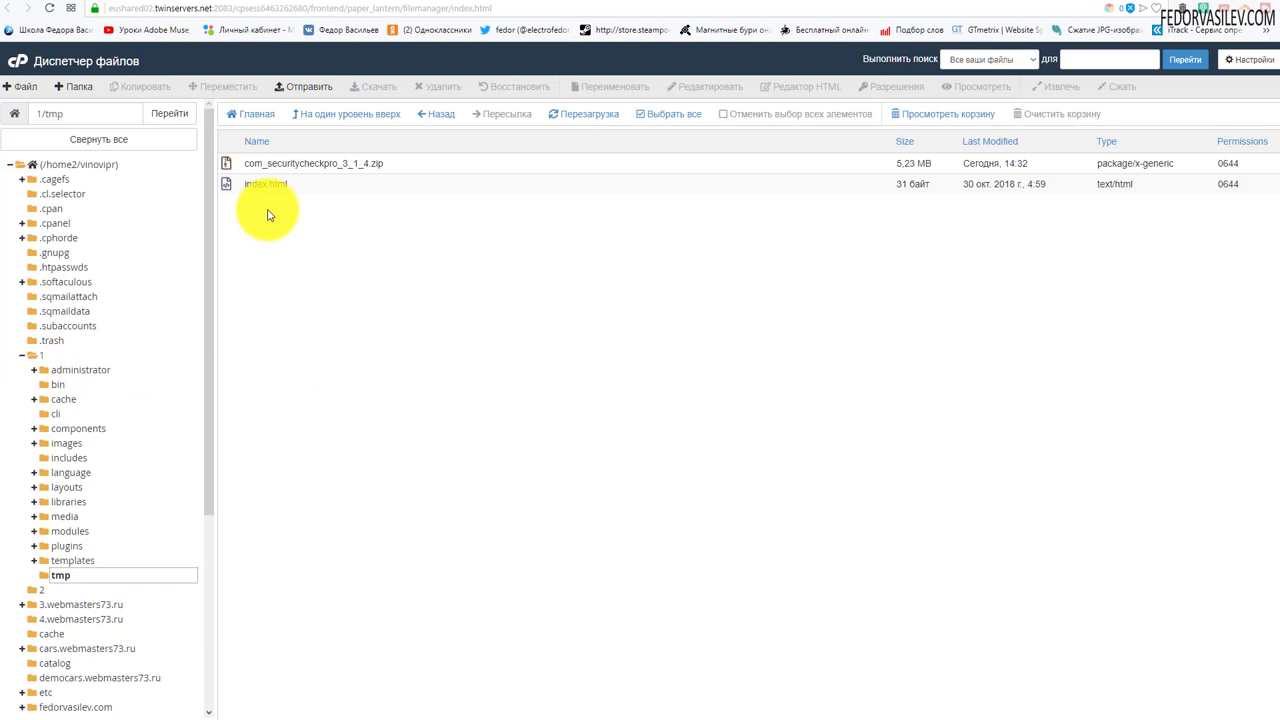
{"action": "left_click", "coordinate": [405, 165]}
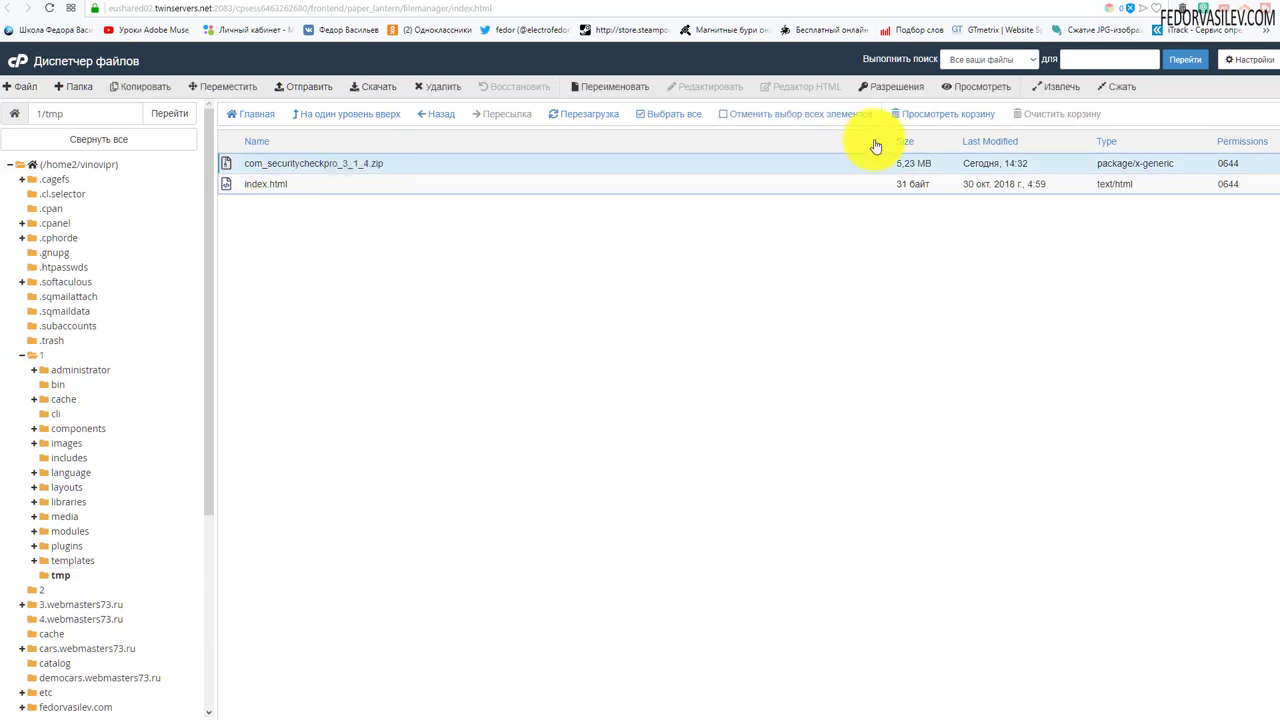
{"action": "left_click", "coordinate": [1052, 97]}
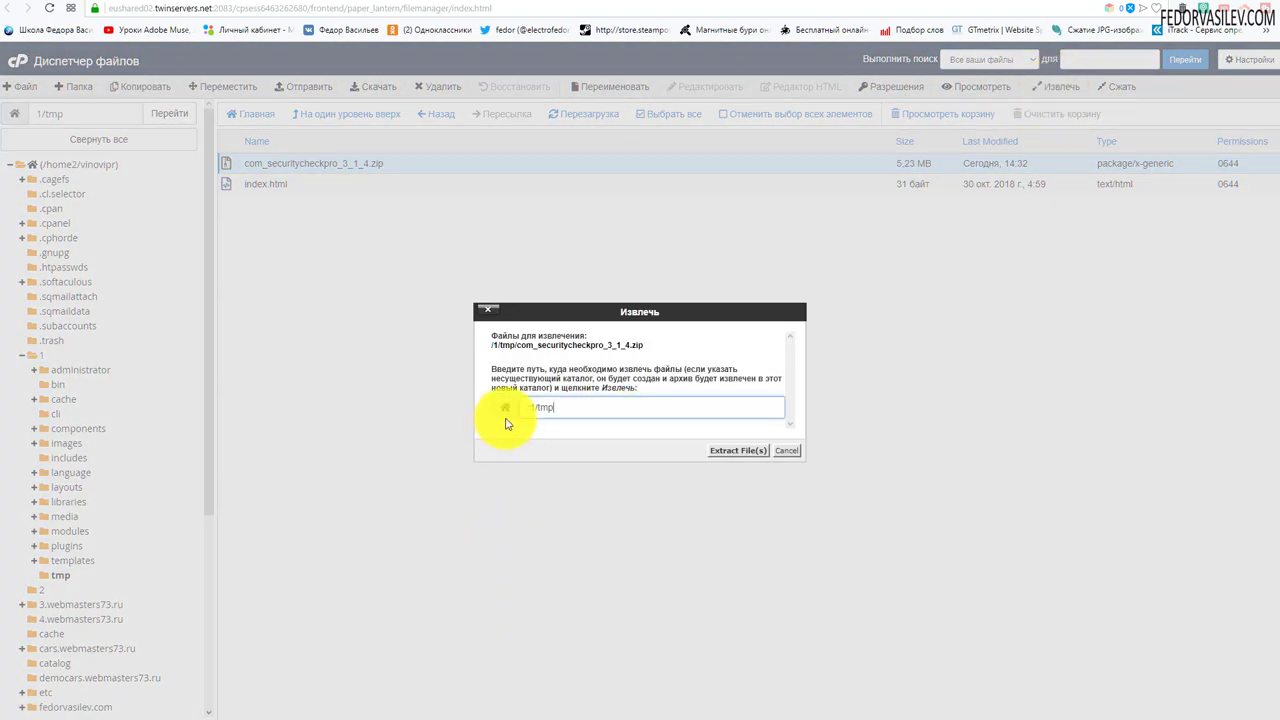
{"action": "triple_click", "coordinate": [540, 408]}
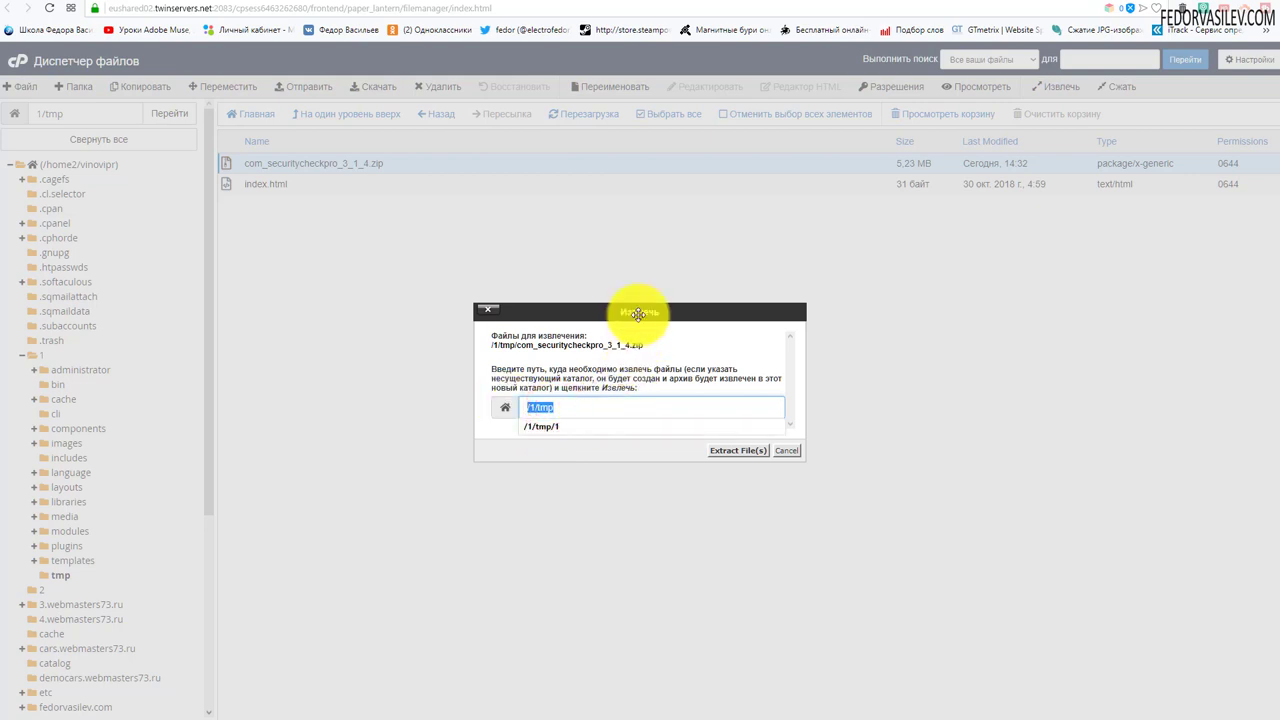
{"action": "left_click", "coordinate": [724, 452]}
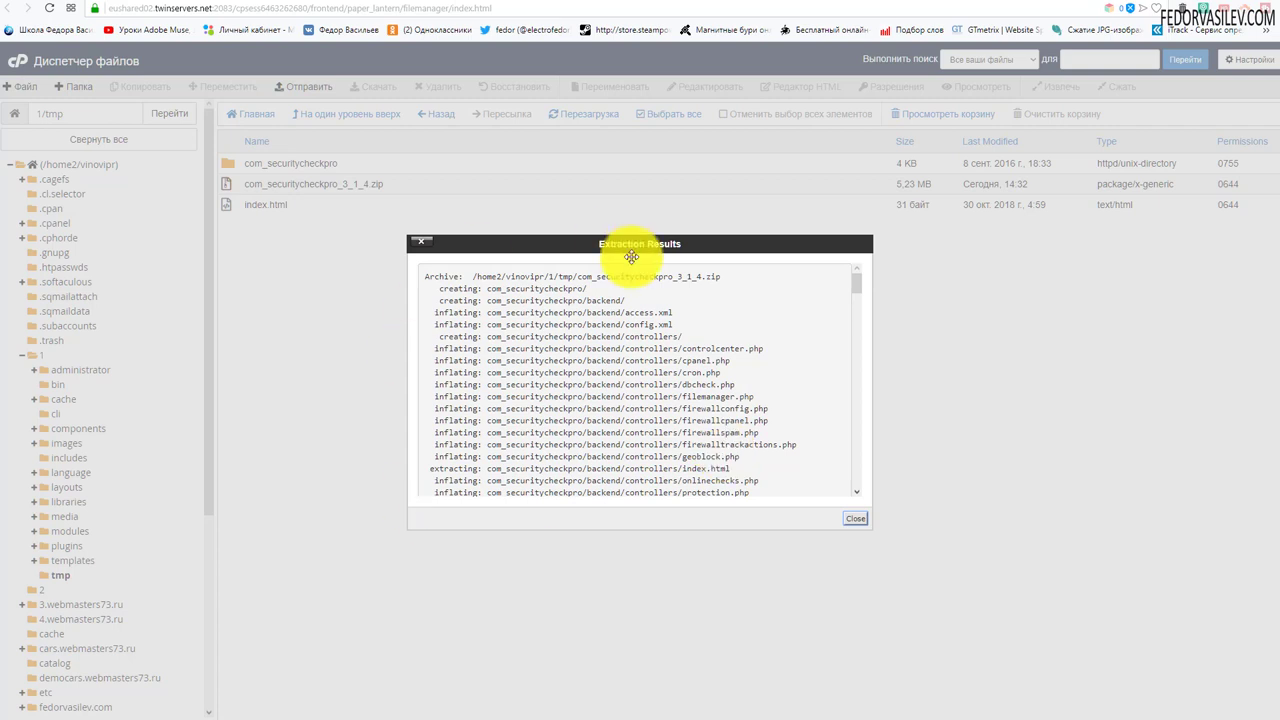
{"action": "left_click", "coordinate": [857, 521]}
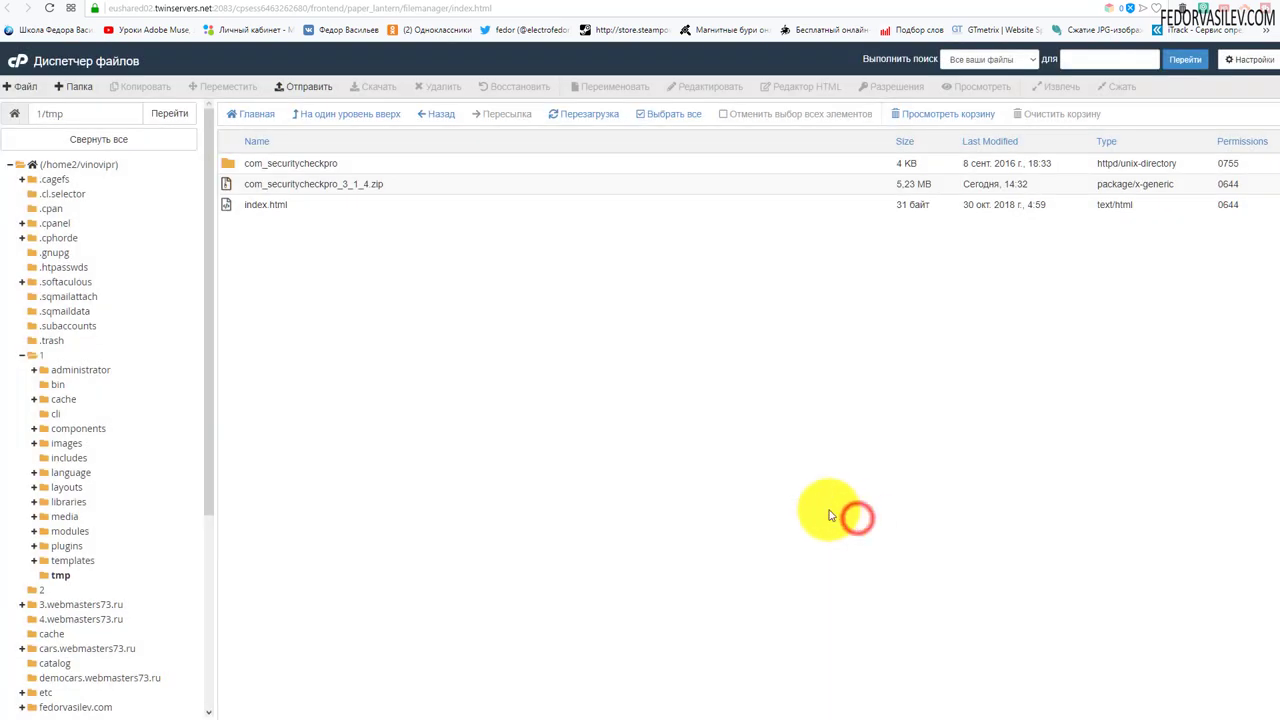
Permanently delete the com_securitycheckpro_3_1_4.zip archive from 1/tmp, skipping the trash
{"action": "left_click", "coordinate": [228, 163]}
{"action": "left_click", "coordinate": [336, 190]}
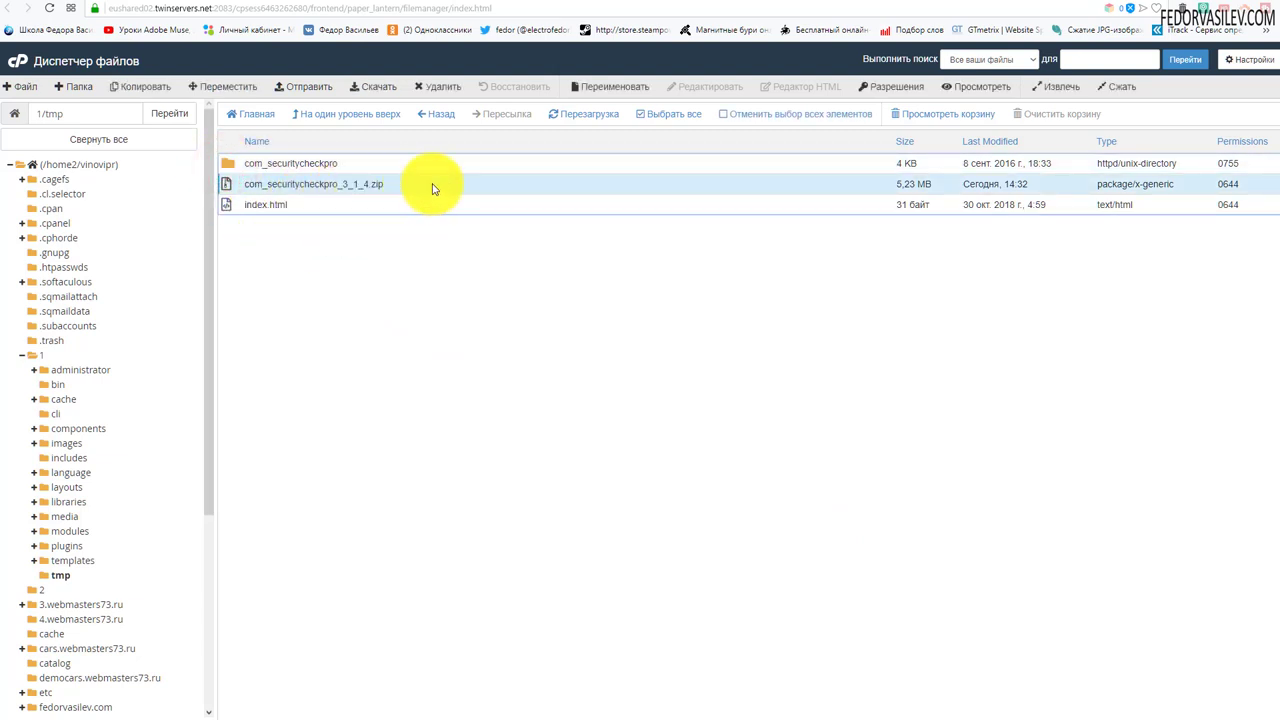
{"action": "left_click", "coordinate": [436, 86]}
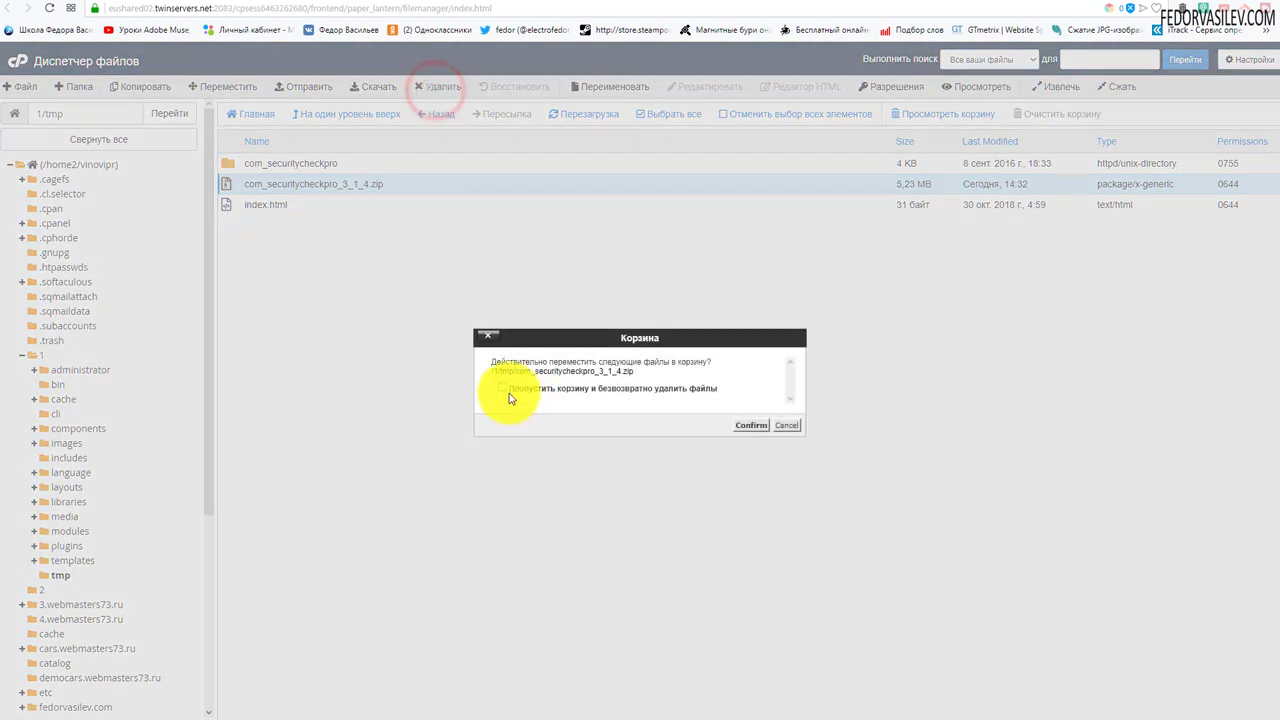
{"action": "left_click", "coordinate": [507, 391]}
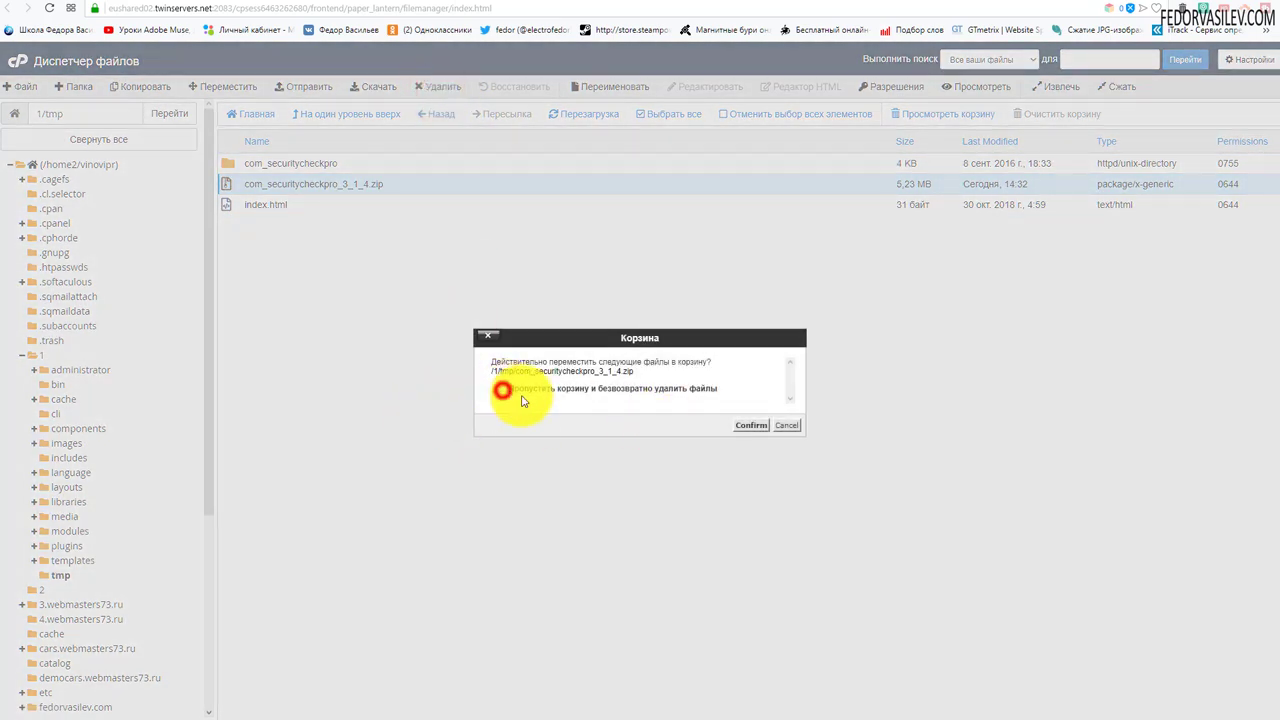
{"action": "left_click", "coordinate": [748, 427]}
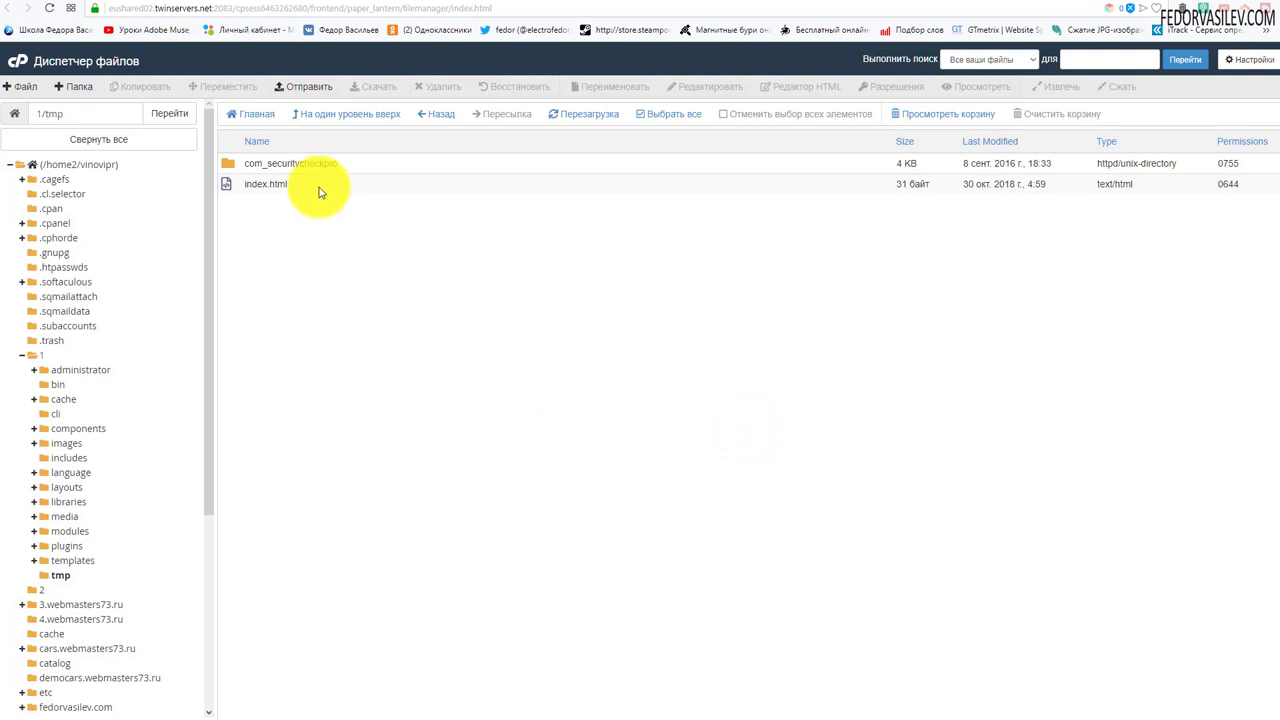
Check the contents of the extracted com_securitycheckpro folder, return to tmp and copy the folder's name
{"action": "double_click", "coordinate": [229, 167]}
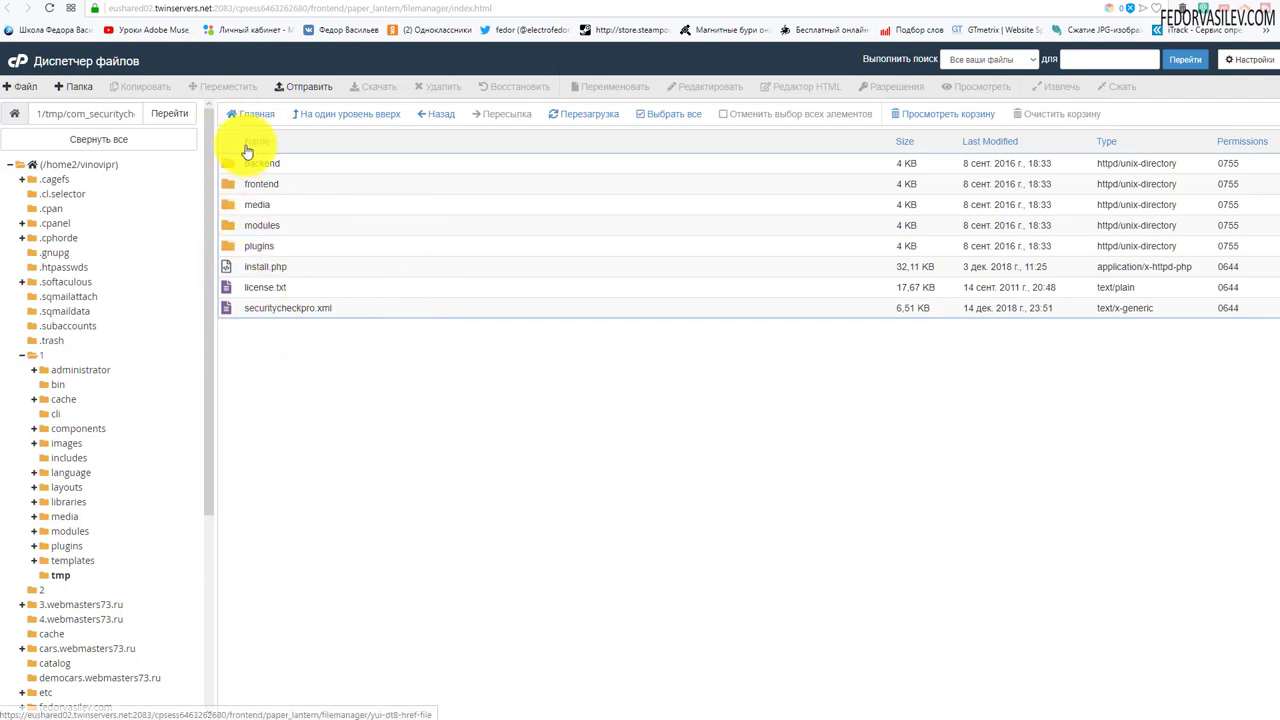
{"action": "left_click", "coordinate": [340, 114]}
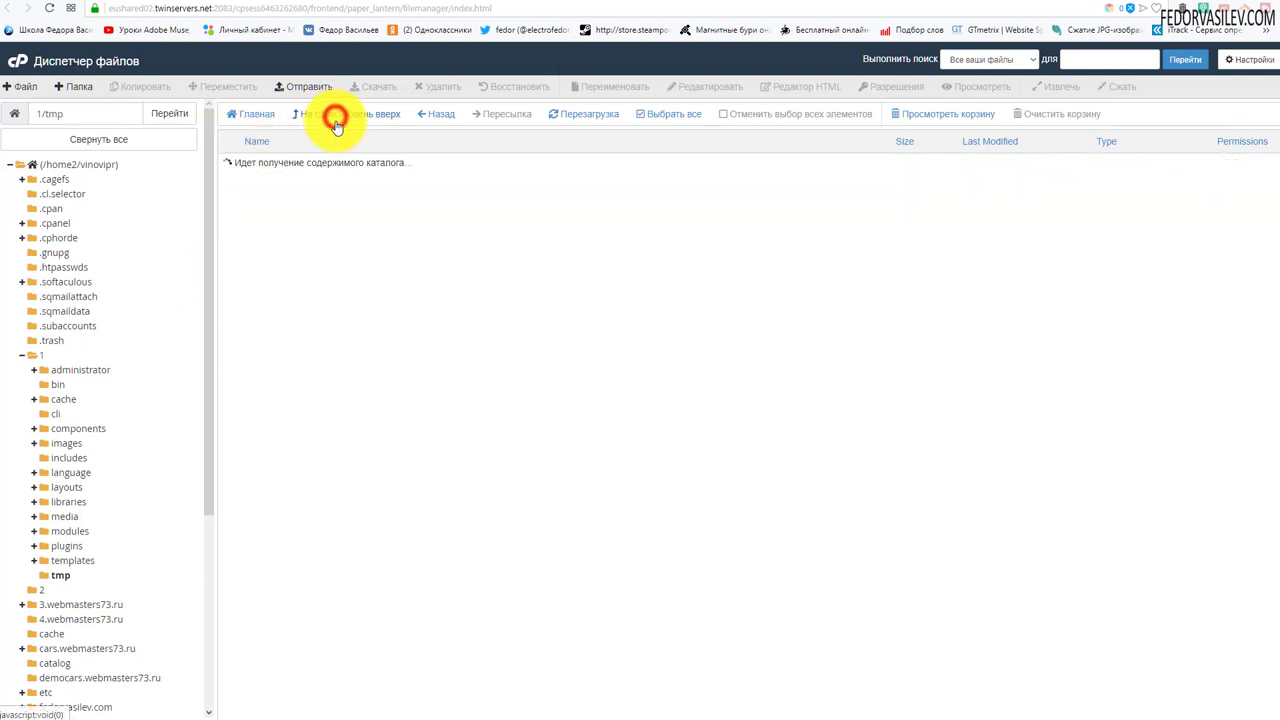
{"action": "left_click", "coordinate": [278, 164]}
{"action": "left_click", "coordinate": [300, 164]}
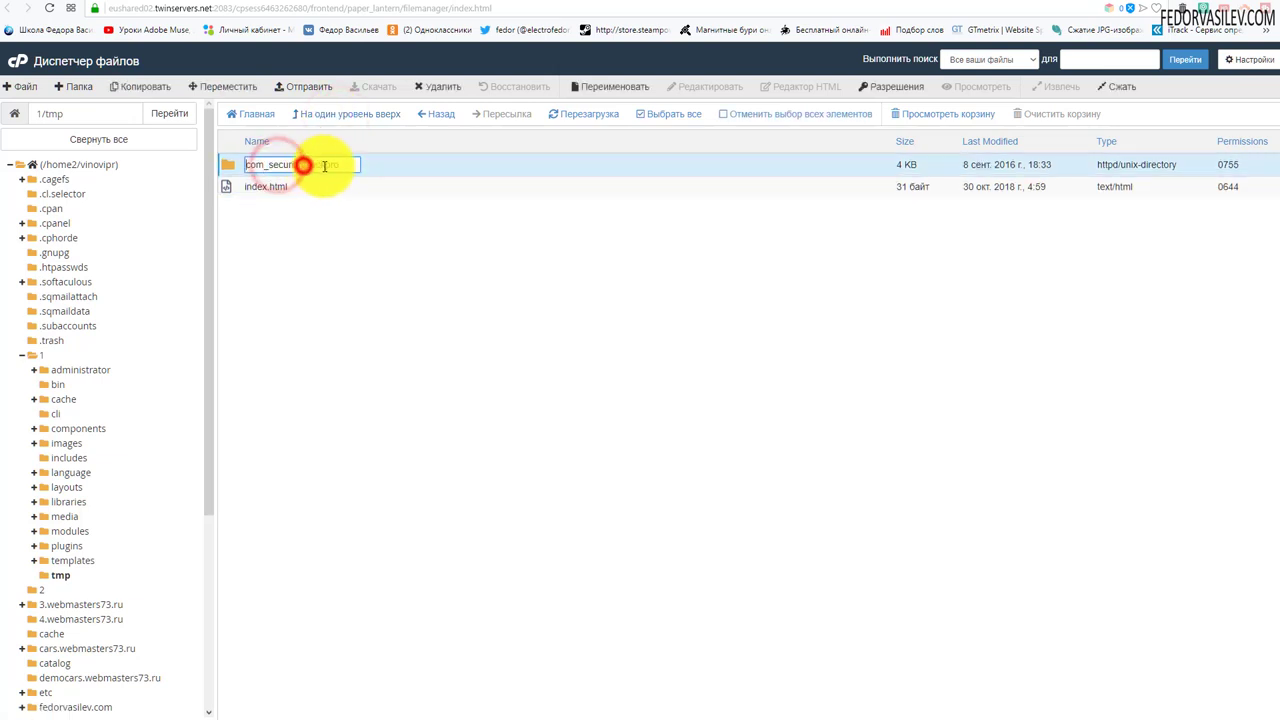
{"action": "left_click_drag", "start_coordinate": [345, 165], "coordinate": [237, 179]}
{"action": "key", "text": "ctrl+c"}
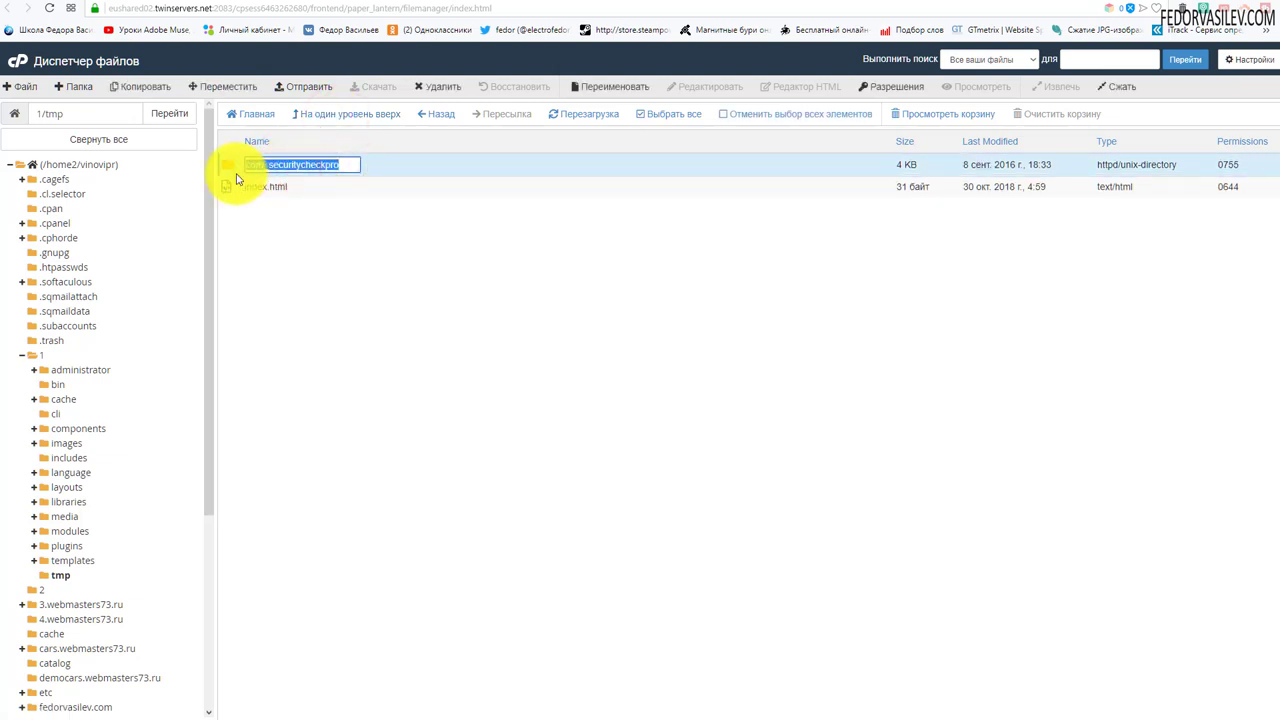
In Joomla's extension installer, append /com_securitycheckpro to the install directory path and install the component from that folder
{"action": "left_click", "coordinate": [329, 271]}
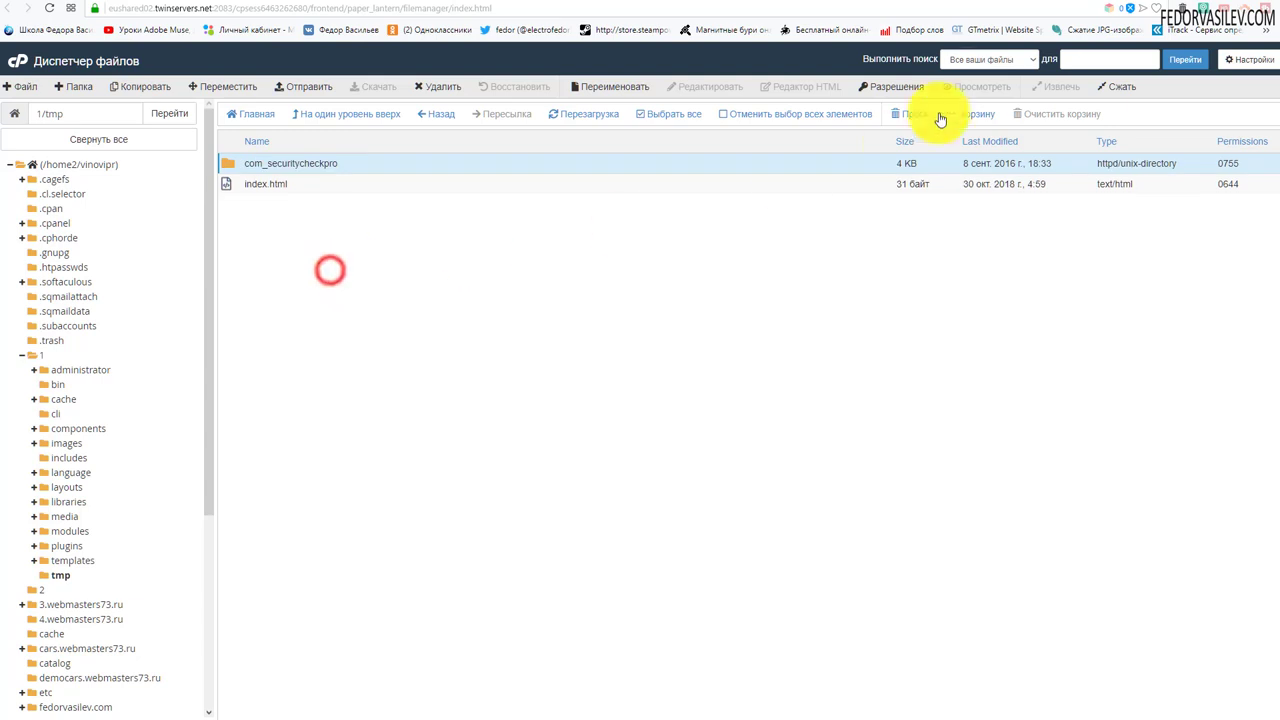
{"action": "left_click", "coordinate": [1062, 3]}
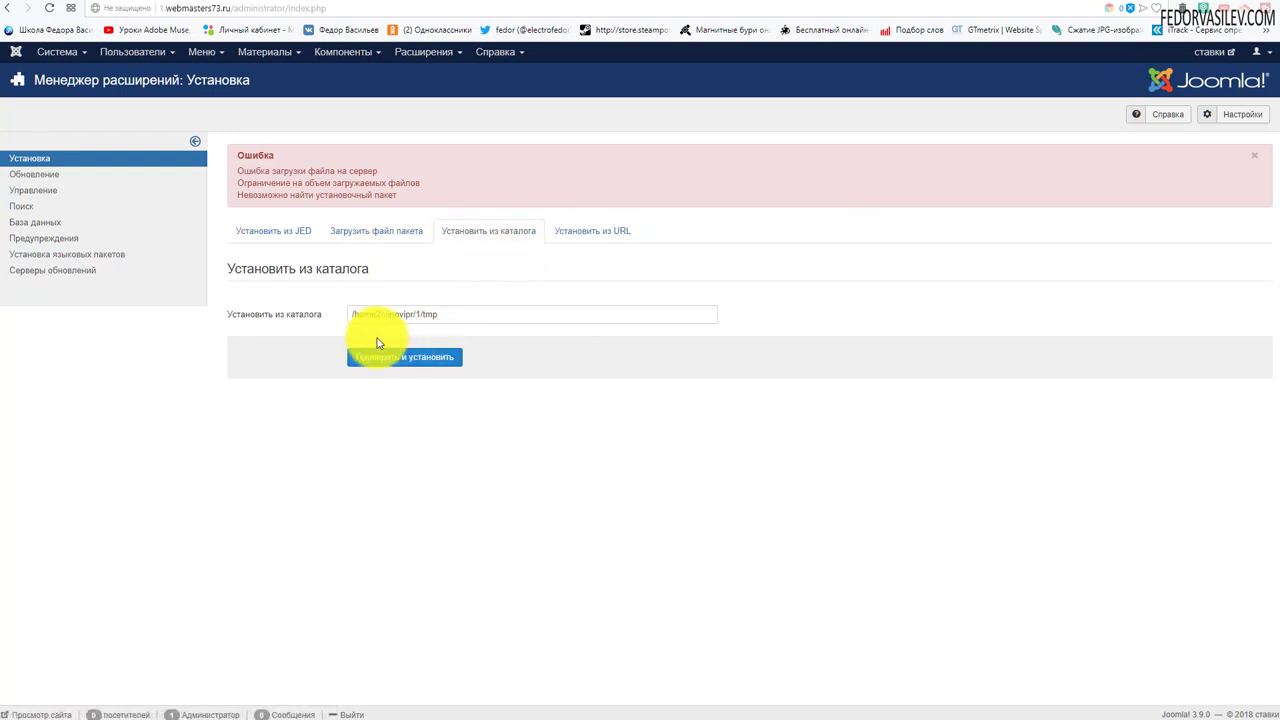
{"action": "left_click", "coordinate": [454, 316]}
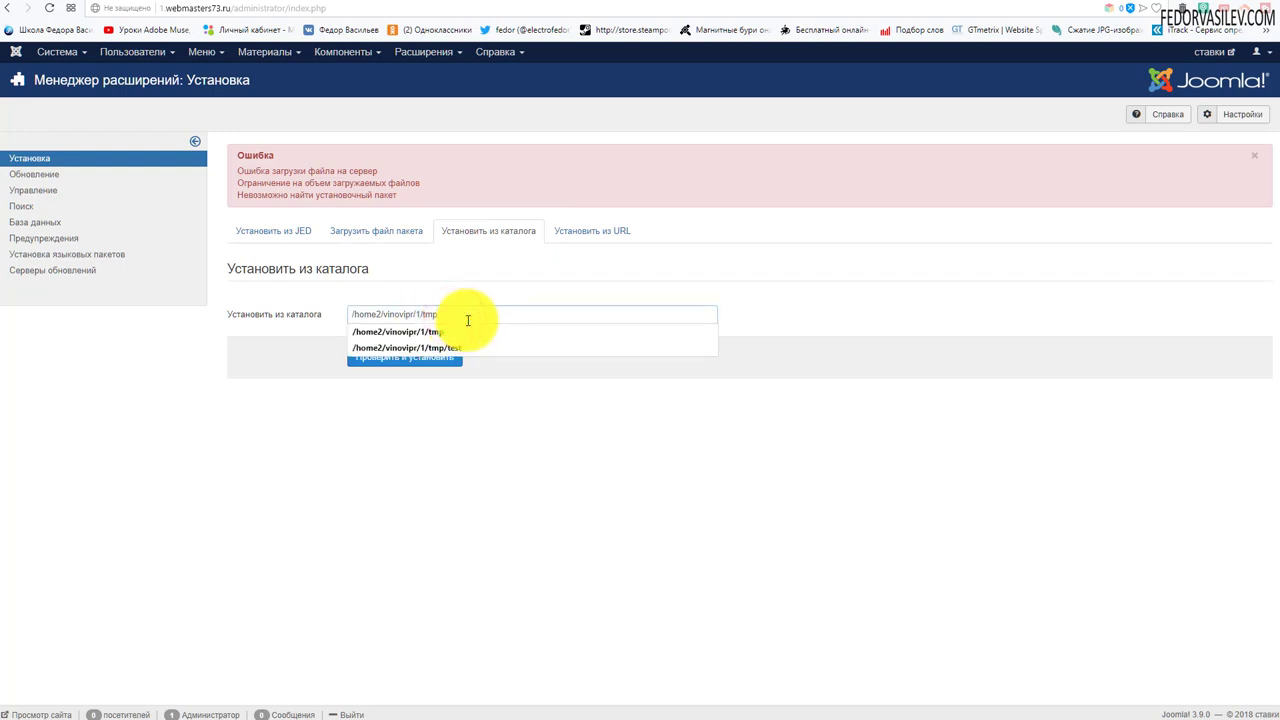
{"action": "type", "text": "/"}
{"action": "key", "text": "ctrl+v"}
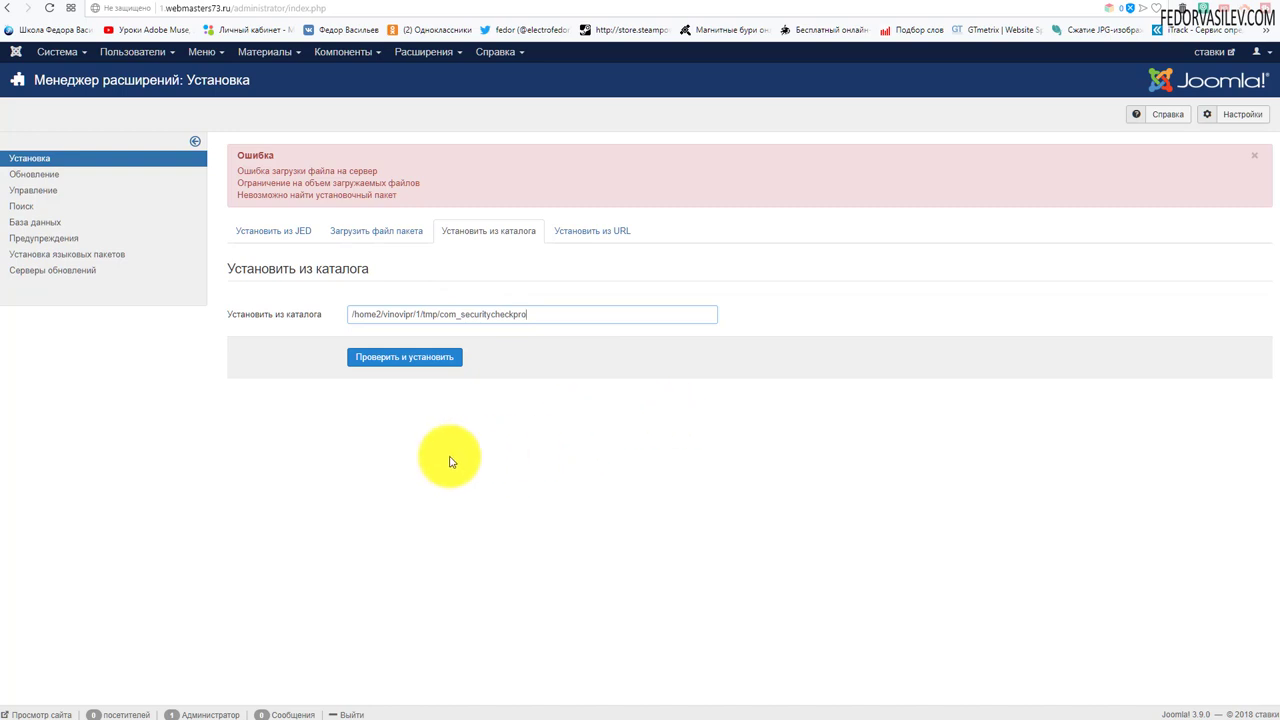
{"action": "left_click", "coordinate": [424, 366]}
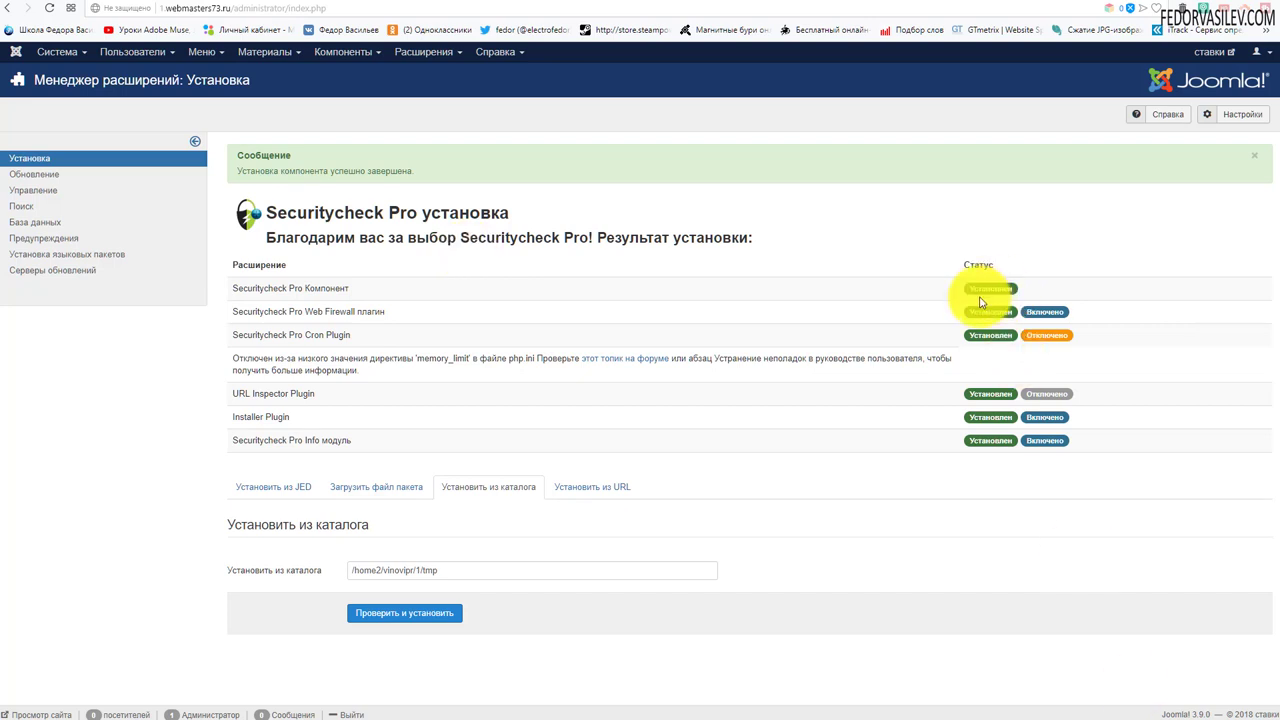
{"action": "left_click", "coordinate": [1037, 337]}
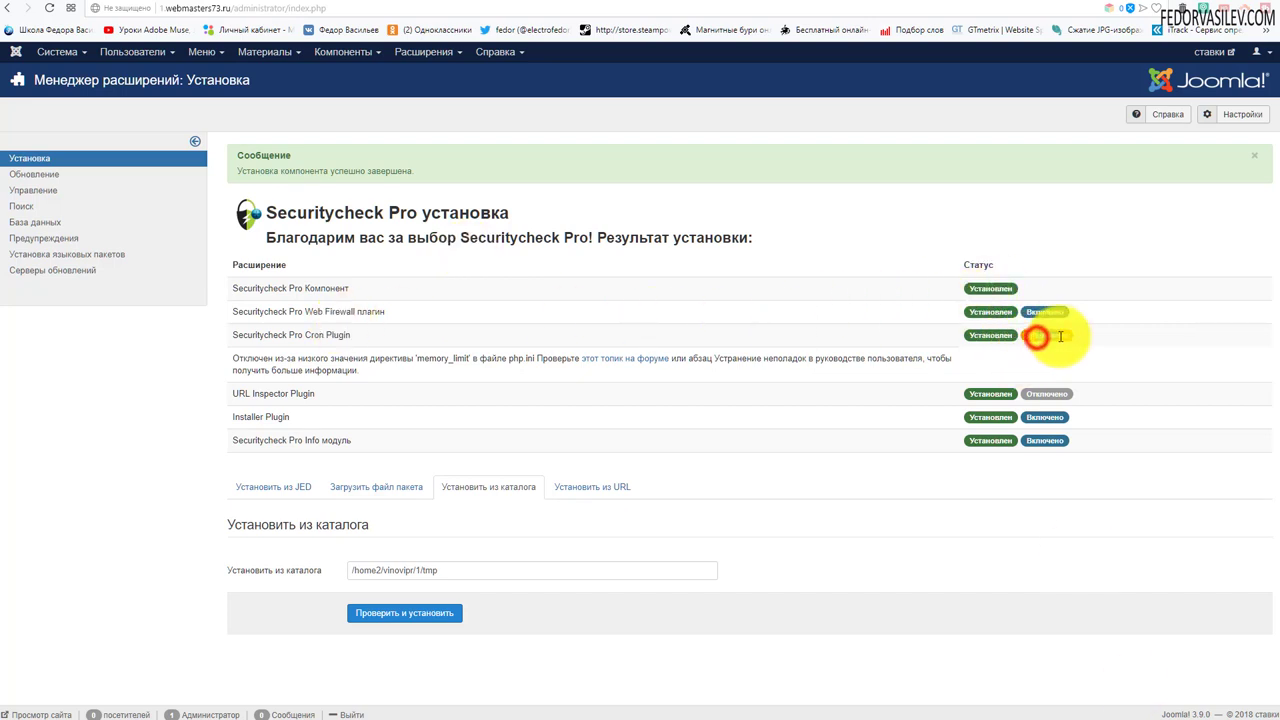
{"action": "left_click", "coordinate": [1178, 234]}
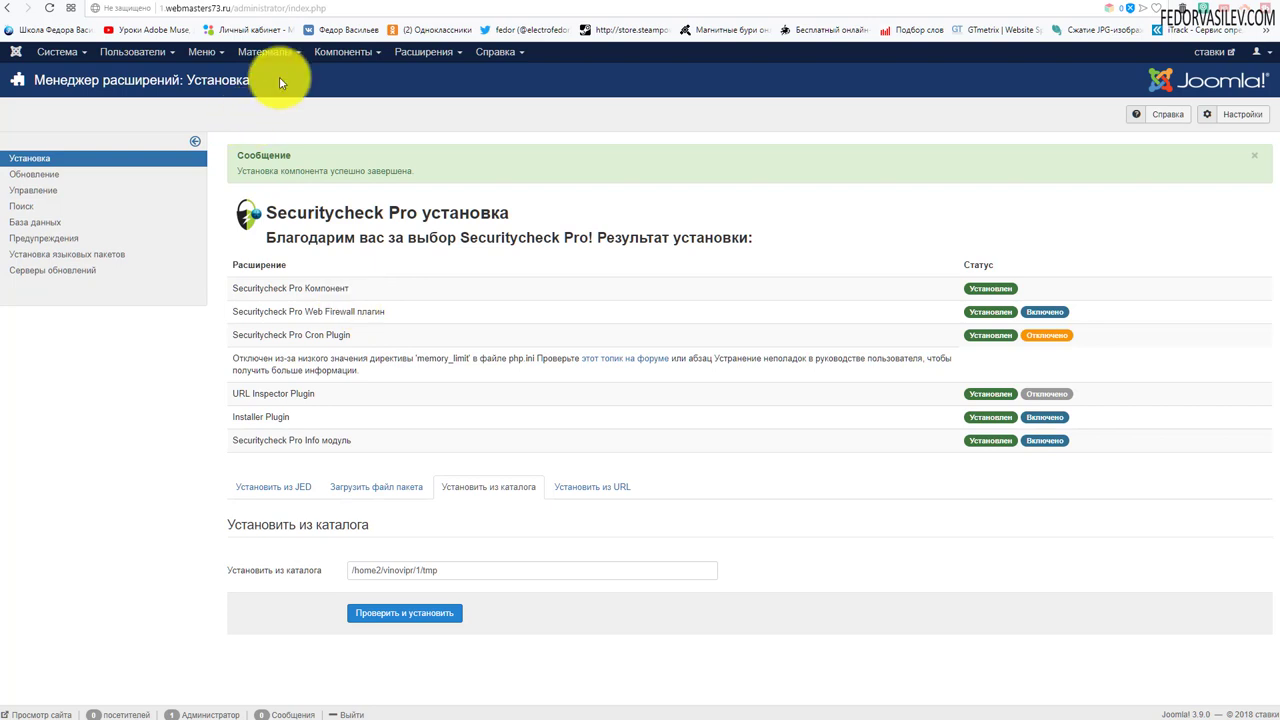
Open the Securitycheck Pro control panel, check its Download ID setting and cancel without entering one
{"action": "left_click", "coordinate": [333, 62]}
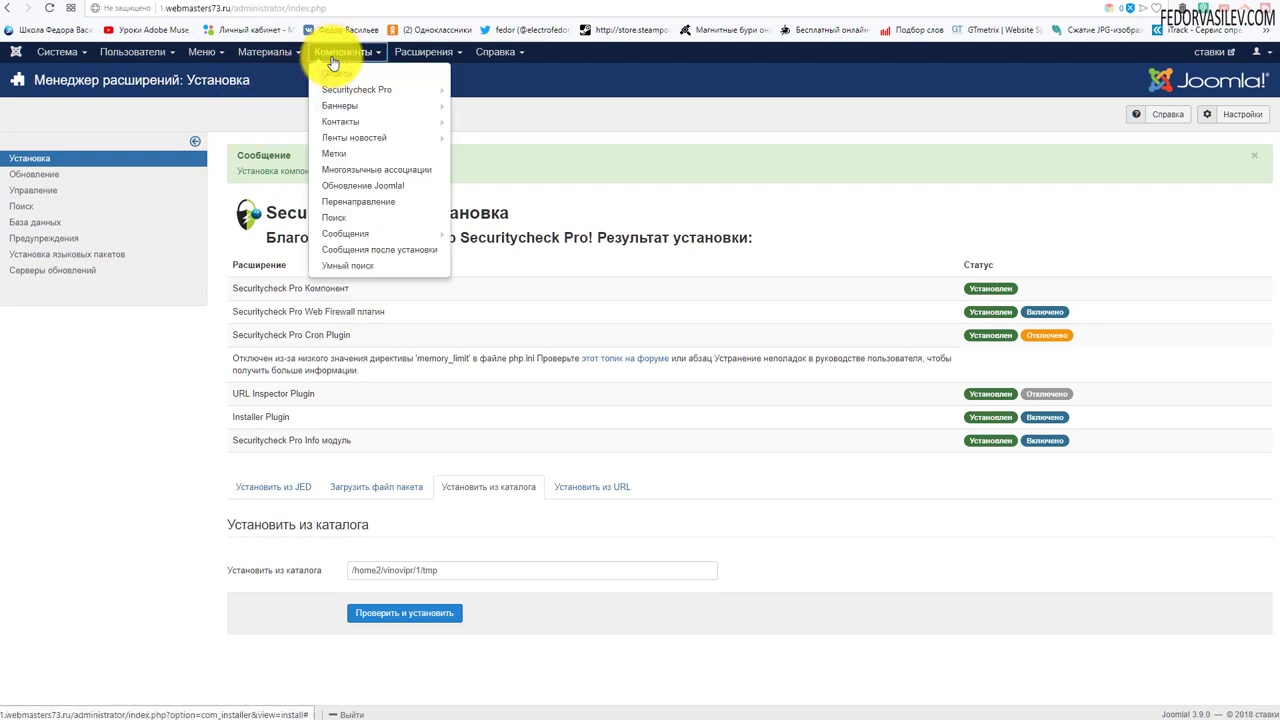
{"action": "mouse_move", "coordinate": [344, 92]}
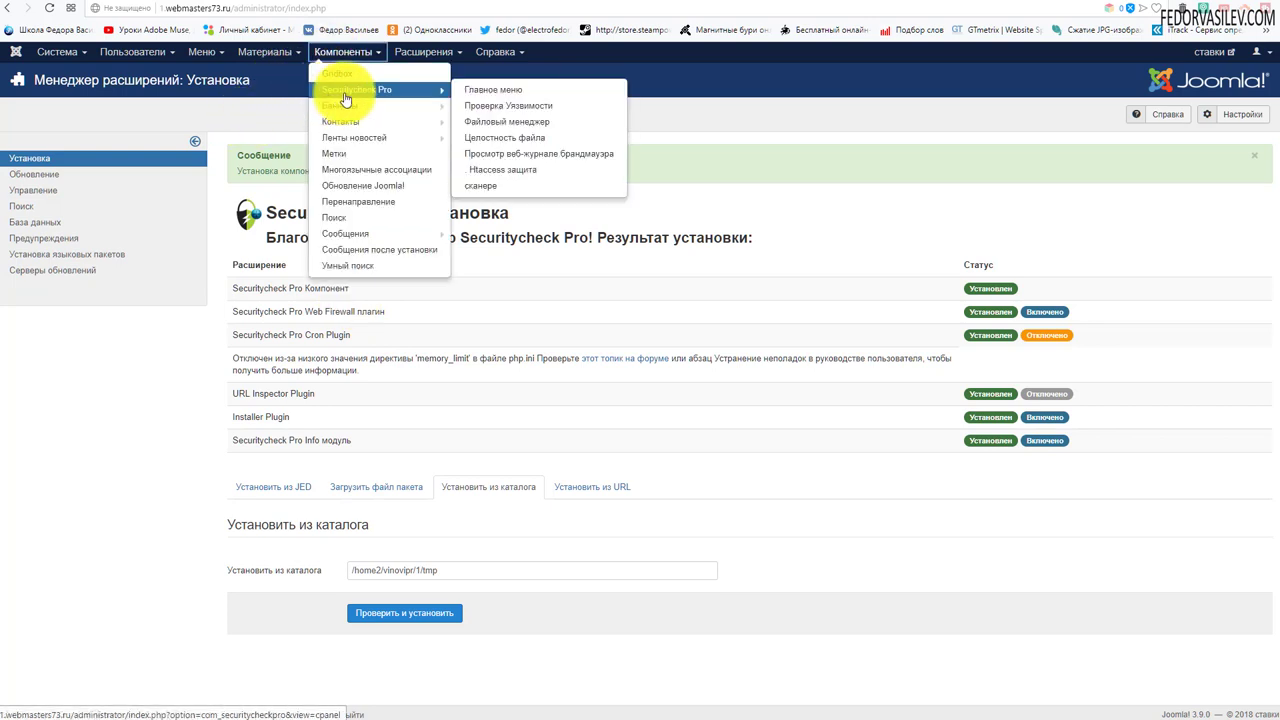
{"action": "left_click", "coordinate": [365, 90]}
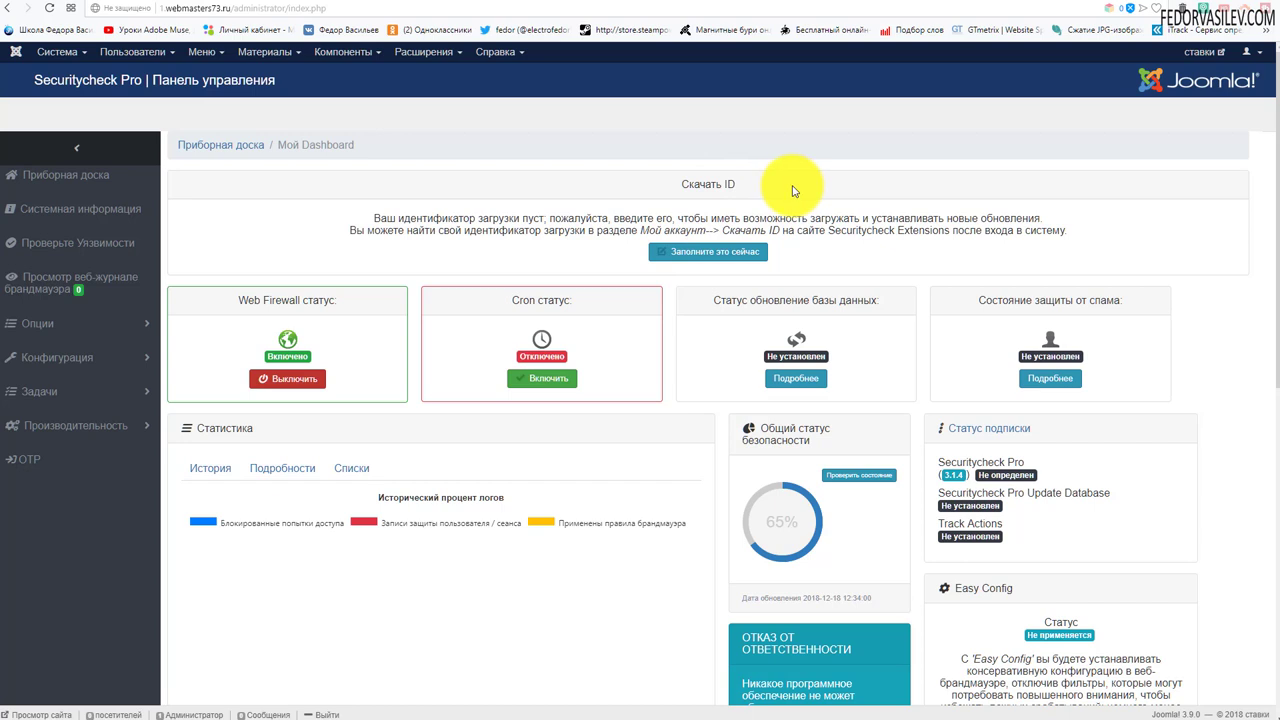
{"action": "left_click", "coordinate": [700, 256]}
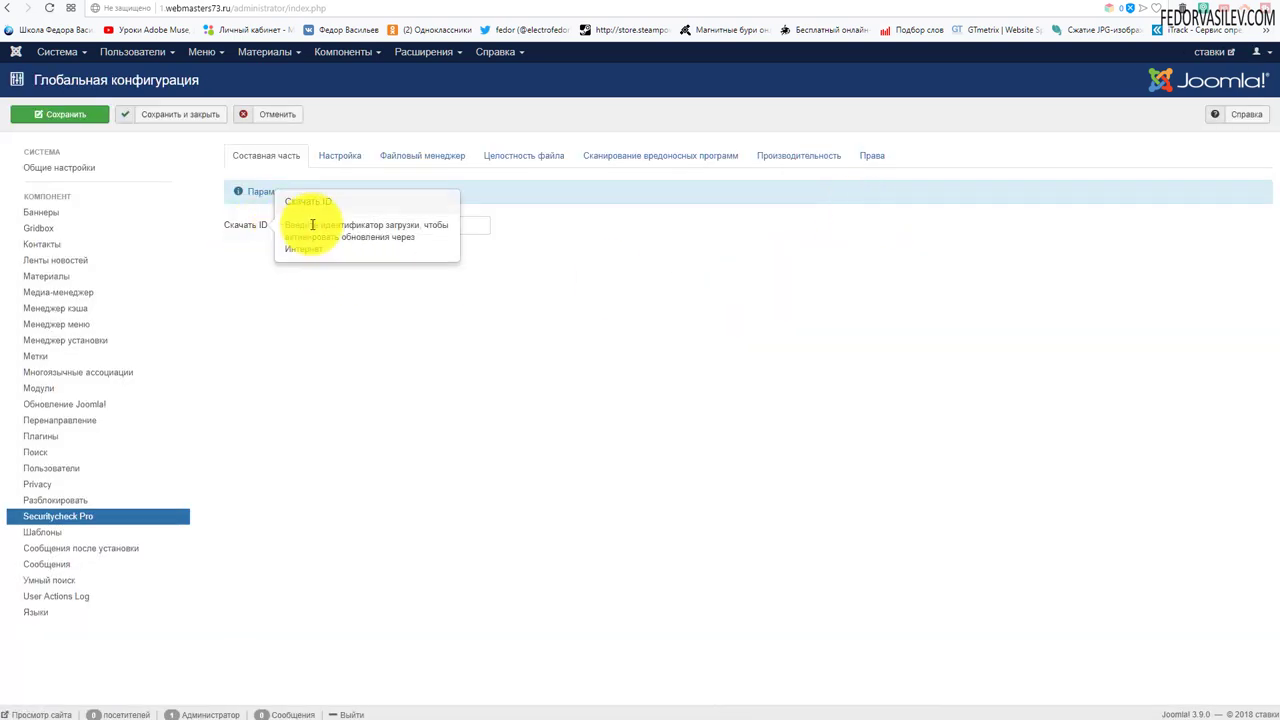
{"action": "left_click", "coordinate": [431, 223]}
{"action": "left_click", "coordinate": [261, 113]}
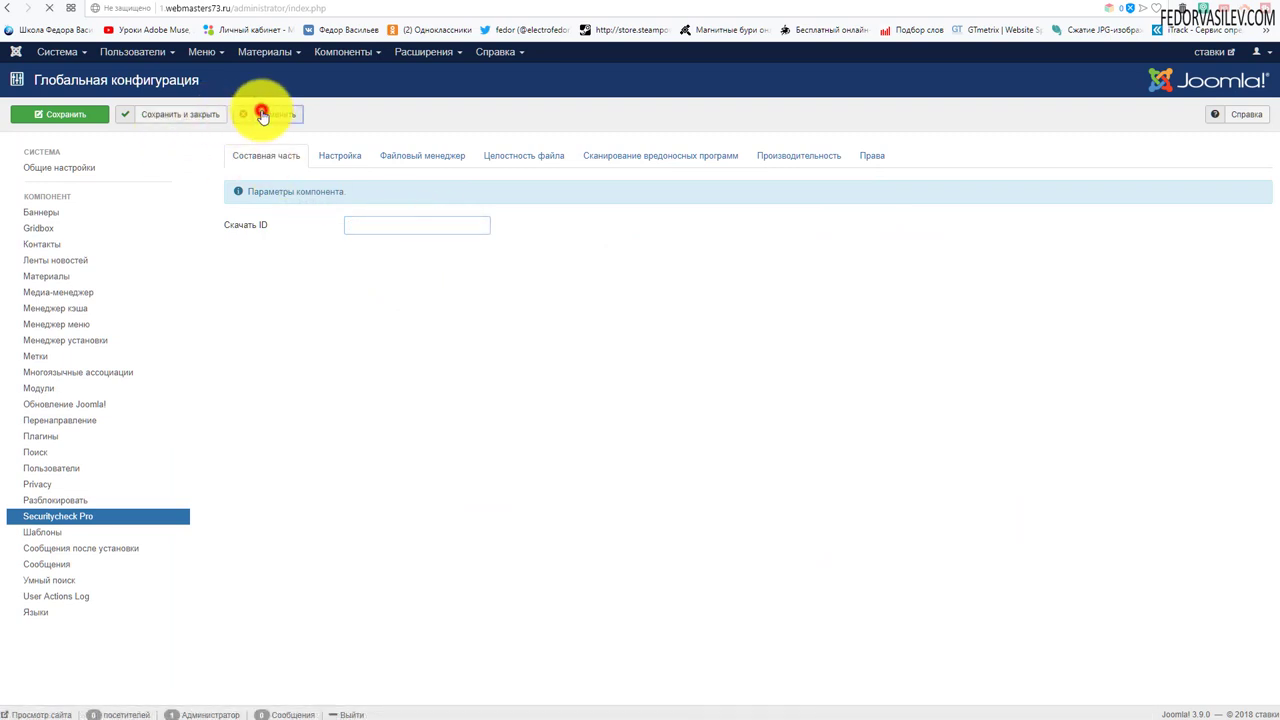
Examine the Securitycheck Pro dashboard's status blocks and the product page for spam protection, returning to the dashboard
{"action": "left_click_drag", "start_coordinate": [421, 214], "coordinate": [468, 231]}
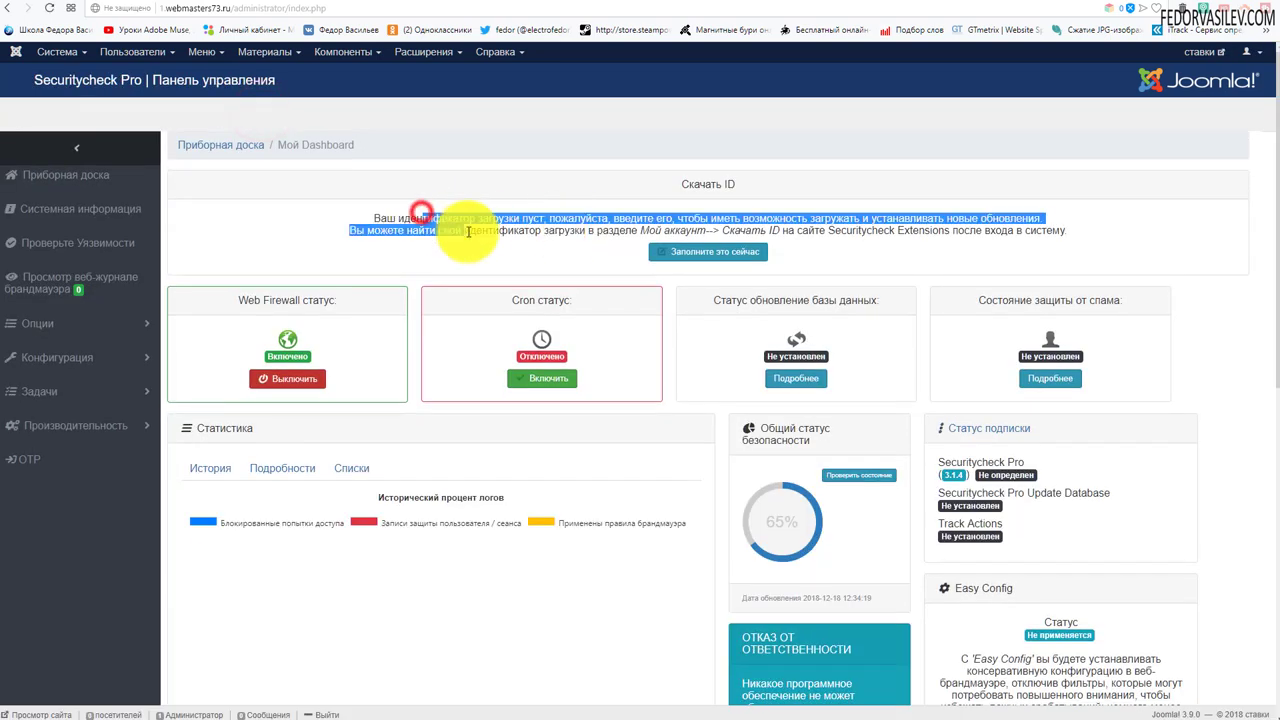
{"action": "left_click", "coordinate": [536, 248]}
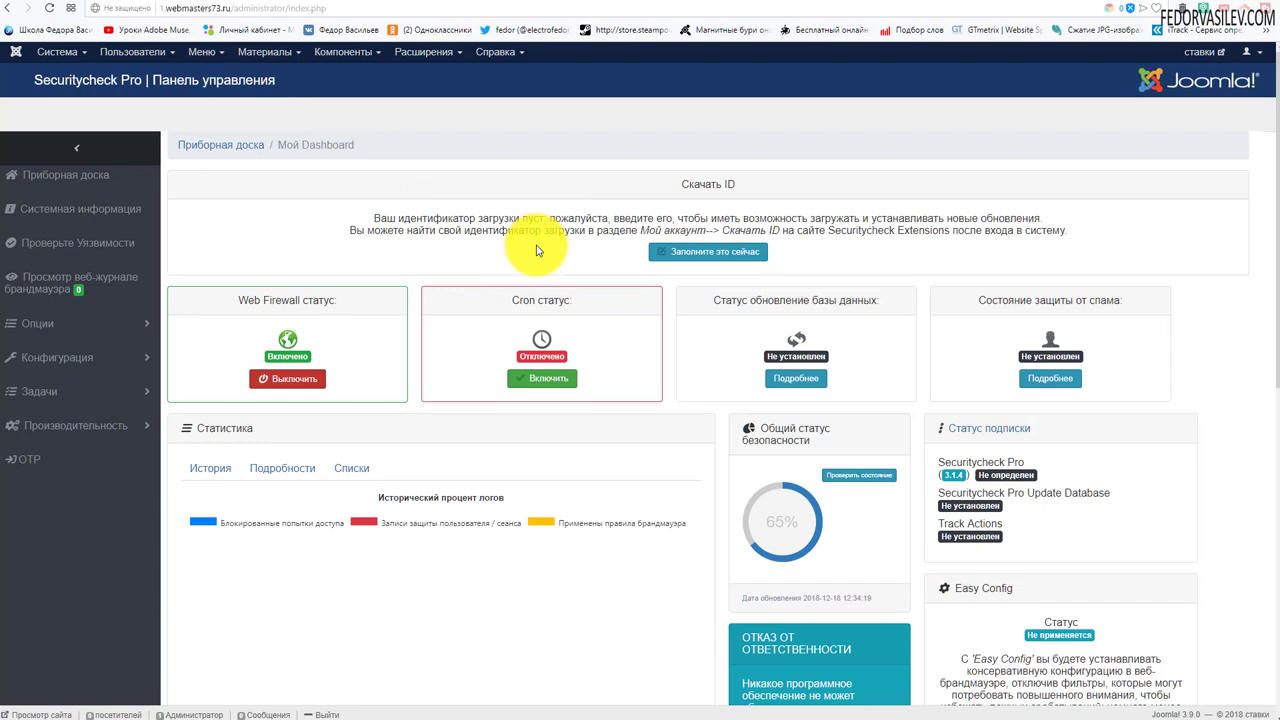
{"action": "scroll", "coordinate": [536, 250], "scroll_direction": "down", "scroll_amount": 2}
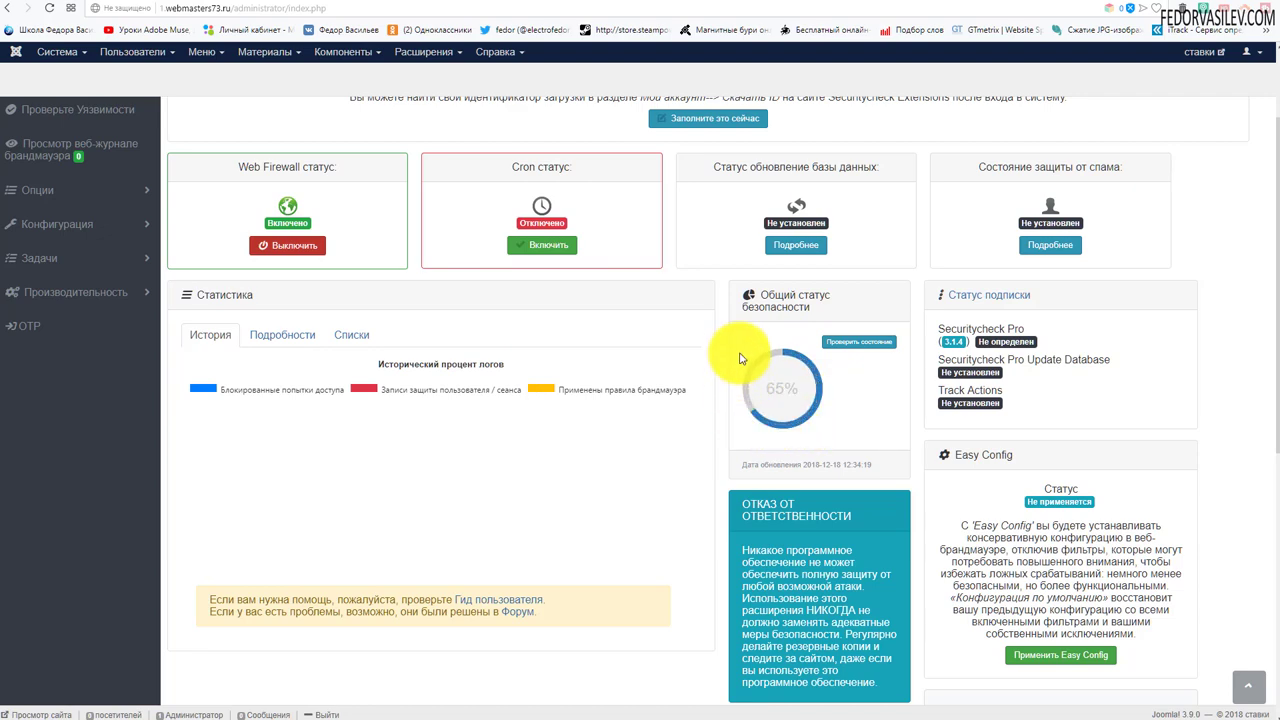
{"action": "scroll", "coordinate": [740, 358], "scroll_direction": "up", "scroll_amount": 2}
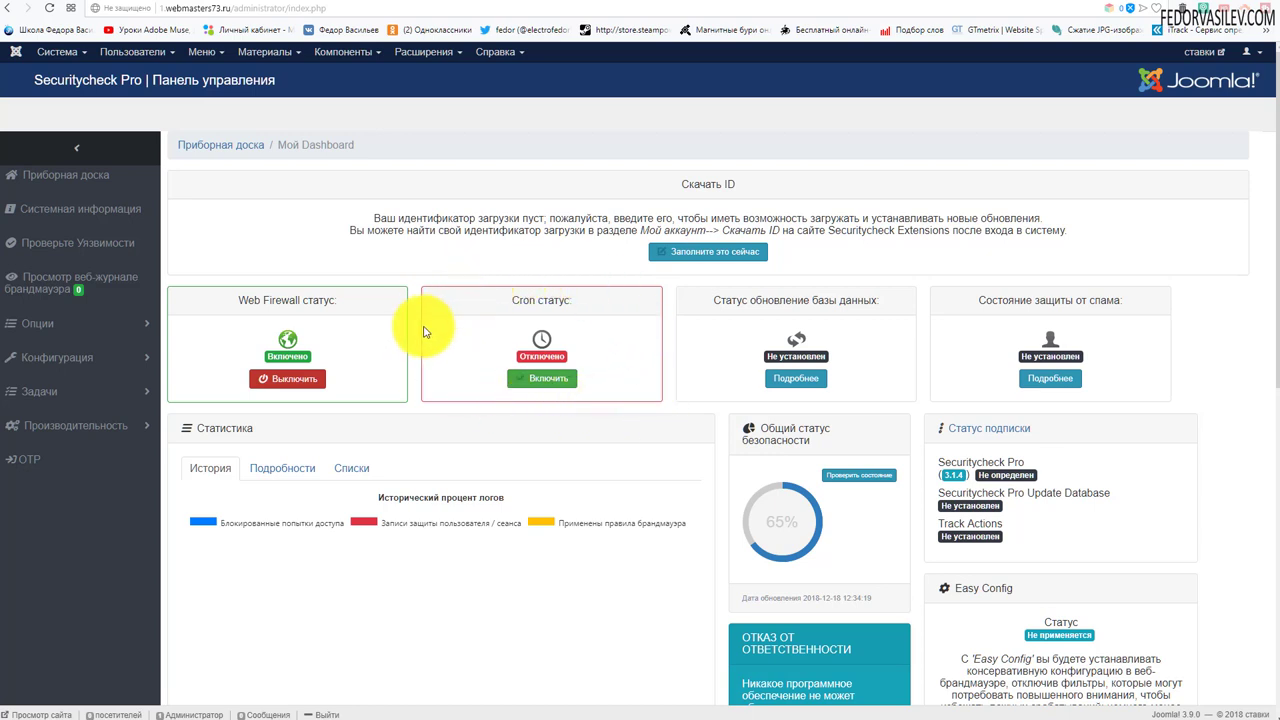
{"action": "left_click", "coordinate": [1040, 380]}
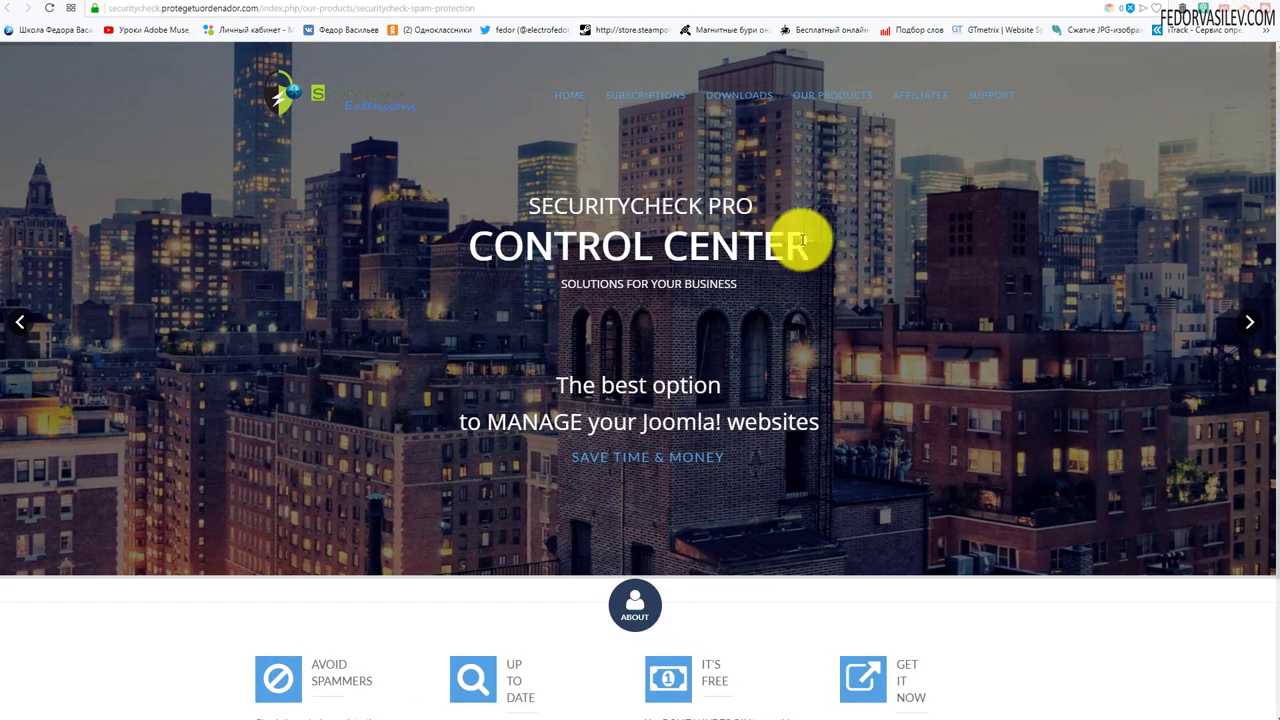
{"action": "scroll", "coordinate": [802, 240], "scroll_direction": "down", "scroll_amount": 2}
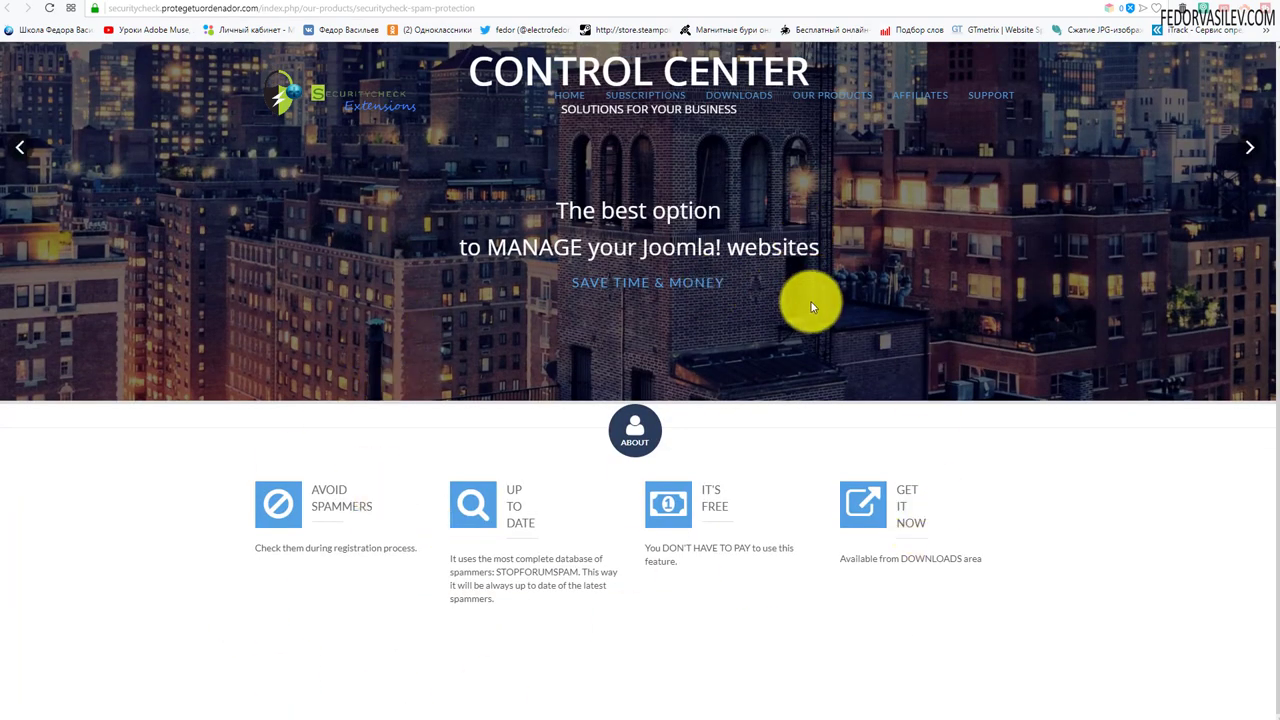
{"action": "scroll", "coordinate": [846, 303], "scroll_direction": "up", "scroll_amount": 2}
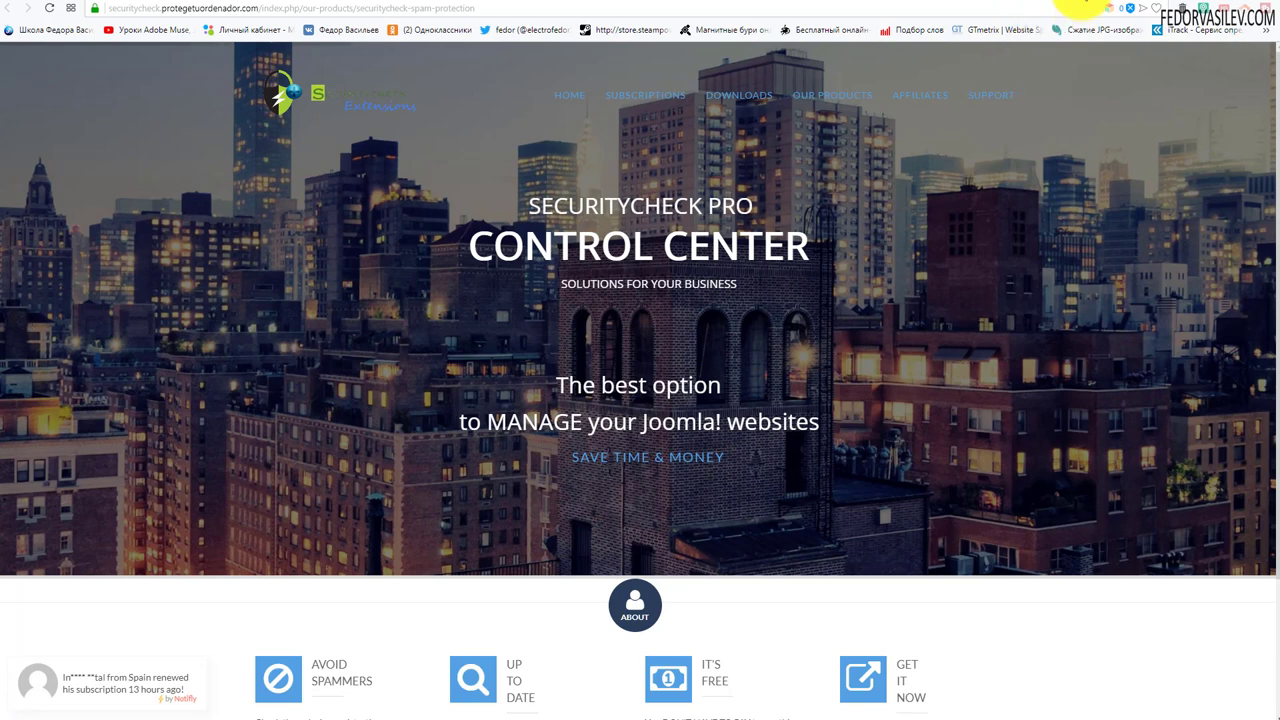
{"action": "left_click", "coordinate": [1080, 4]}
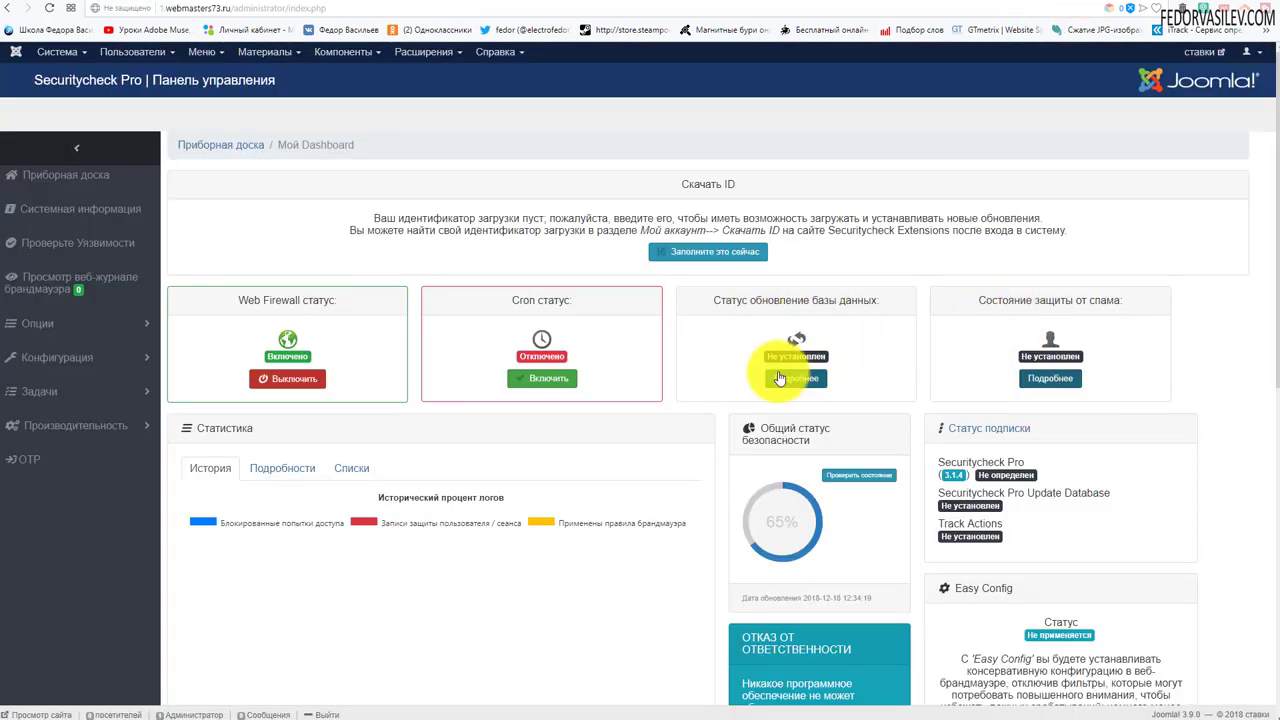
{"action": "left_click_drag", "start_coordinate": [722, 298], "coordinate": [880, 300]}
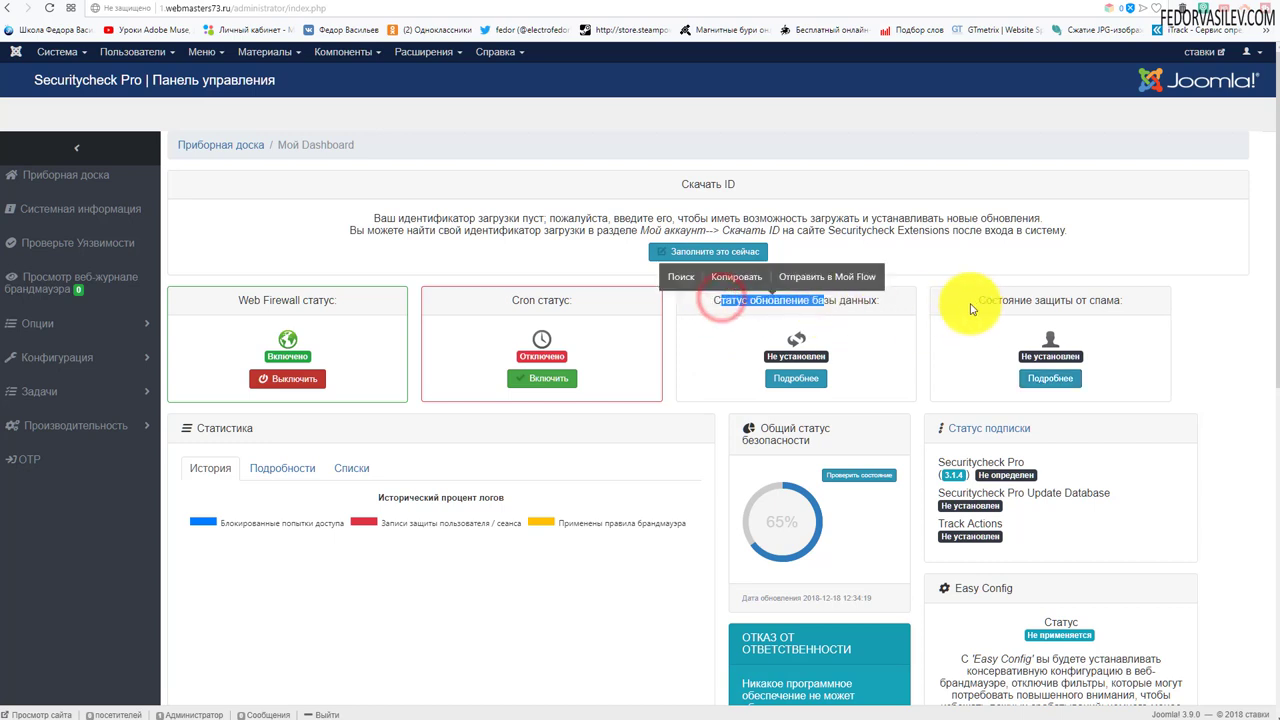
{"action": "left_click_drag", "start_coordinate": [1088, 300], "coordinate": [980, 302]}
Open the extension installer's package upload and install plg_securitycheckpro_update_database-1.0.3.zip from the local computer
{"action": "left_click", "coordinate": [337, 51]}
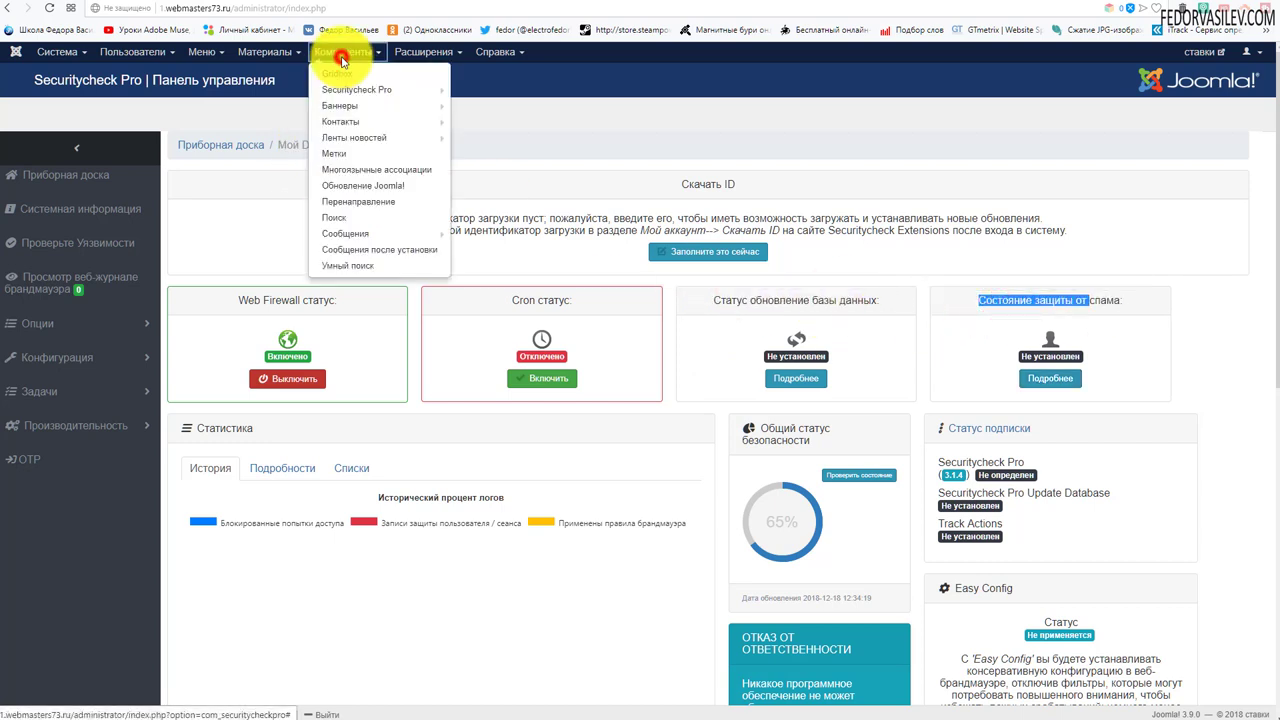
{"action": "left_click", "coordinate": [424, 51]}
{"action": "mouse_move", "coordinate": [455, 73]}
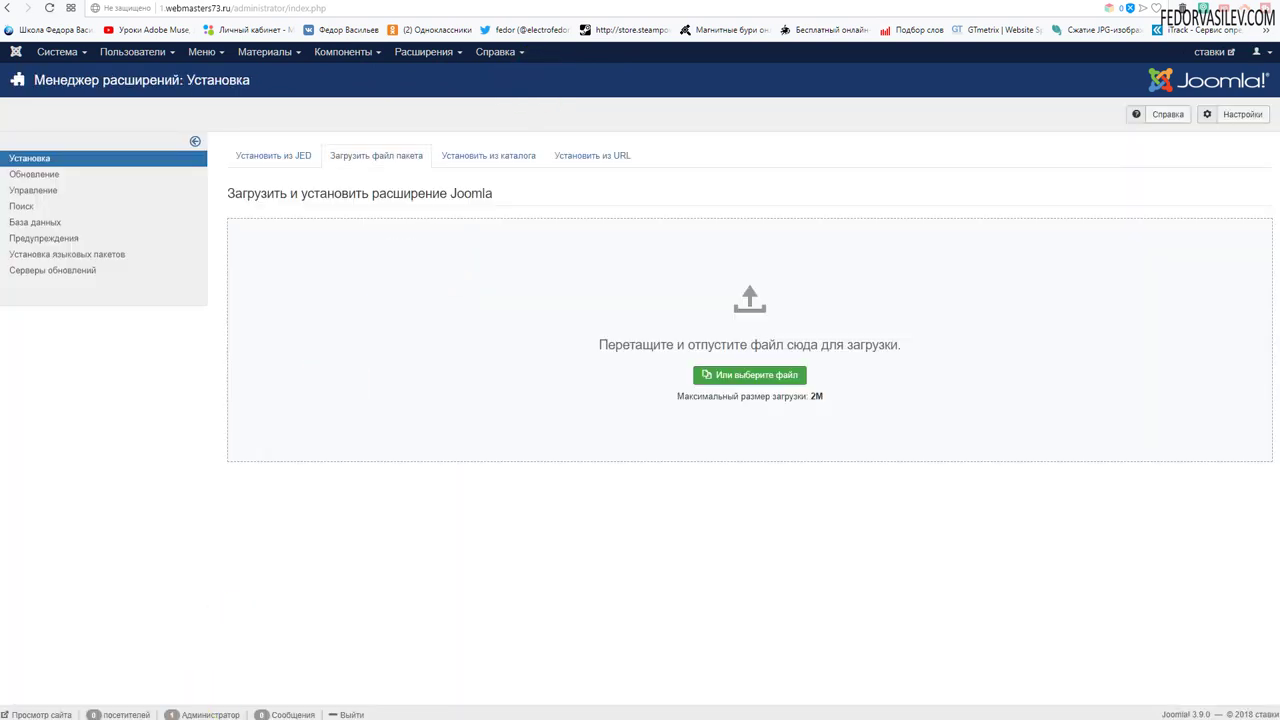
{"action": "key", "text": "alt+Tab"}
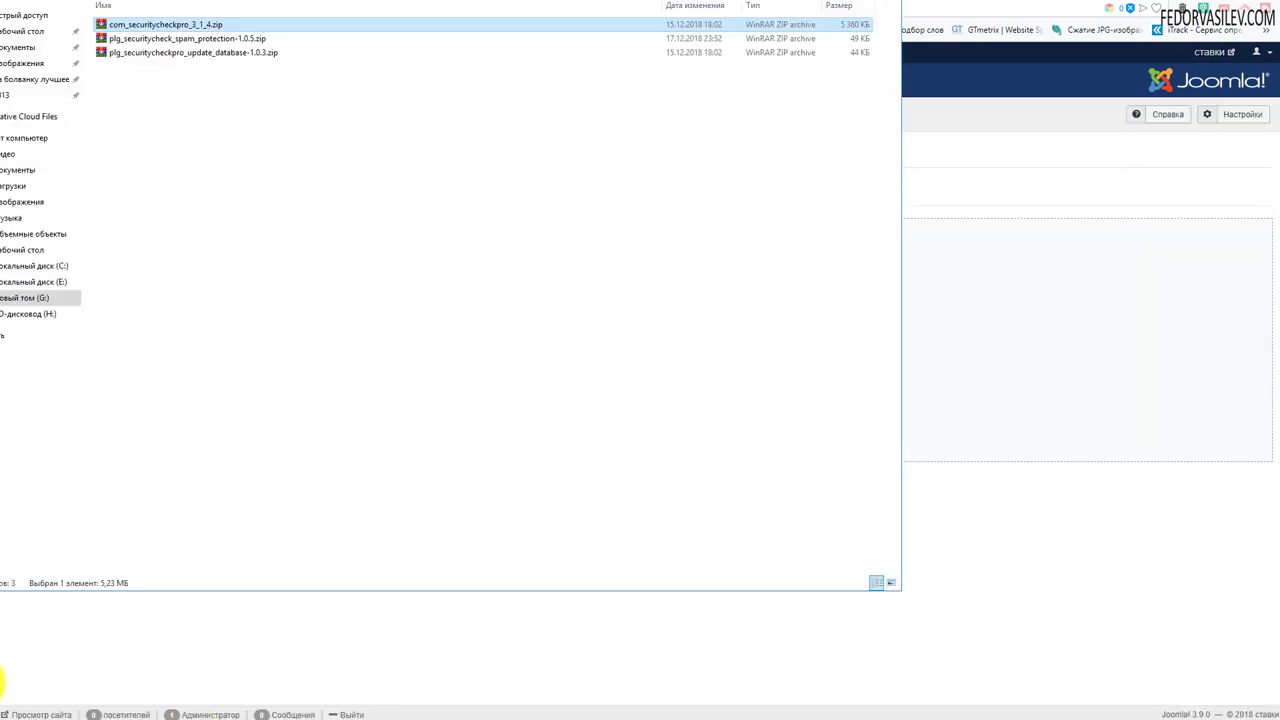
{"action": "left_click", "coordinate": [194, 40]}
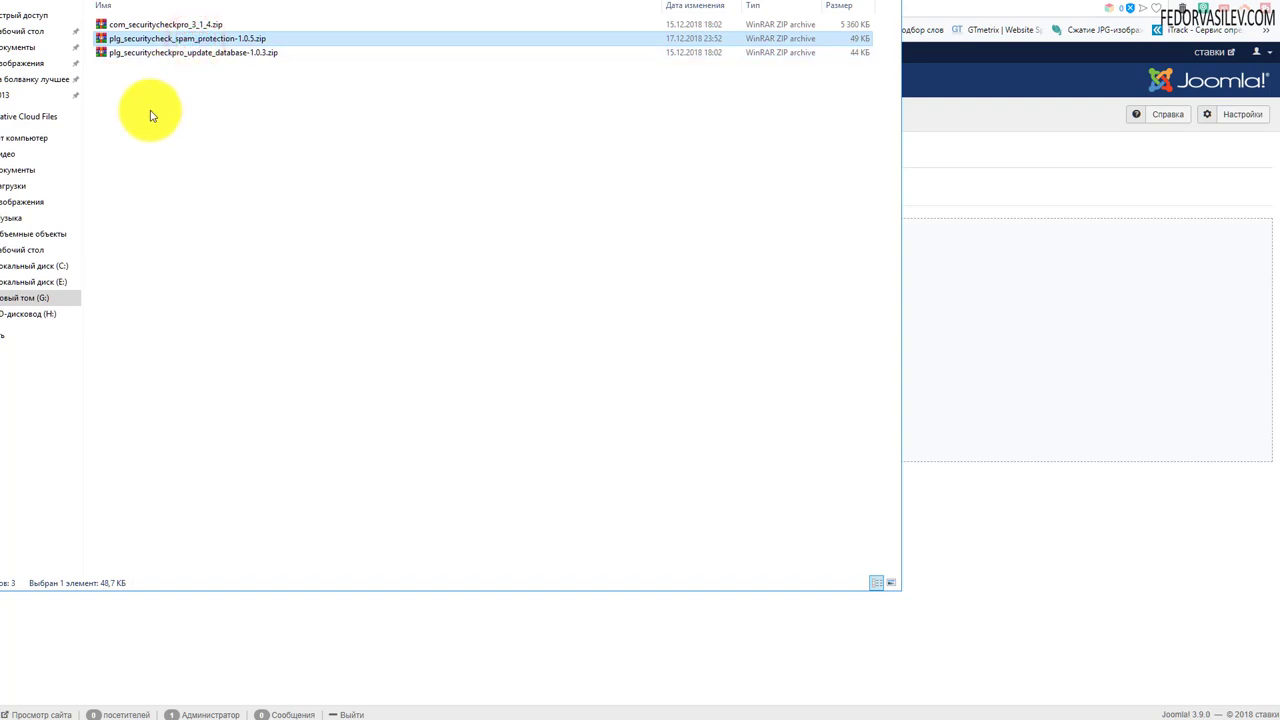
{"action": "left_click", "coordinate": [199, 53]}
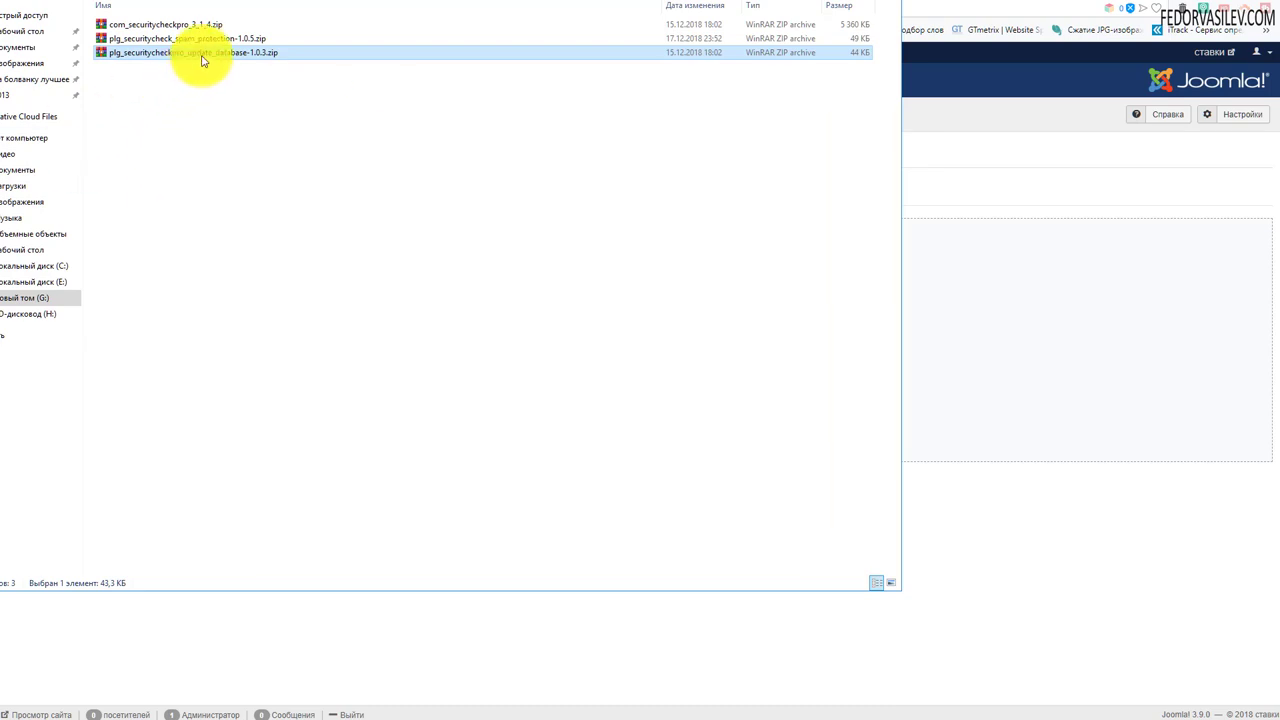
{"action": "left_click_drag", "start_coordinate": [201, 60], "coordinate": [1020, 332]}
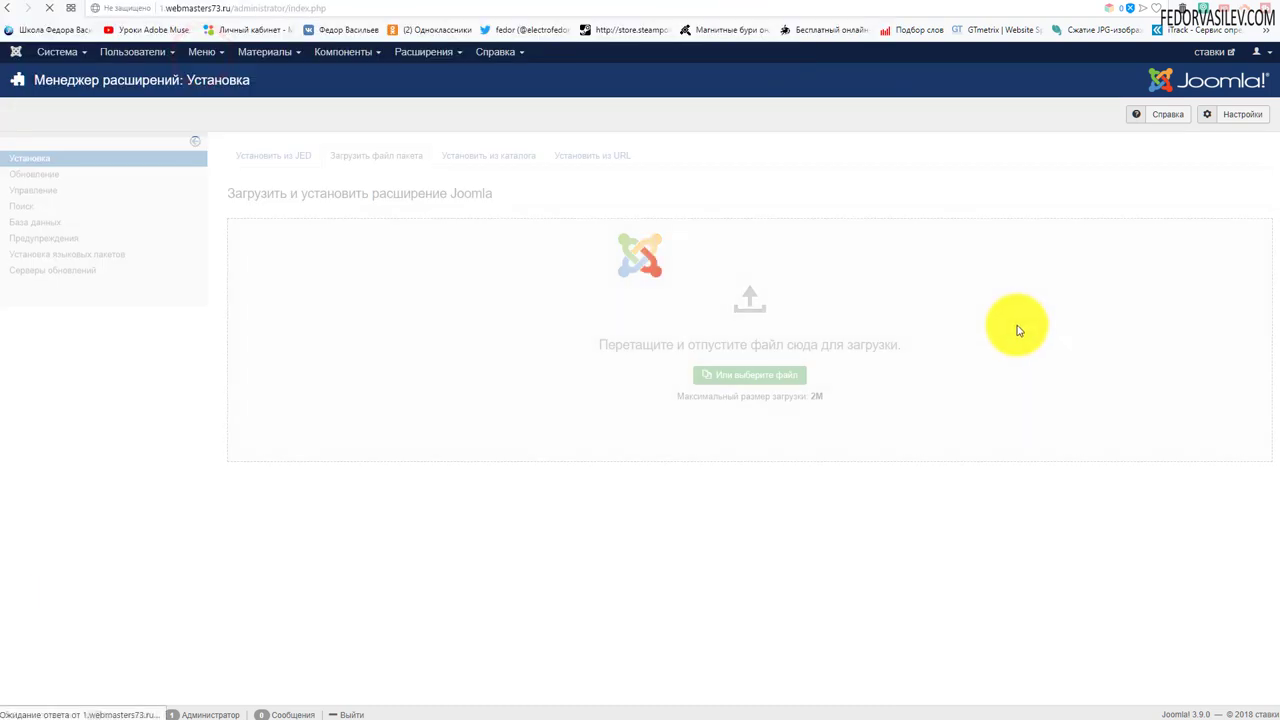
Return to package file upload and install plg_securitycheck_spam_protection-1.0.5.zip from the local computer
{"action": "left_click", "coordinate": [275, 226]}
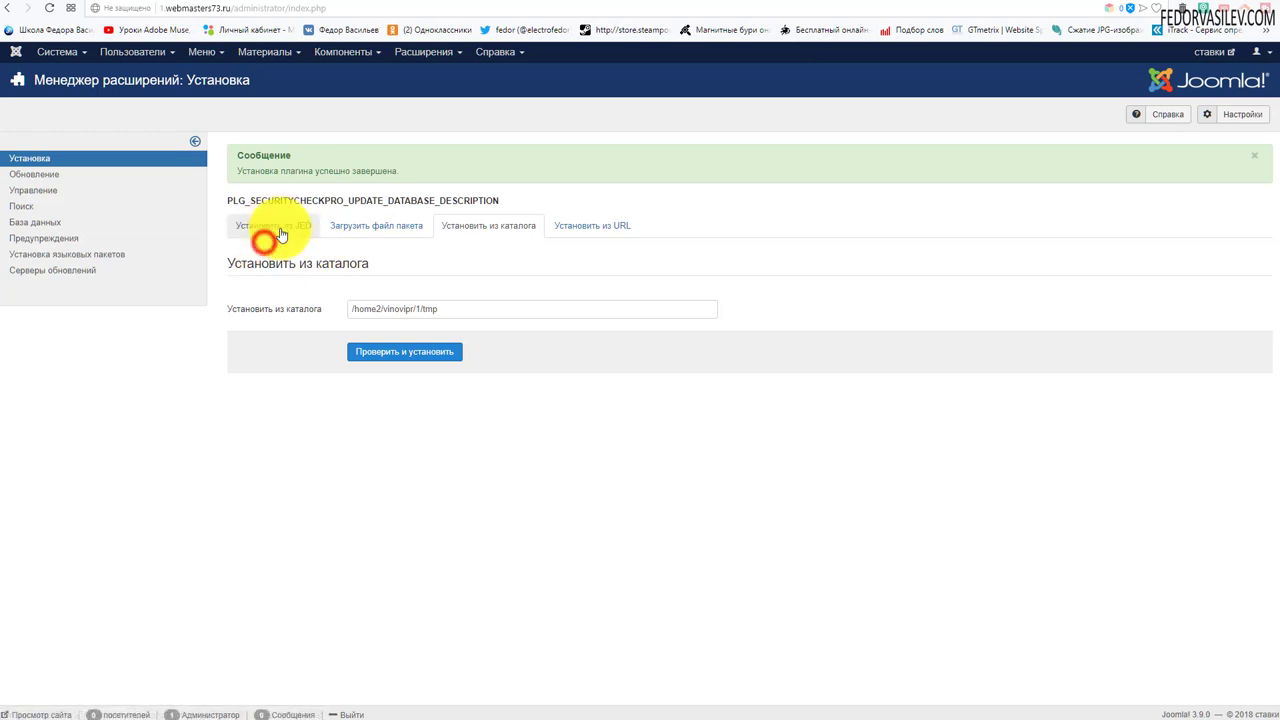
{"action": "left_click", "coordinate": [342, 225]}
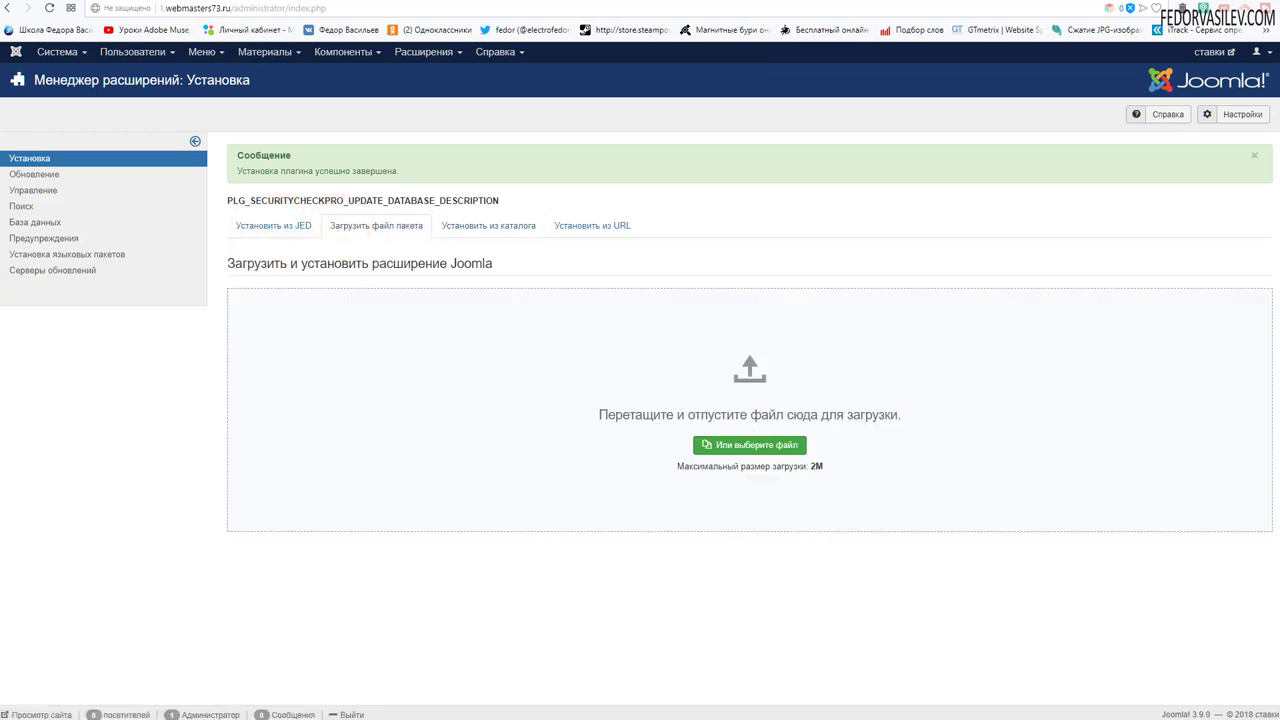
{"action": "key", "text": "alt+Tab"}
{"action": "left_click", "coordinate": [211, 40]}
{"action": "left_click_drag", "start_coordinate": [203, 40], "coordinate": [1020, 409]}
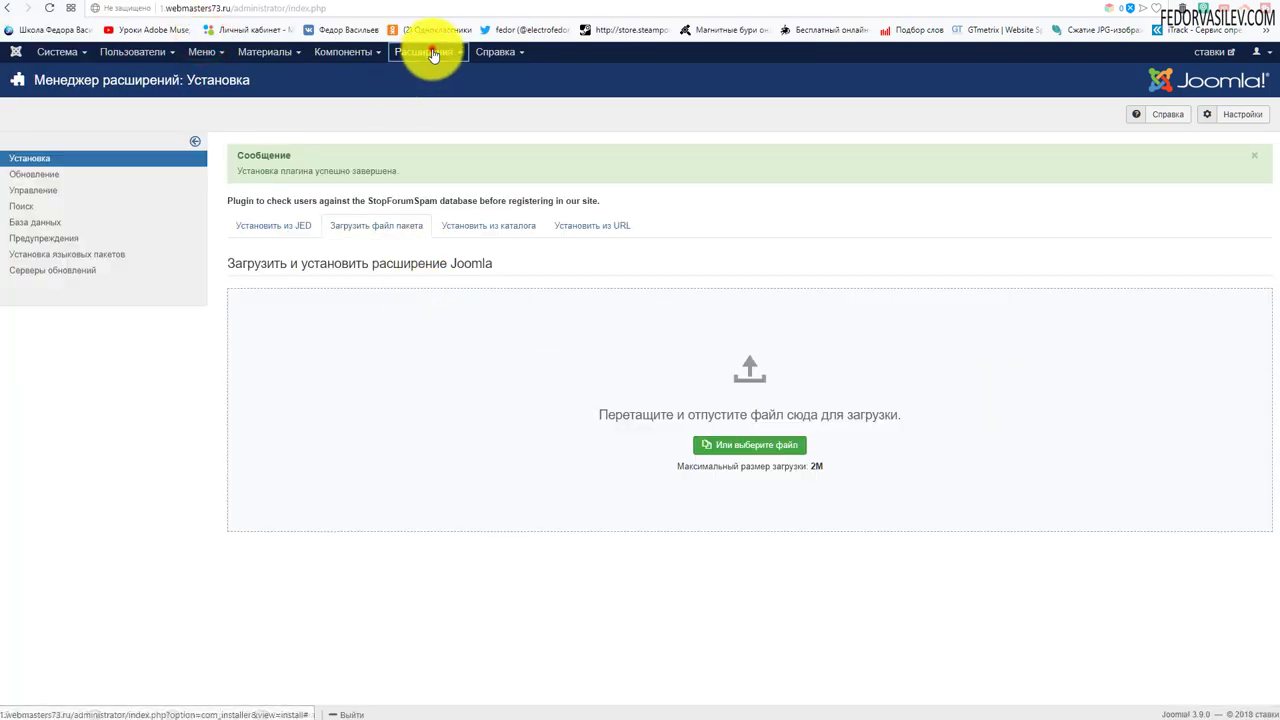
List the installed plugins by descending ID, check the System - Securitycheck Spam Protection plugin's settings and close them
{"action": "left_click", "coordinate": [427, 51]}
{"action": "left_click", "coordinate": [443, 117]}
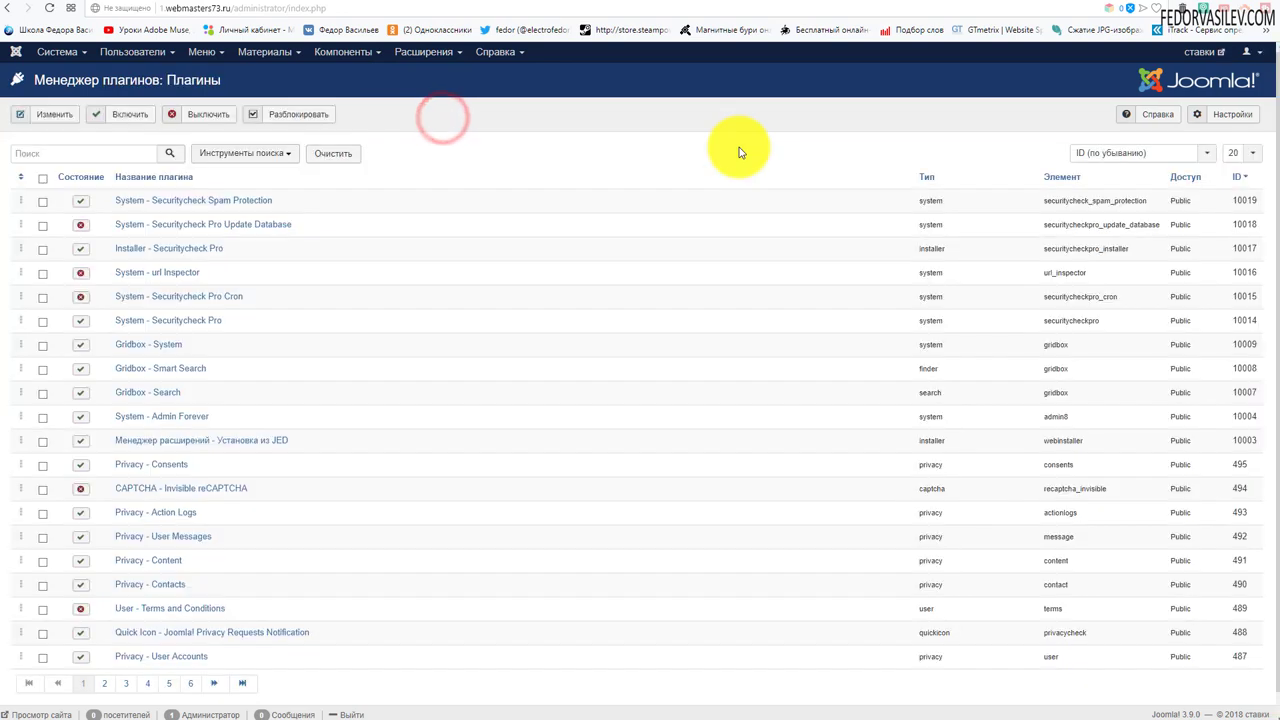
{"action": "left_click", "coordinate": [1238, 178]}
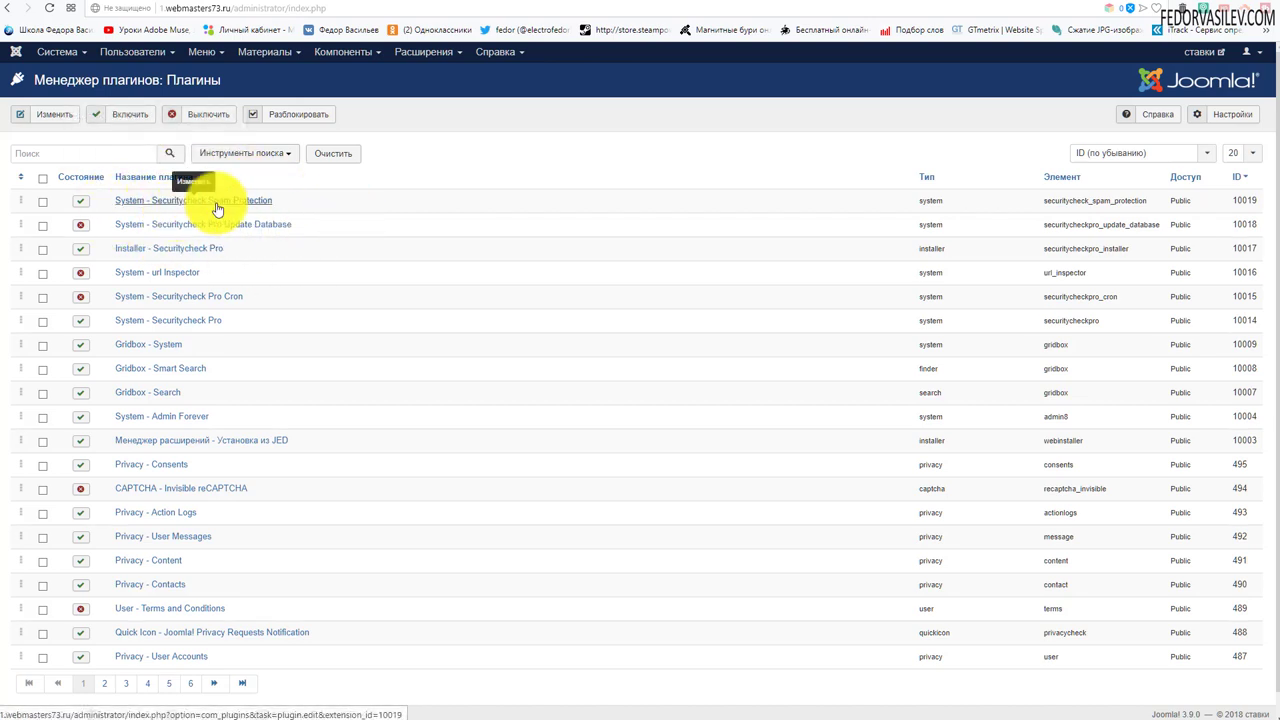
{"action": "left_click", "coordinate": [240, 203]}
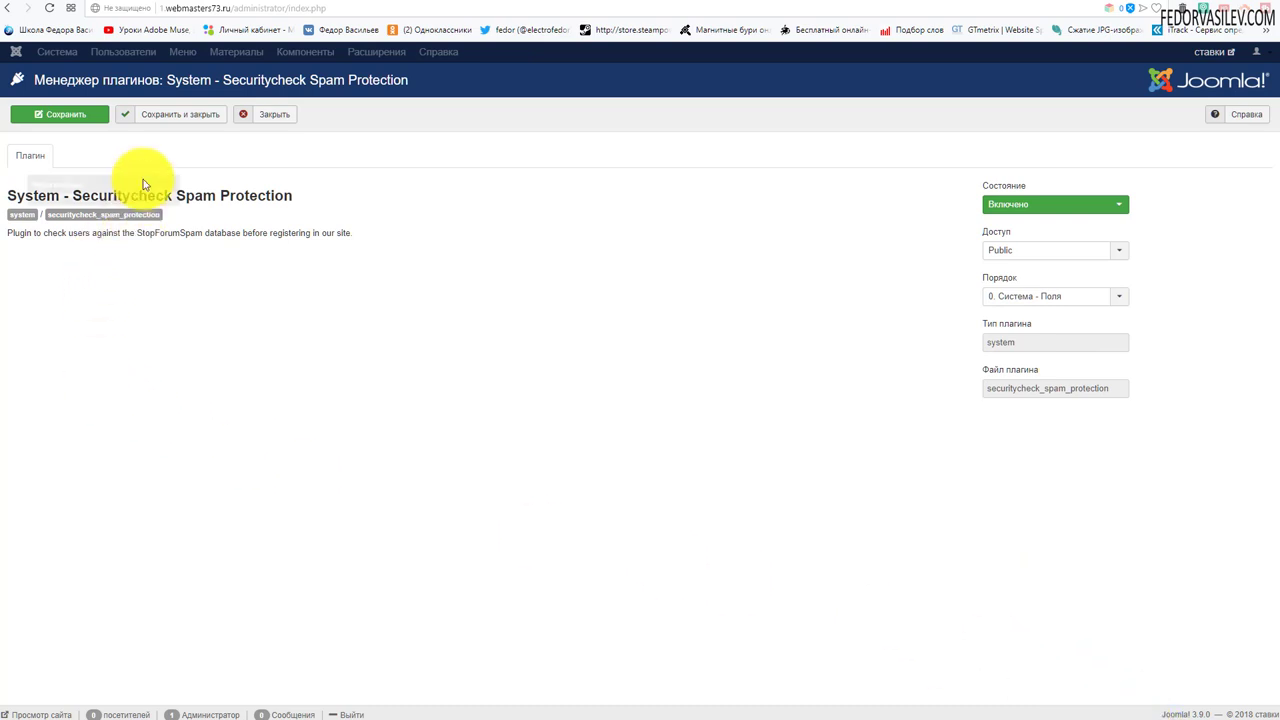
{"action": "left_click", "coordinate": [282, 116]}
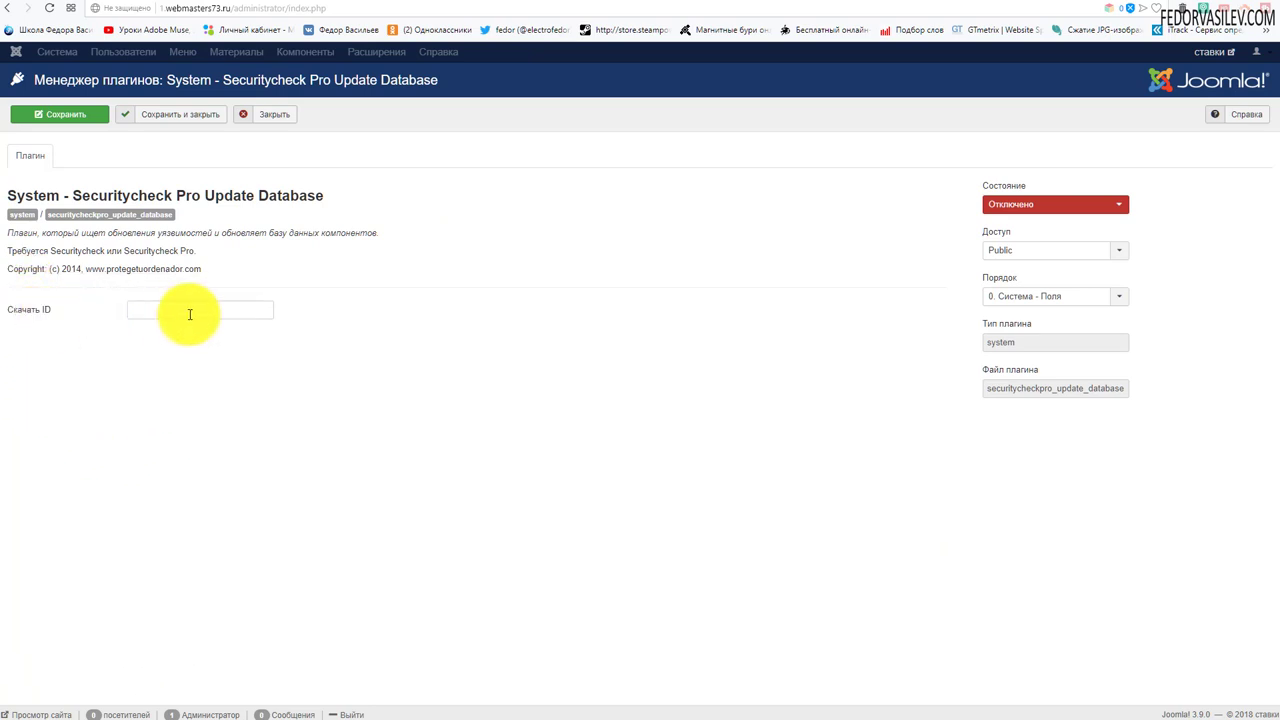
Enable and save the System - Securitycheck Pro Update Database plugin, and return to the Securitycheck Pro dashboard
{"action": "left_click", "coordinate": [1003, 206]}
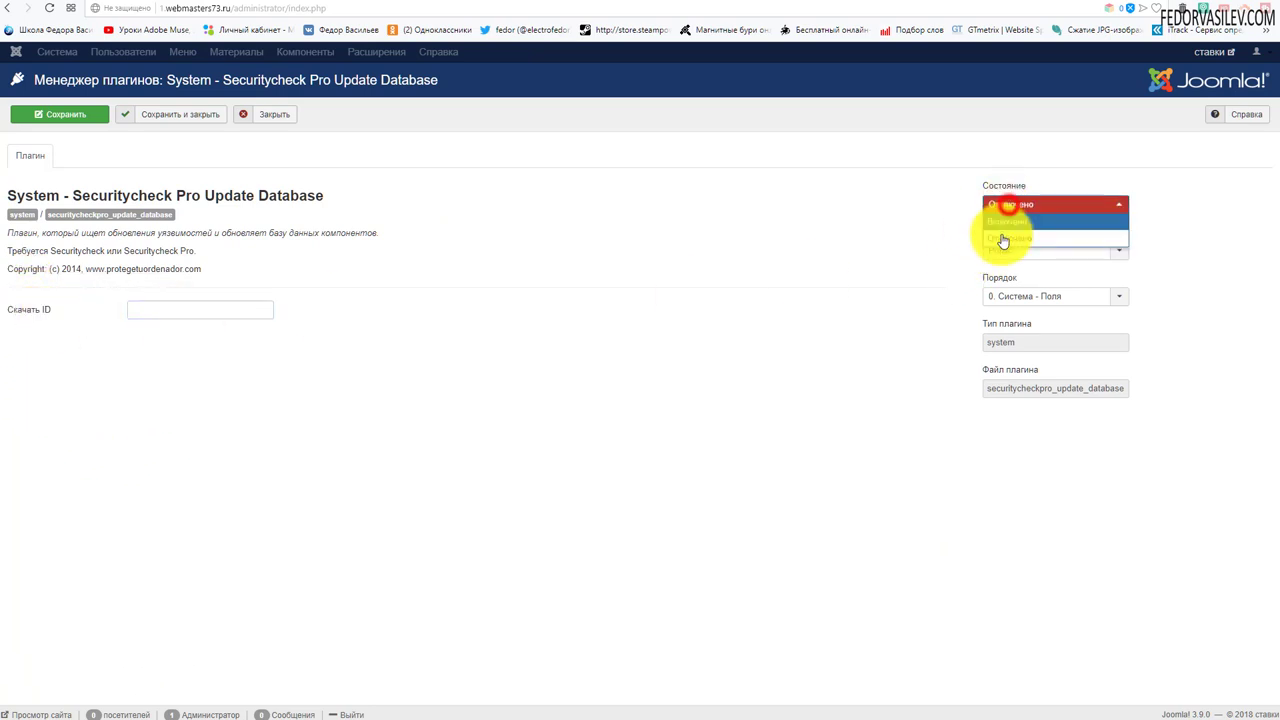
{"action": "left_click", "coordinate": [1005, 221]}
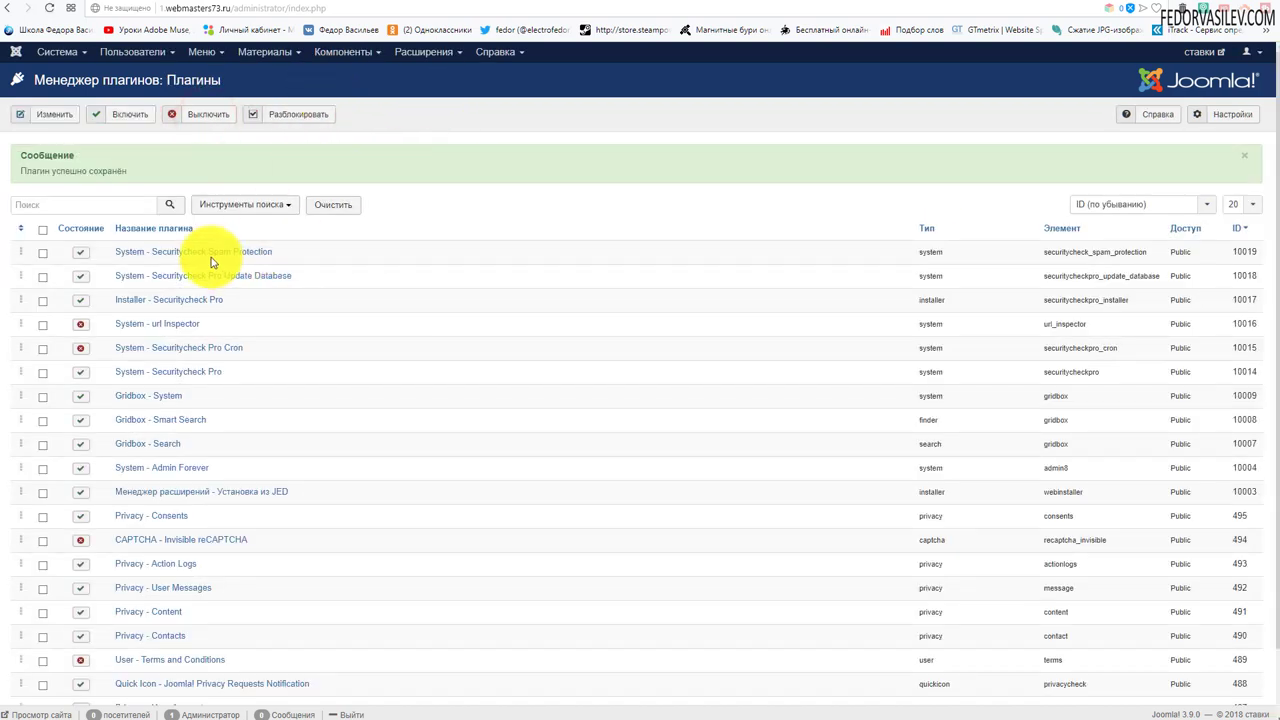
{"action": "left_click", "coordinate": [325, 58]}
{"action": "left_click", "coordinate": [339, 91]}
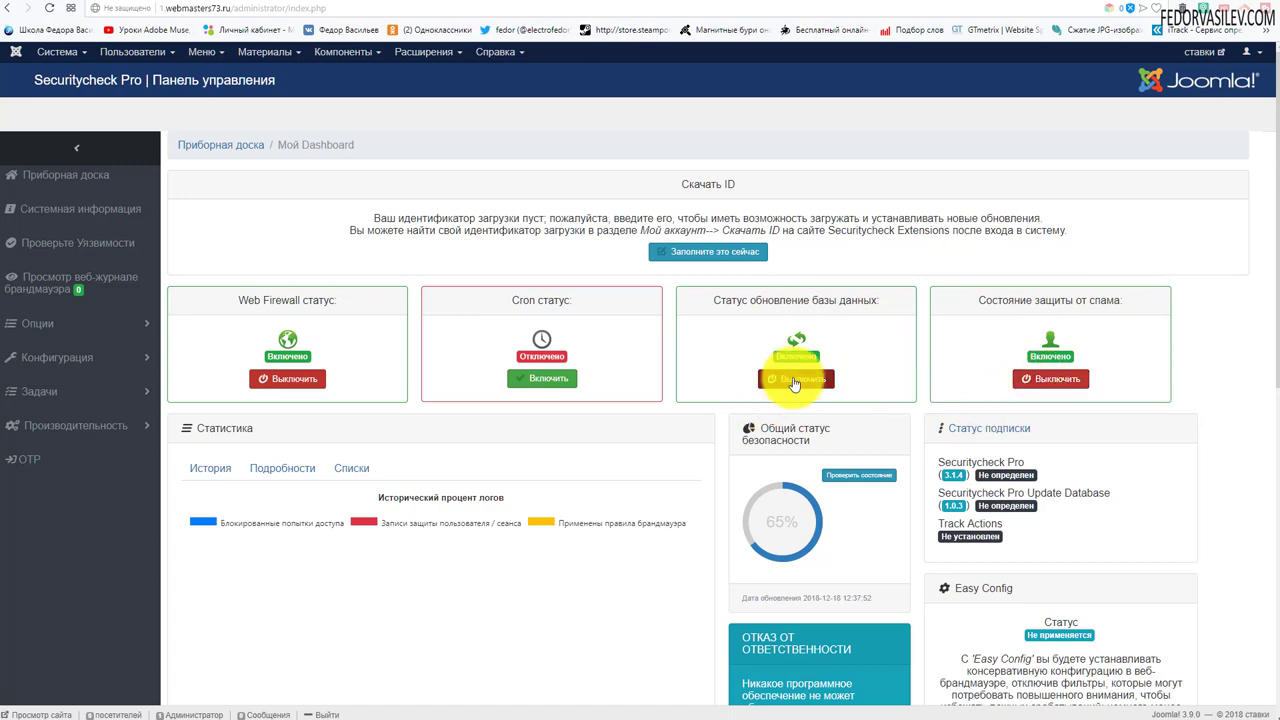
Examine the dashboard statistics' history, details and lists, plus the user guide and forum note beneath them
{"action": "scroll", "coordinate": [680, 290], "scroll_direction": "down", "scroll_amount": 2}
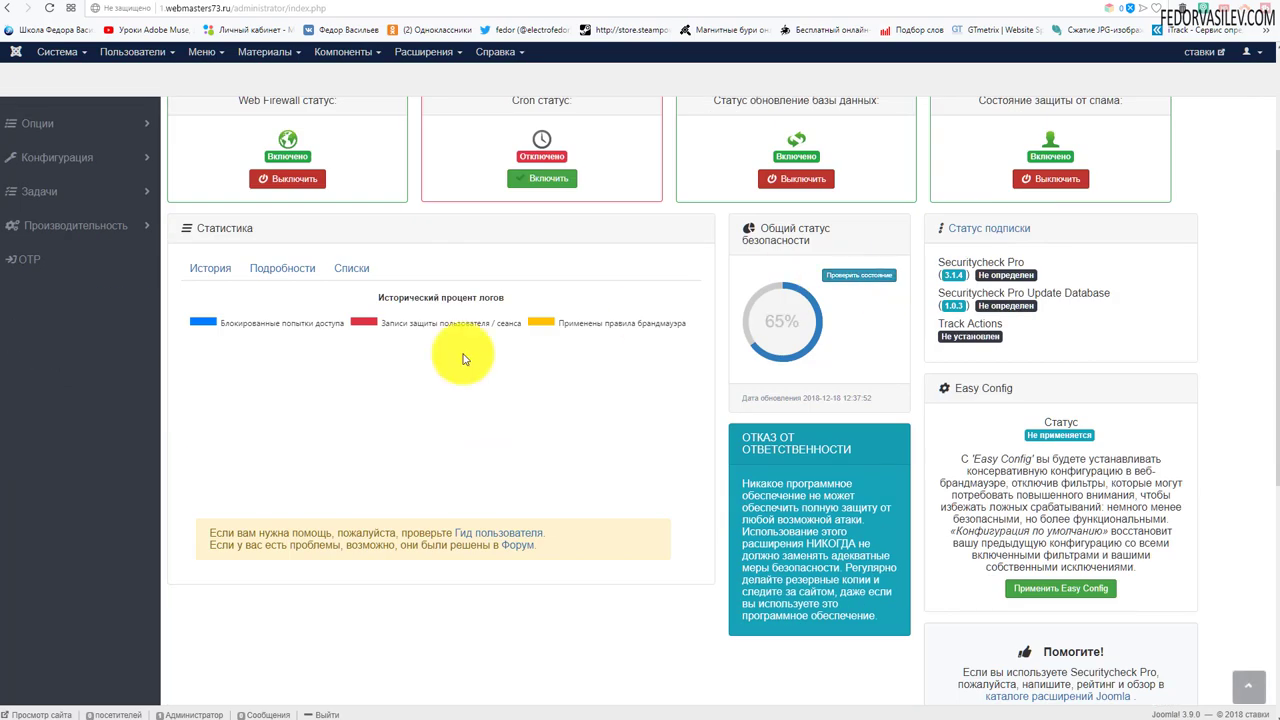
{"action": "left_click", "coordinate": [210, 268]}
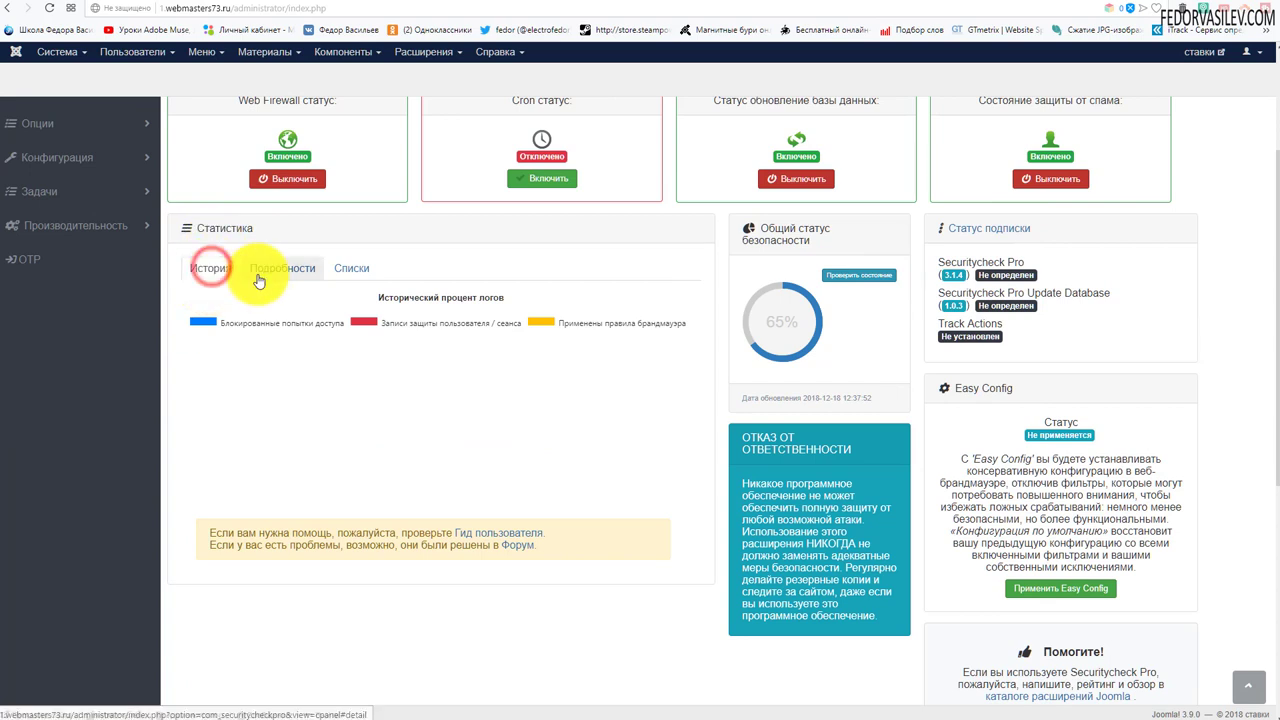
{"action": "left_click", "coordinate": [289, 278]}
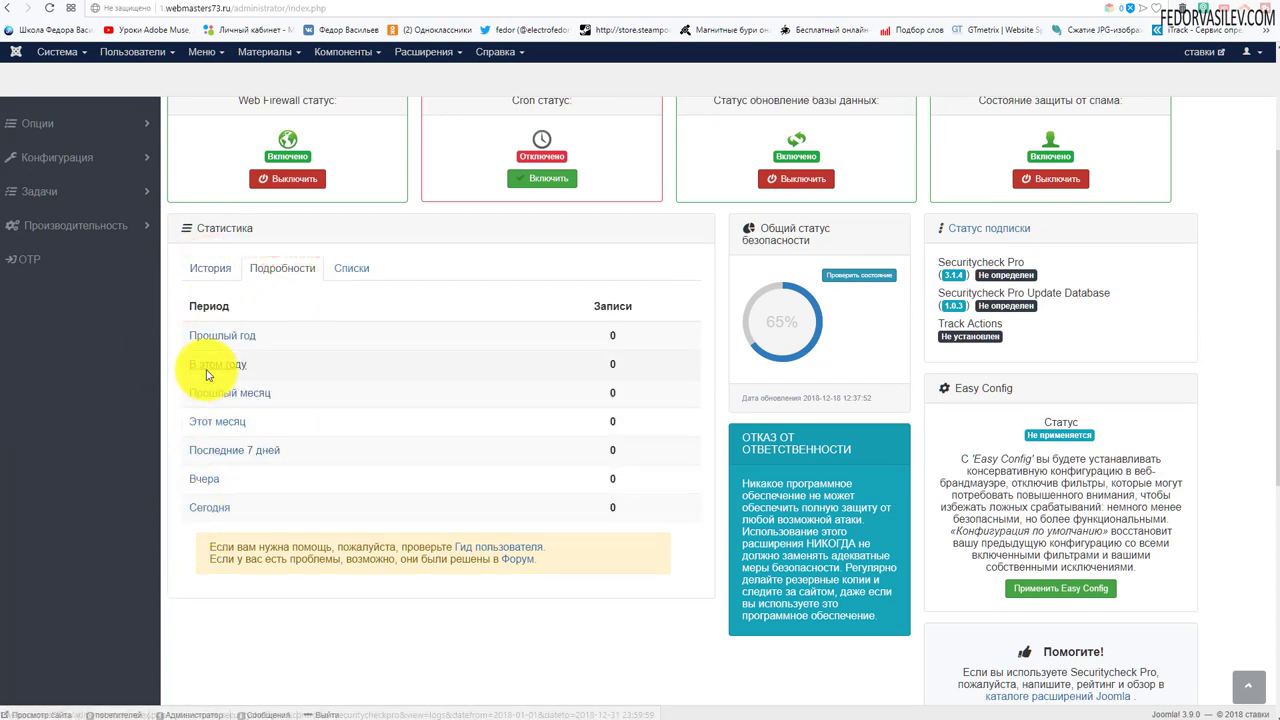
{"action": "left_click", "coordinate": [337, 276]}
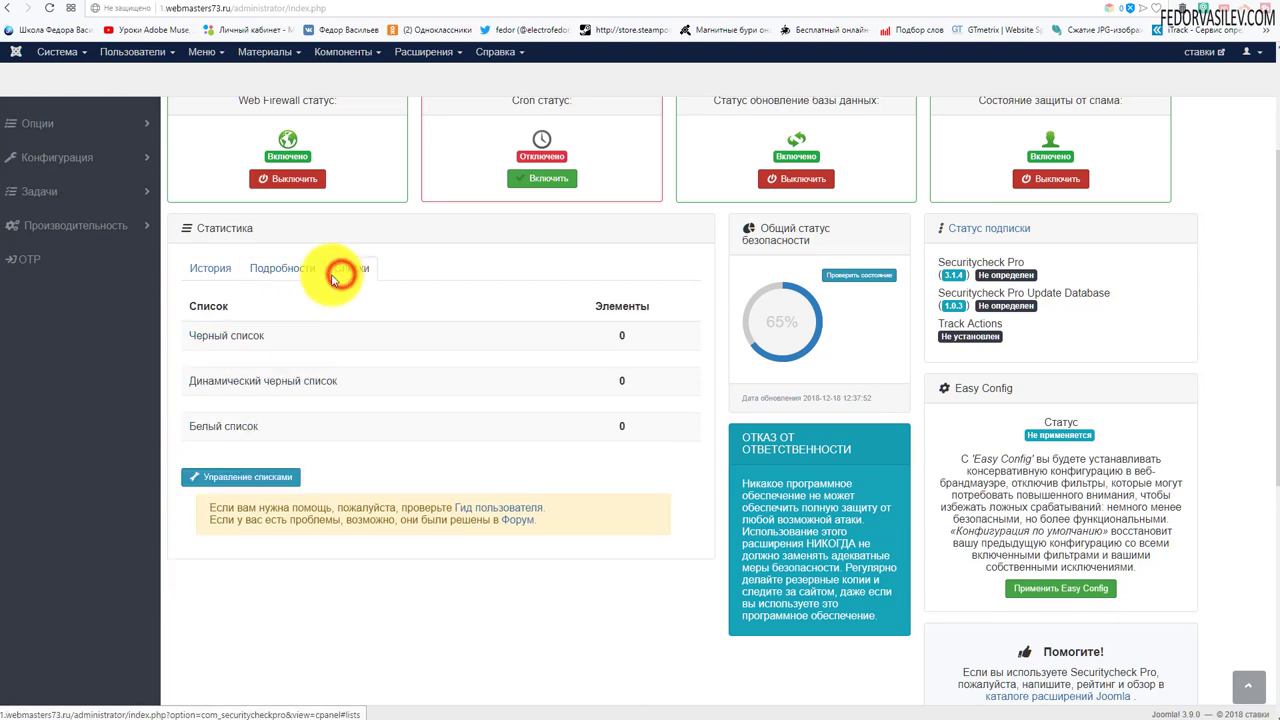
{"action": "left_click", "coordinate": [210, 268]}
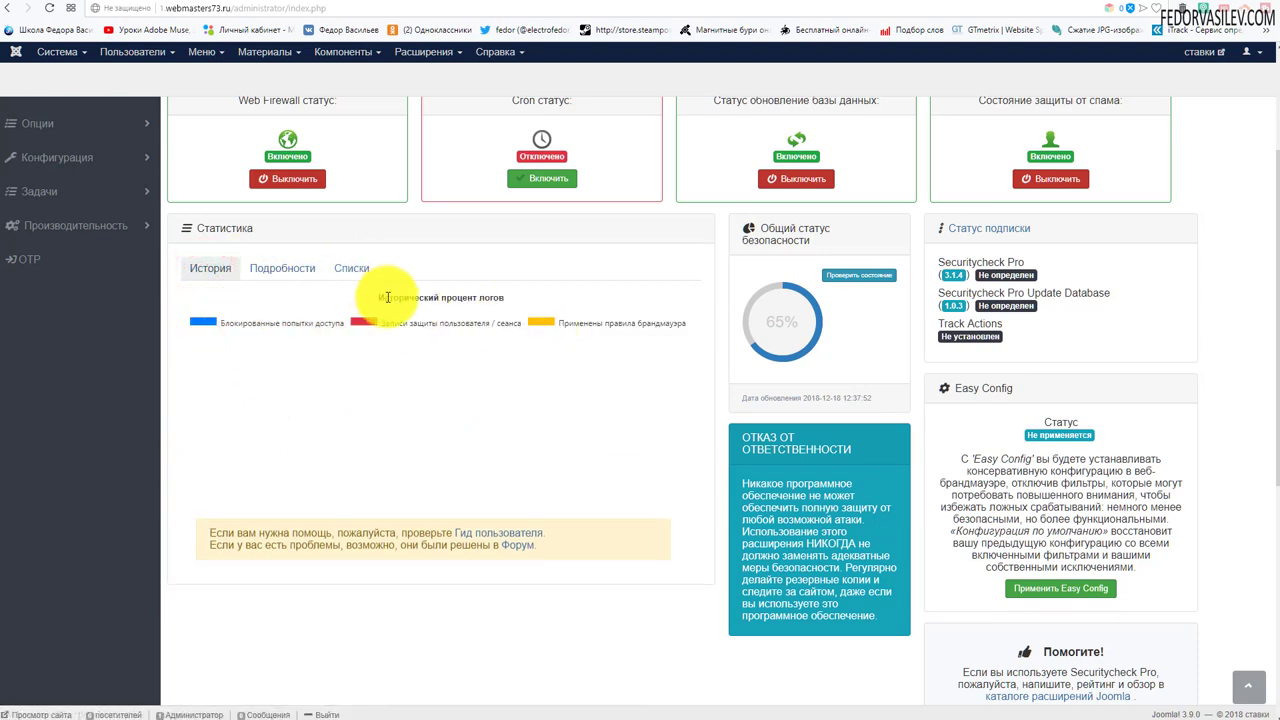
{"action": "scroll", "coordinate": [388, 300], "scroll_direction": "down", "scroll_amount": 1}
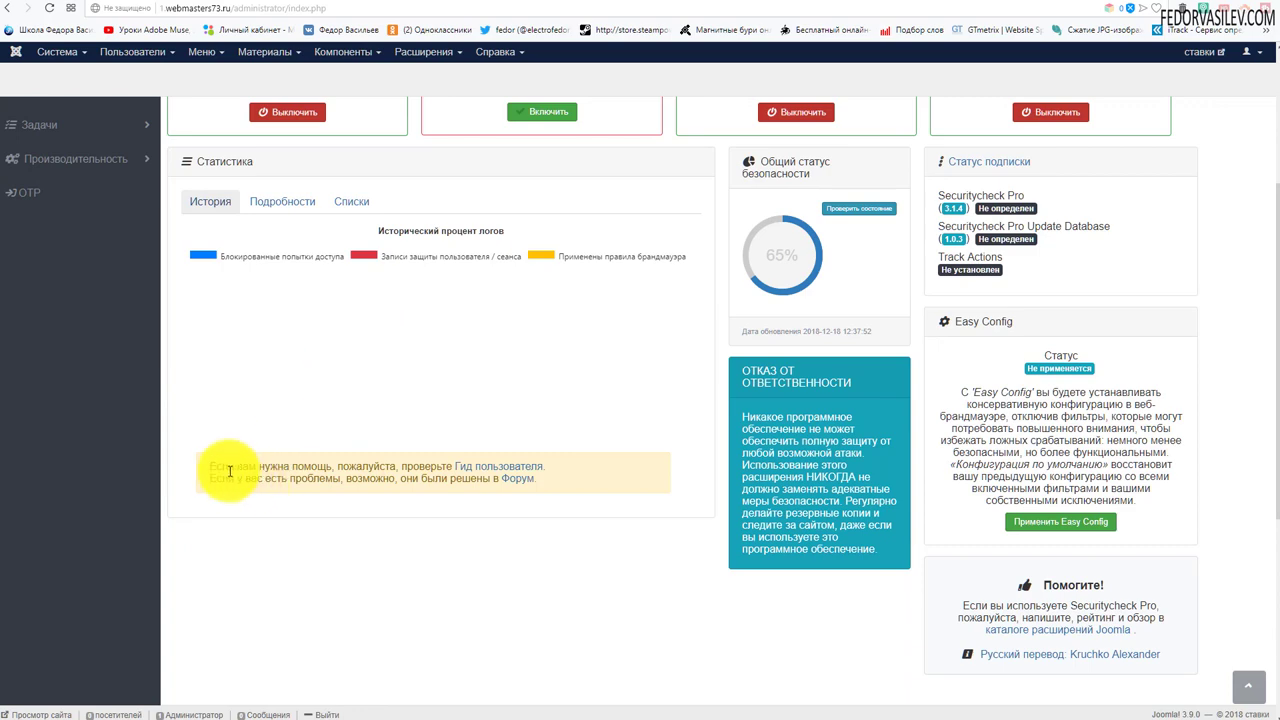
{"action": "left_click_drag", "start_coordinate": [229, 468], "coordinate": [420, 505]}
{"action": "left_click", "coordinate": [441, 506]}
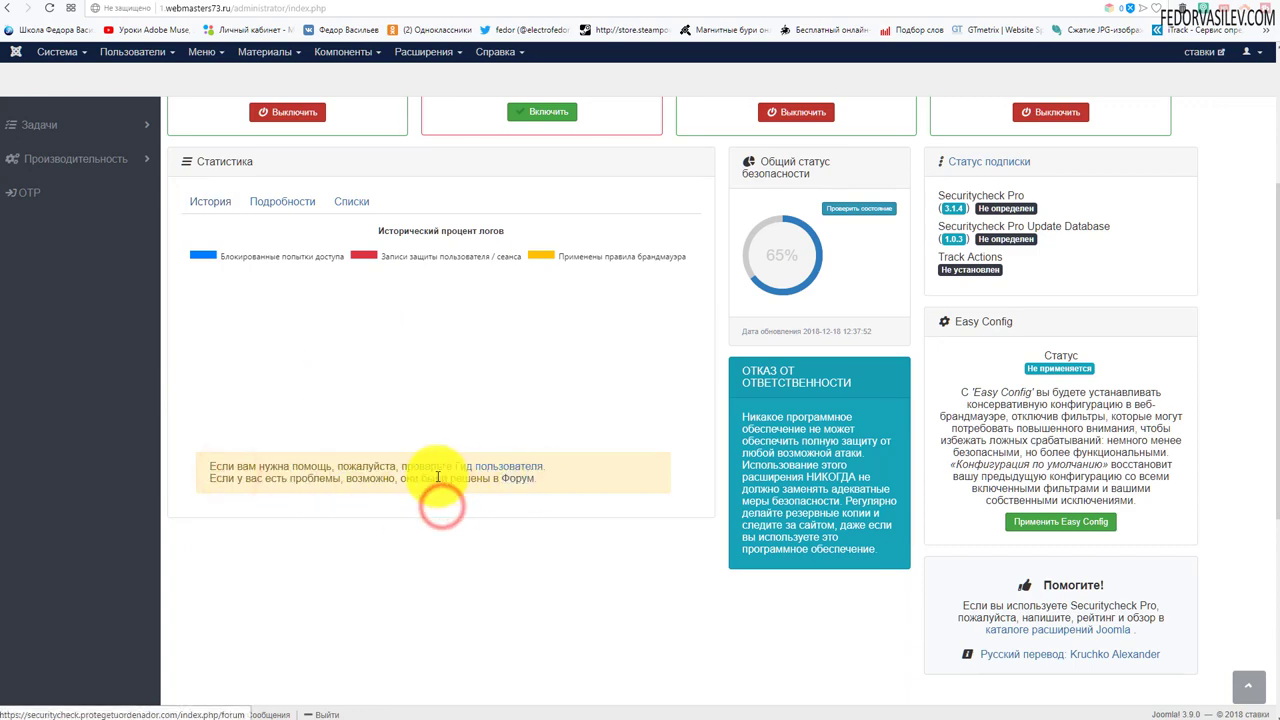
{"action": "scroll", "coordinate": [287, 448], "scroll_direction": "up", "scroll_amount": 3}
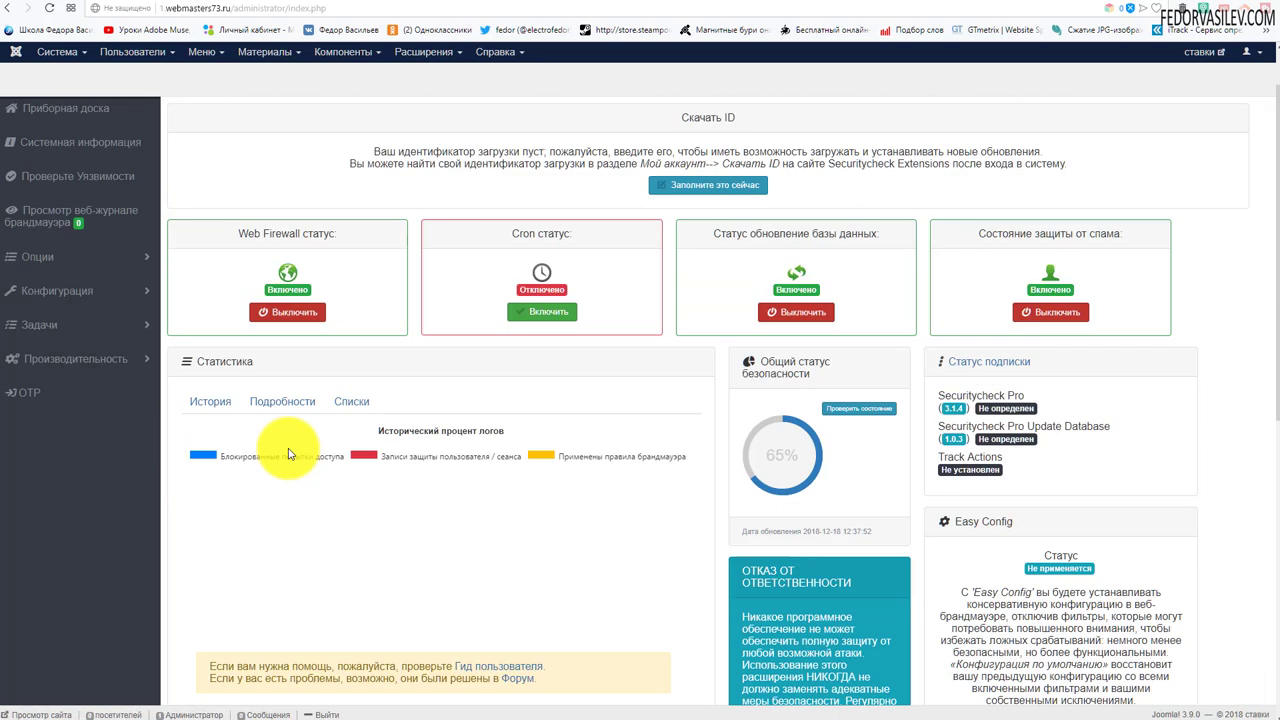
{"action": "scroll", "coordinate": [288, 453], "scroll_direction": "up", "scroll_amount": 1}
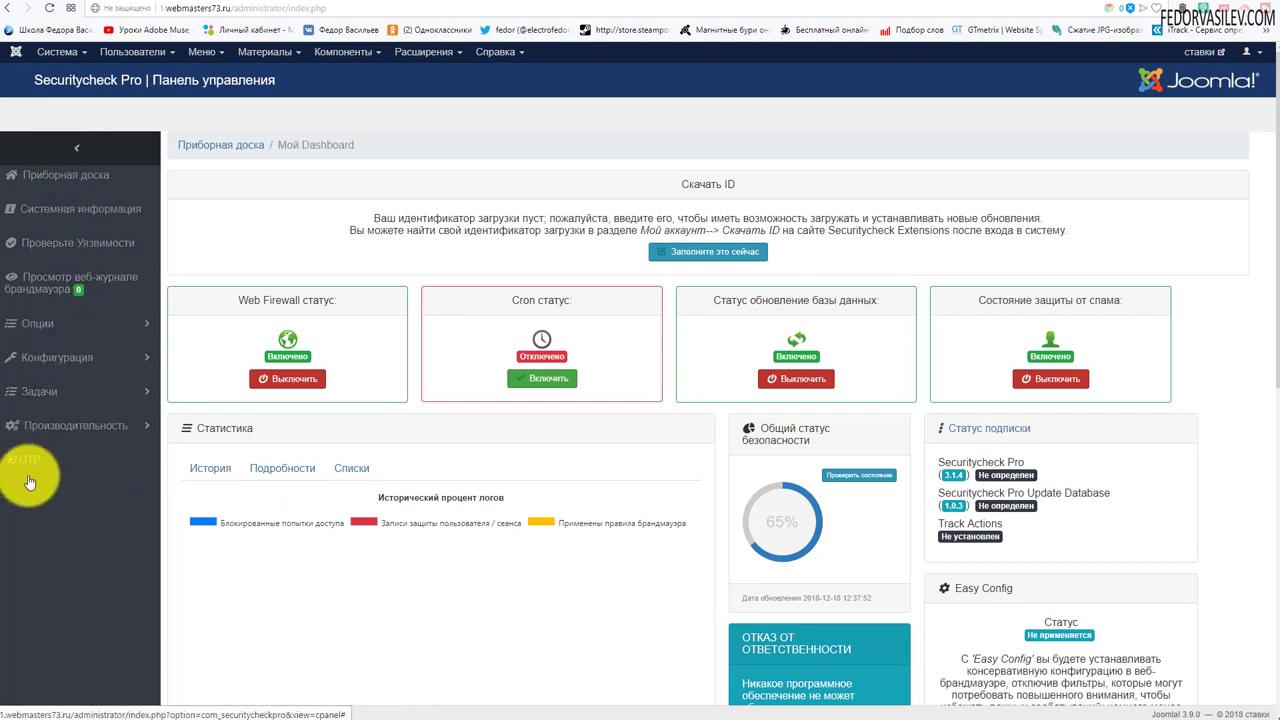
Collapse and restore the component's side navigation, and review the statistics history beside the overall security status
{"action": "left_click", "coordinate": [77, 147]}
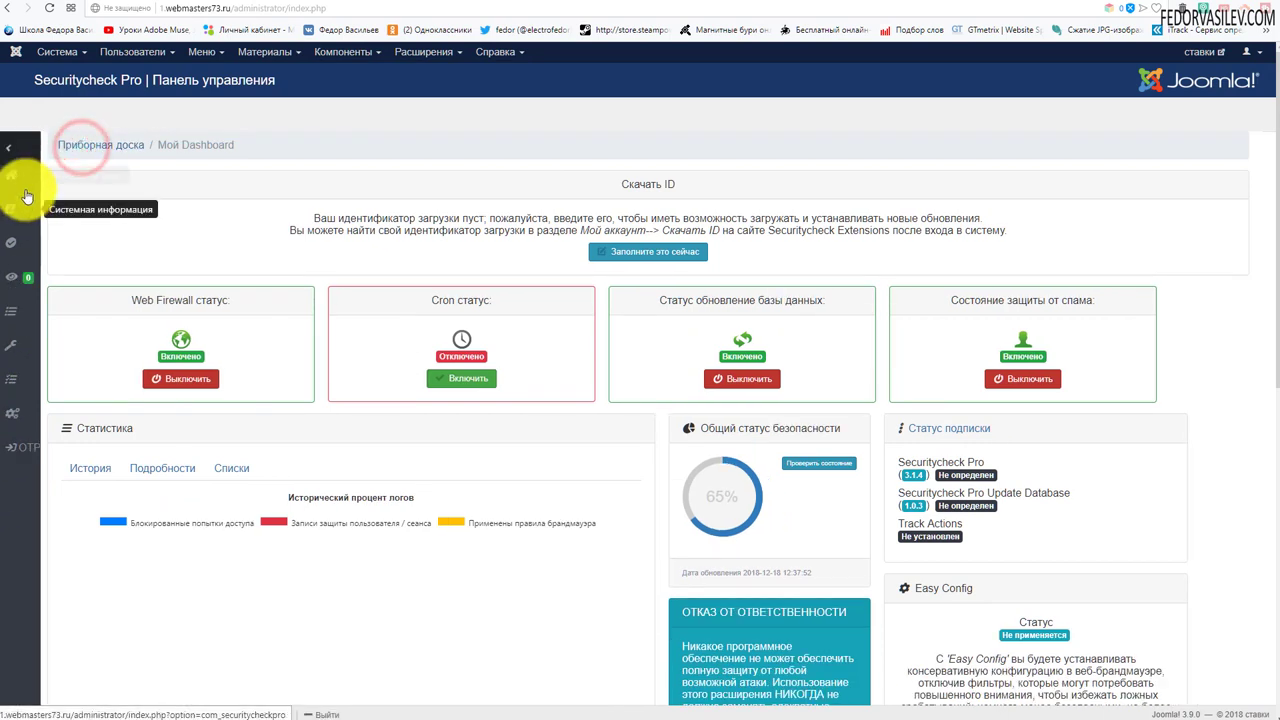
{"action": "left_click", "coordinate": [15, 149]}
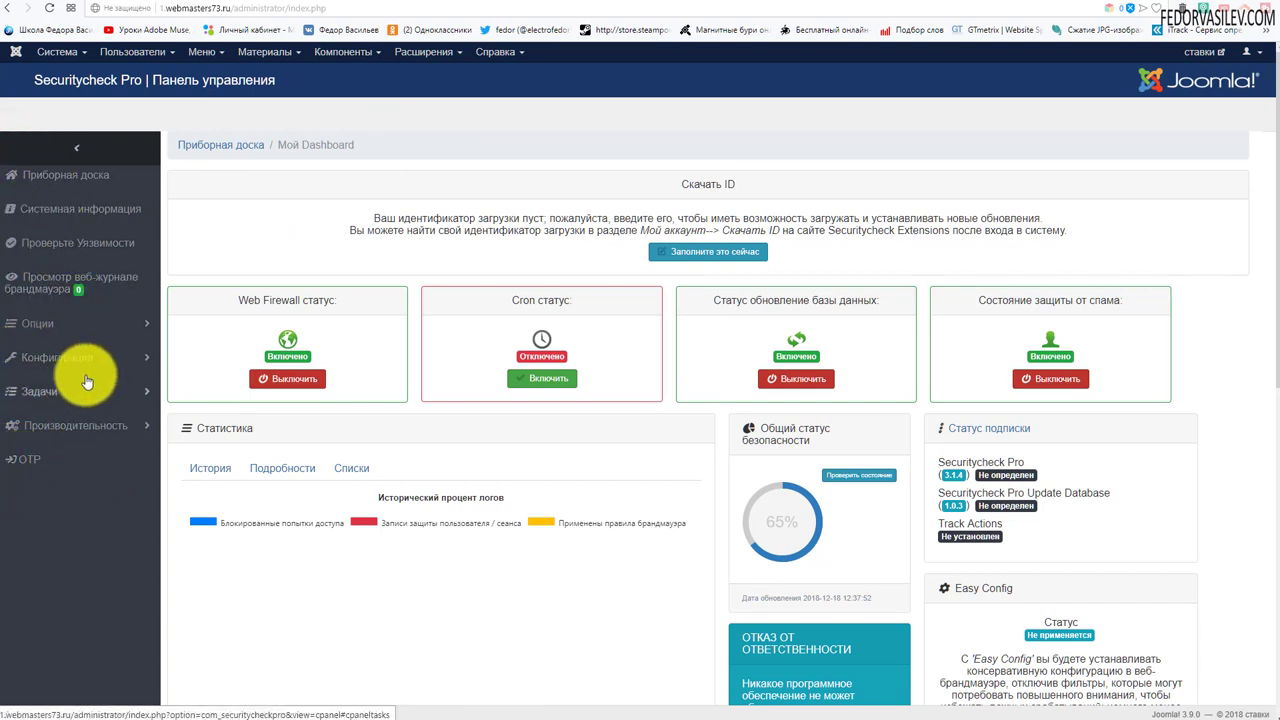
{"action": "left_click", "coordinate": [208, 468]}
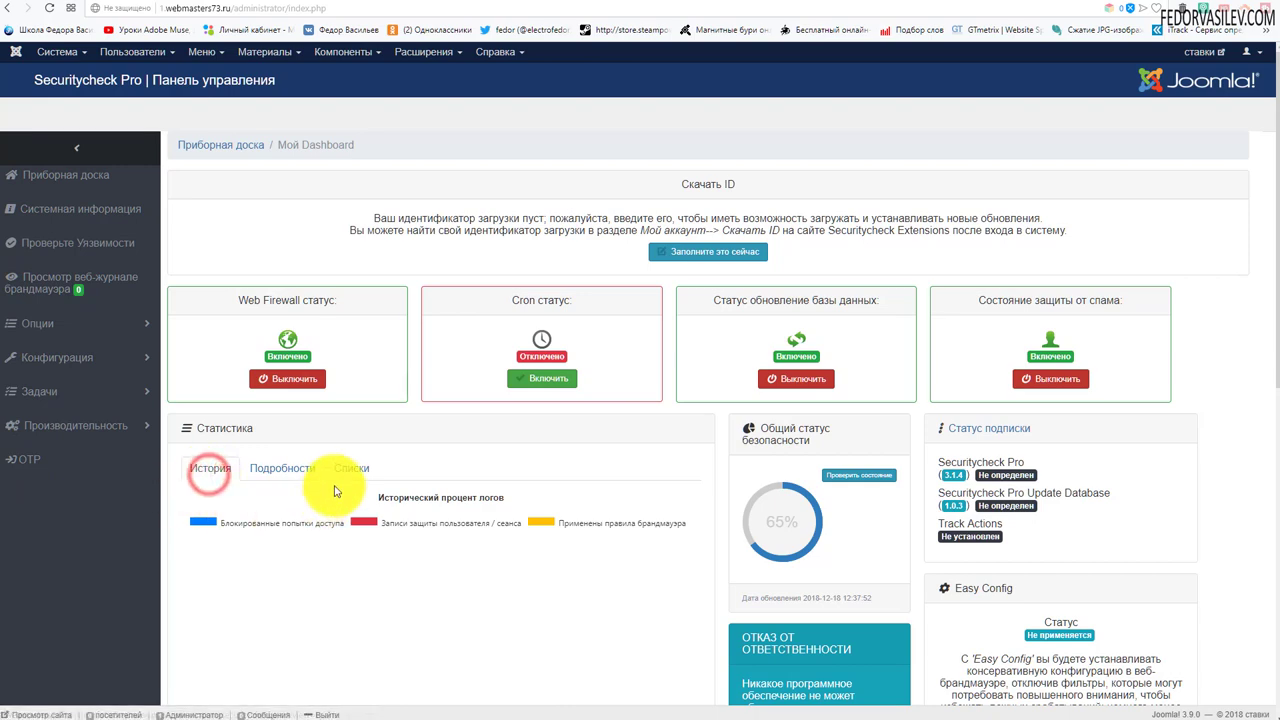
{"action": "scroll", "coordinate": [330, 480], "scroll_direction": "down", "scroll_amount": 1}
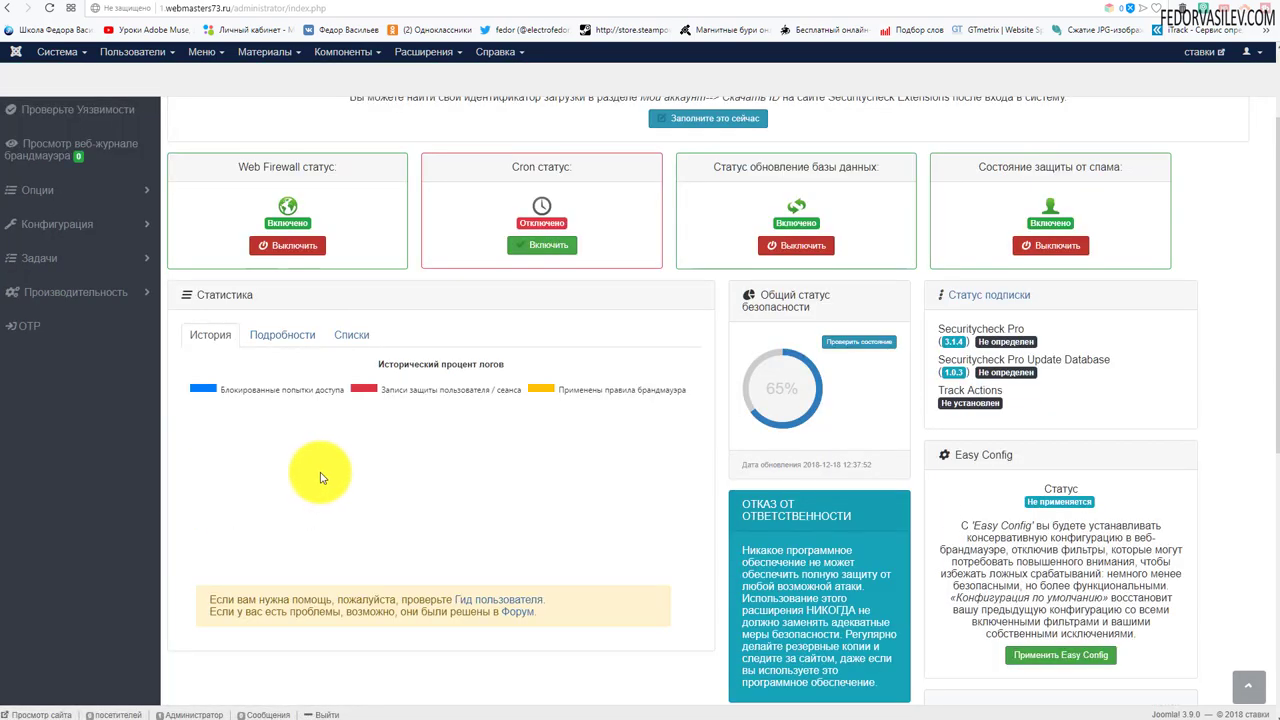
{"action": "scroll", "coordinate": [311, 476], "scroll_direction": "down", "scroll_amount": 1}
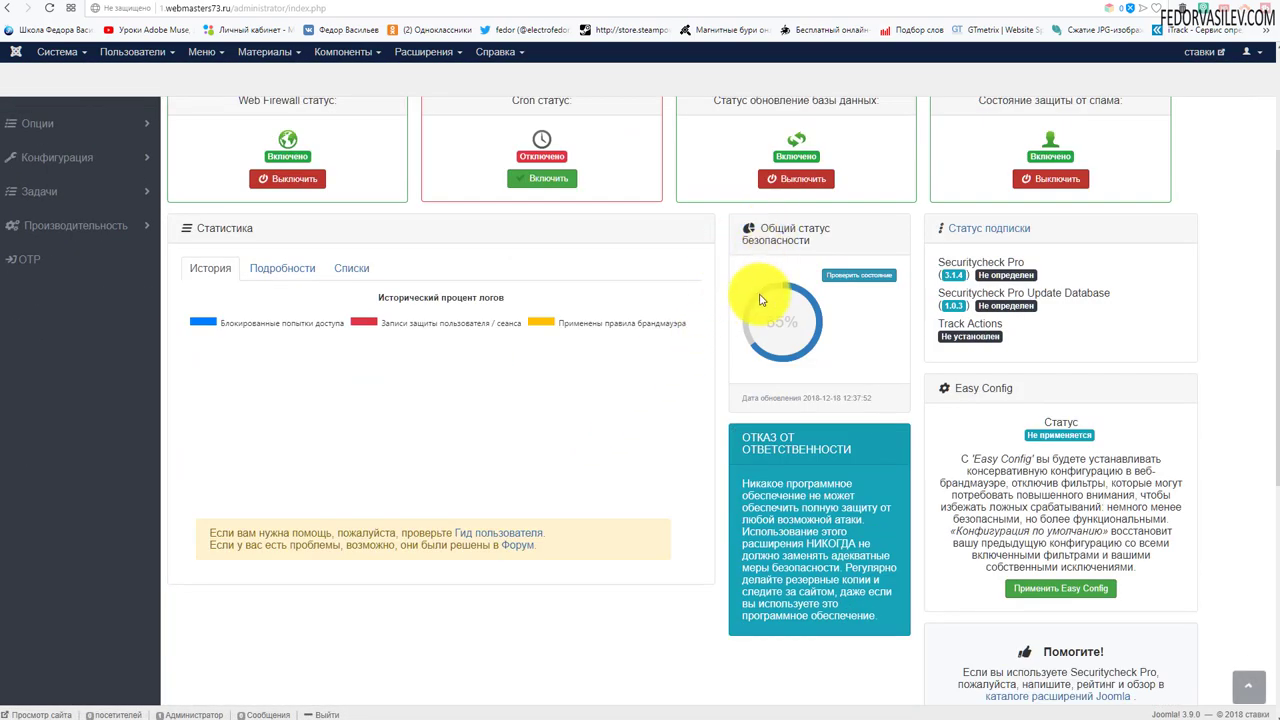
Open the overall security status check and look over the System Information page with its check blocks
{"action": "left_click", "coordinate": [853, 277]}
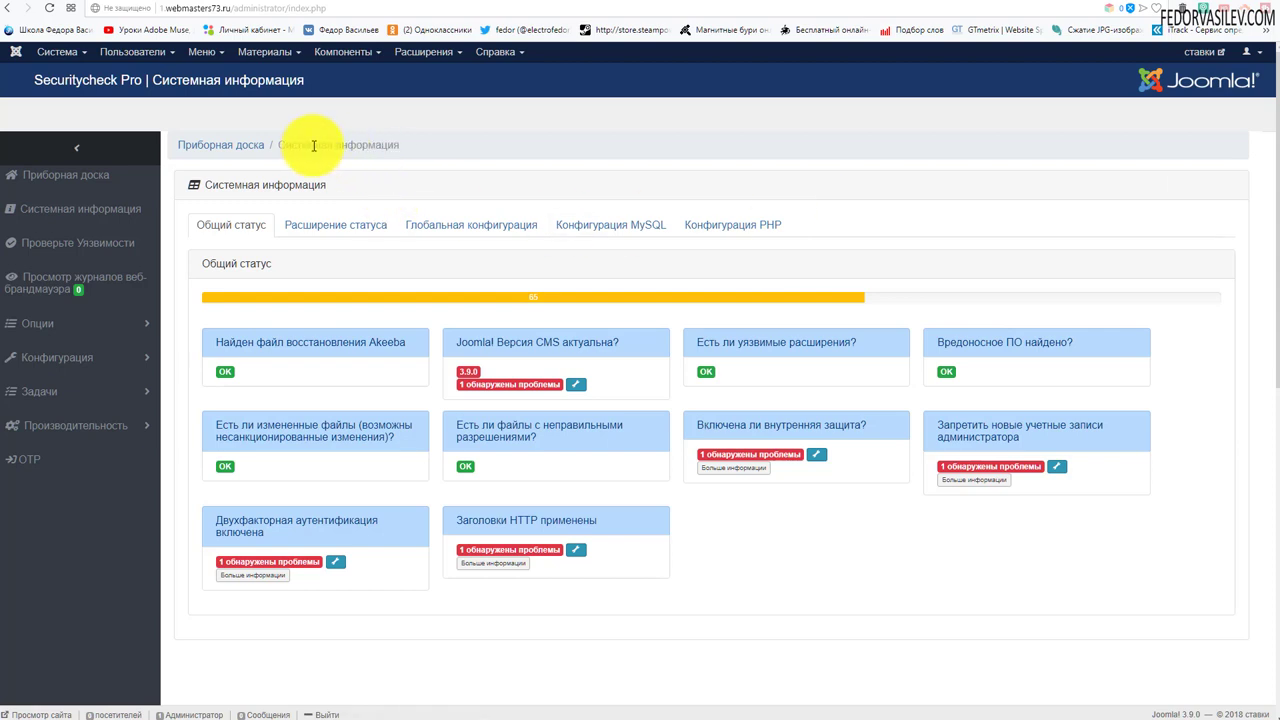
{"action": "left_click_drag", "start_coordinate": [402, 144], "coordinate": [303, 150]}
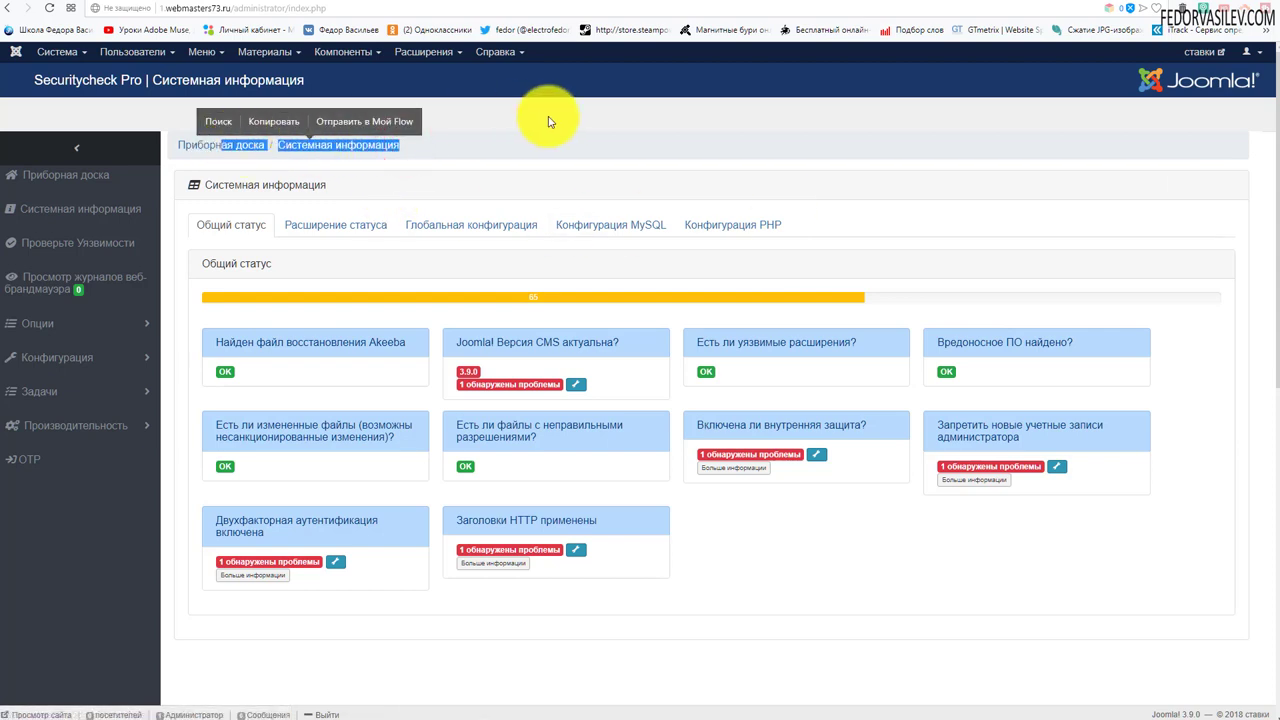
{"action": "left_click", "coordinate": [584, 121]}
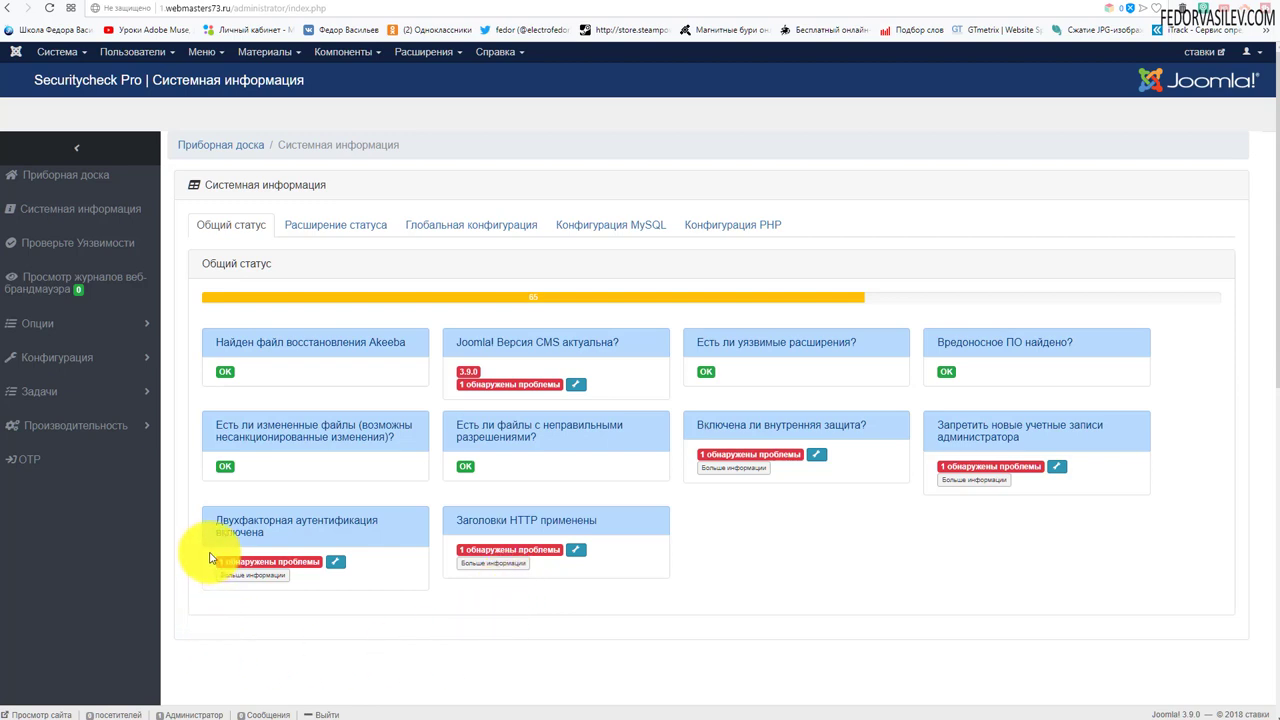
{"action": "left_click_drag", "start_coordinate": [300, 144], "coordinate": [471, 143]}
{"action": "left_click", "coordinate": [466, 139]}
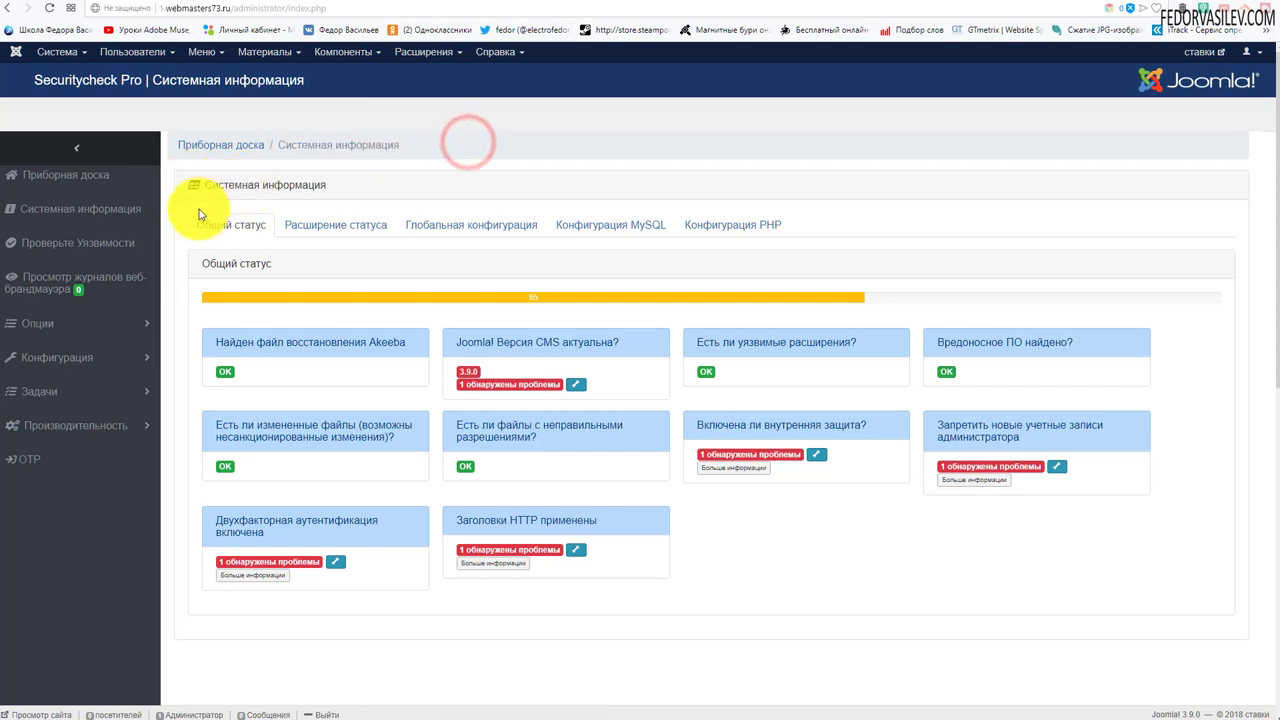
Expand and collapse the Options, Configuration and Tasks groups in the component's navigation to view their entries
{"action": "left_click", "coordinate": [147, 330]}
{"action": "left_click", "coordinate": [147, 330]}
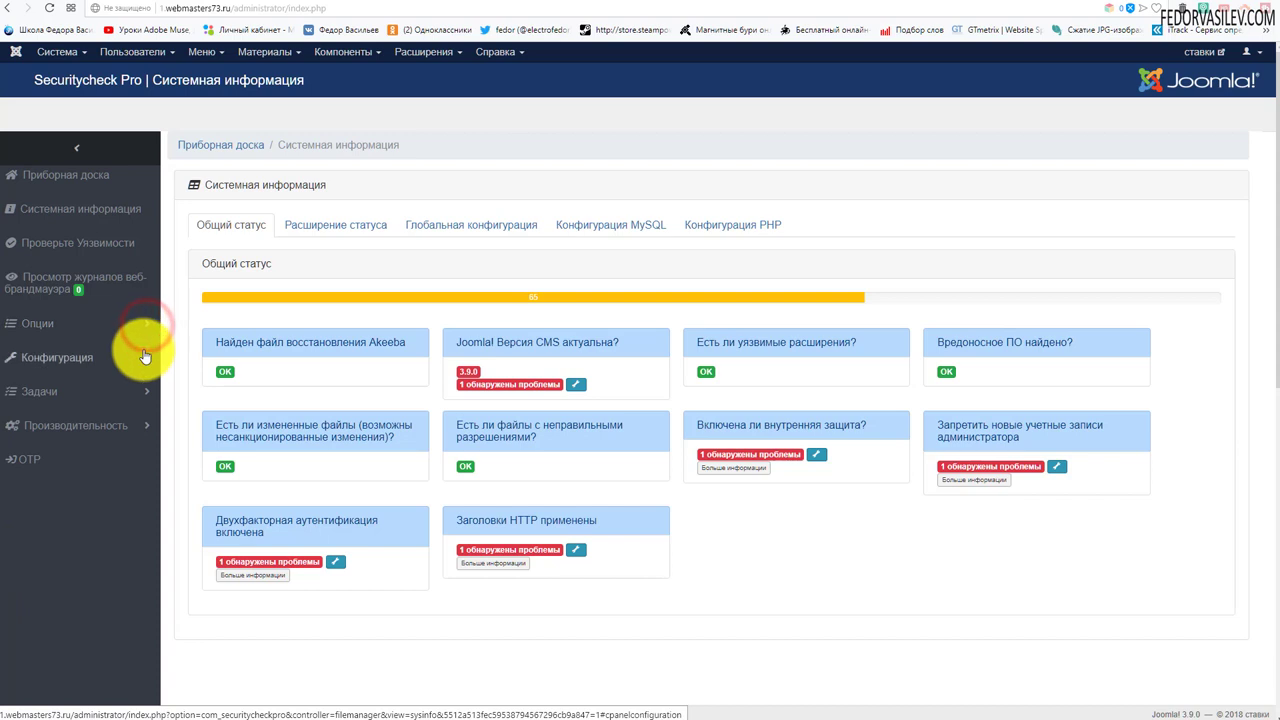
{"action": "left_click", "coordinate": [148, 355]}
{"action": "left_click", "coordinate": [148, 355]}
{"action": "left_click", "coordinate": [146, 390]}
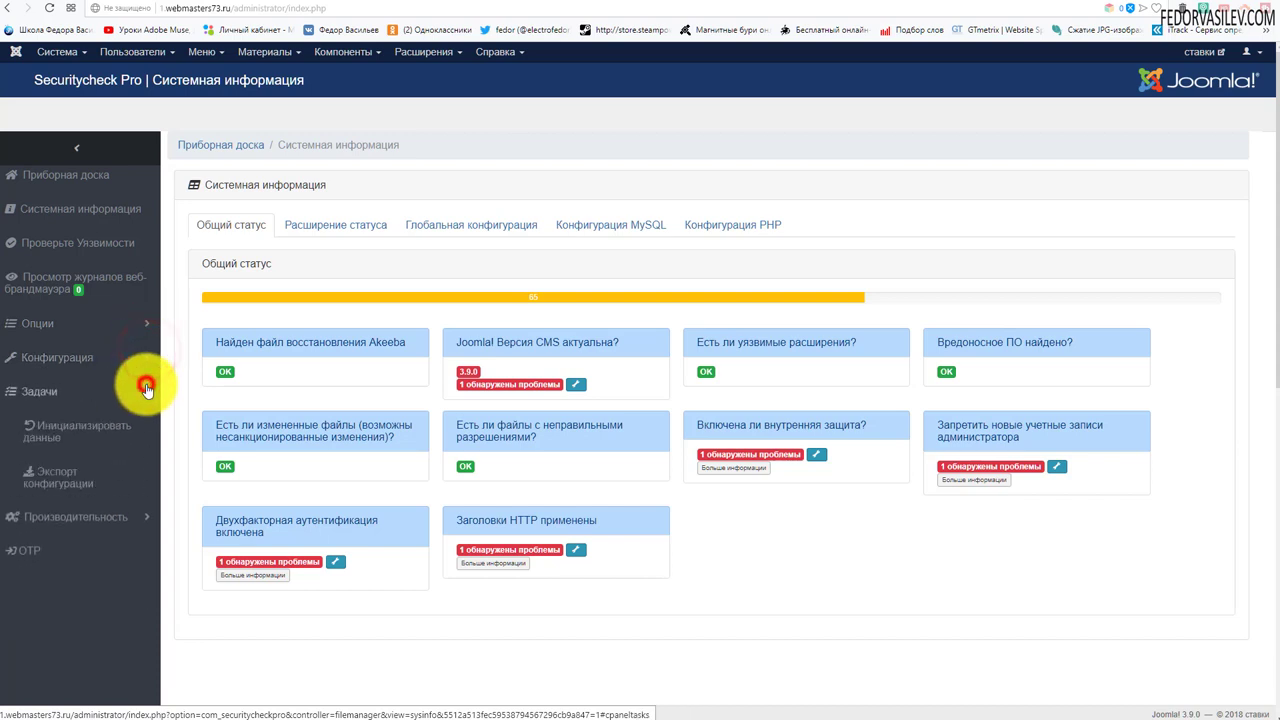
{"action": "left_click", "coordinate": [146, 390]}
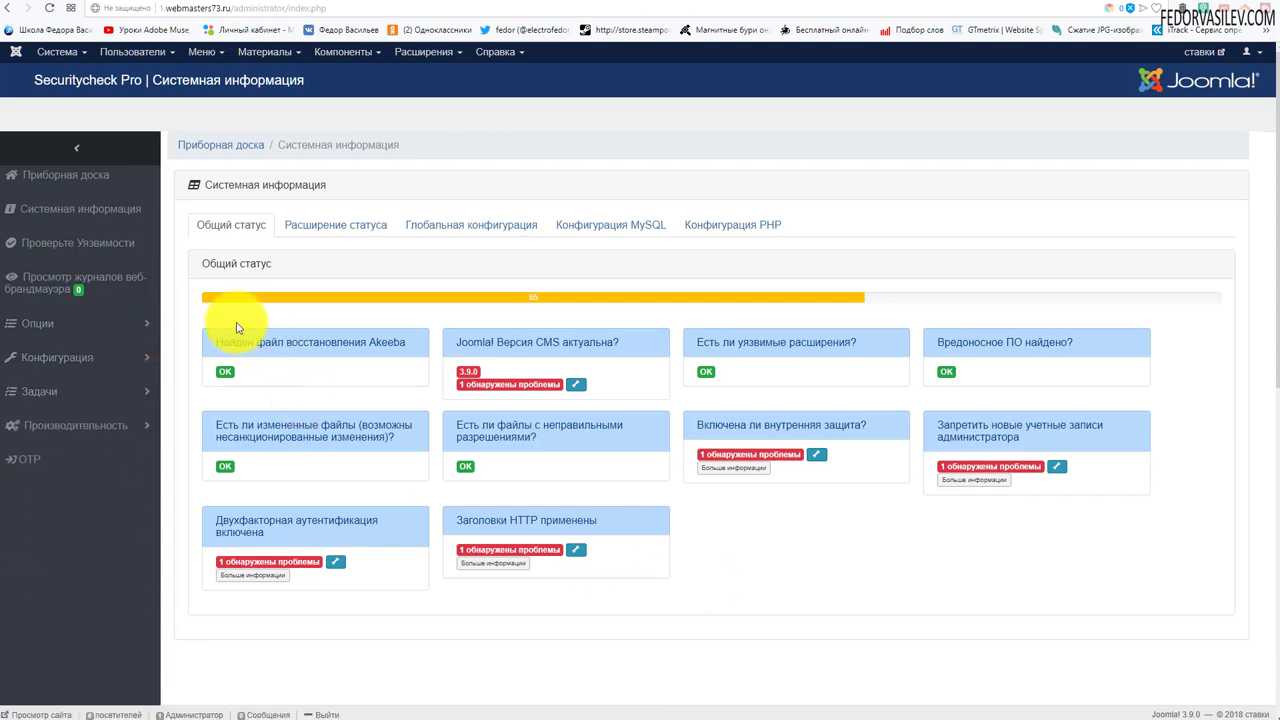
Examine the overall status bar and check blocks, and highlight the installed Joomla version in the page footer
{"action": "right_click", "coordinate": [522, 297]}
{"action": "left_click", "coordinate": [717, 271]}
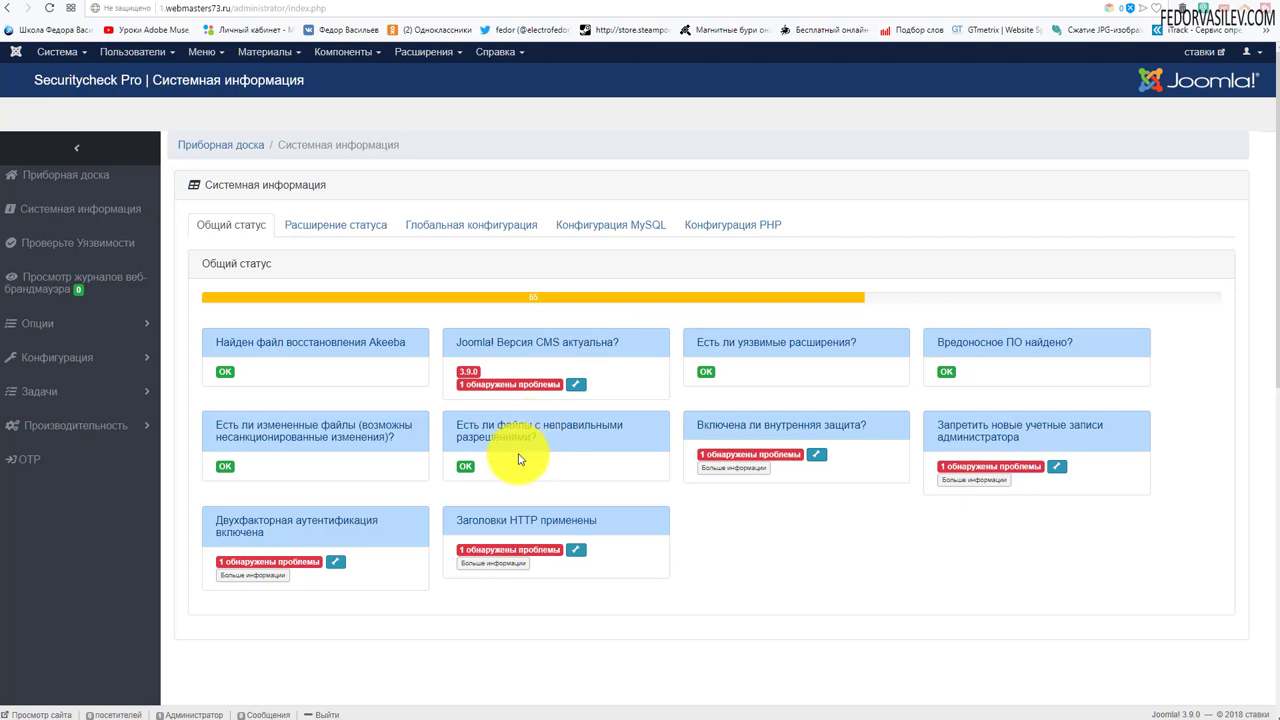
{"action": "scroll", "coordinate": [505, 445], "scroll_direction": "down", "scroll_amount": 3}
{"action": "scroll", "coordinate": [500, 445], "scroll_direction": "up", "scroll_amount": 3}
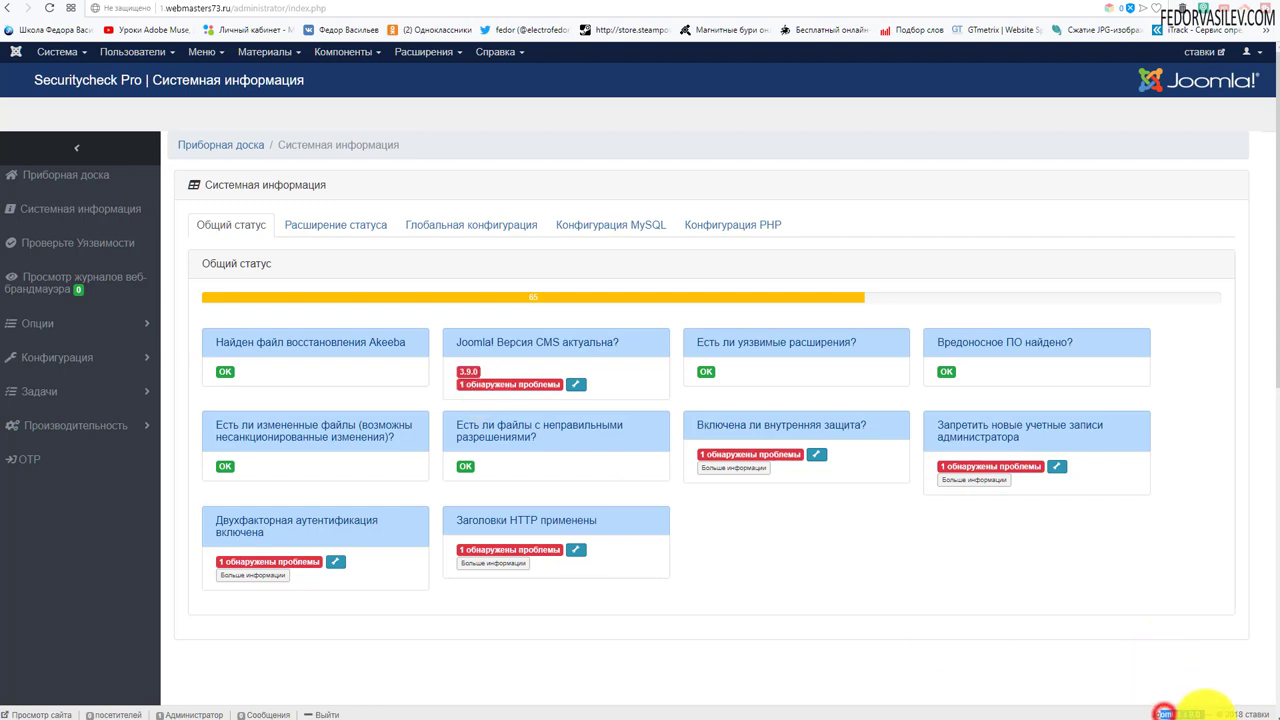
{"action": "left_click_drag", "start_coordinate": [1194, 712], "coordinate": [1203, 712]}
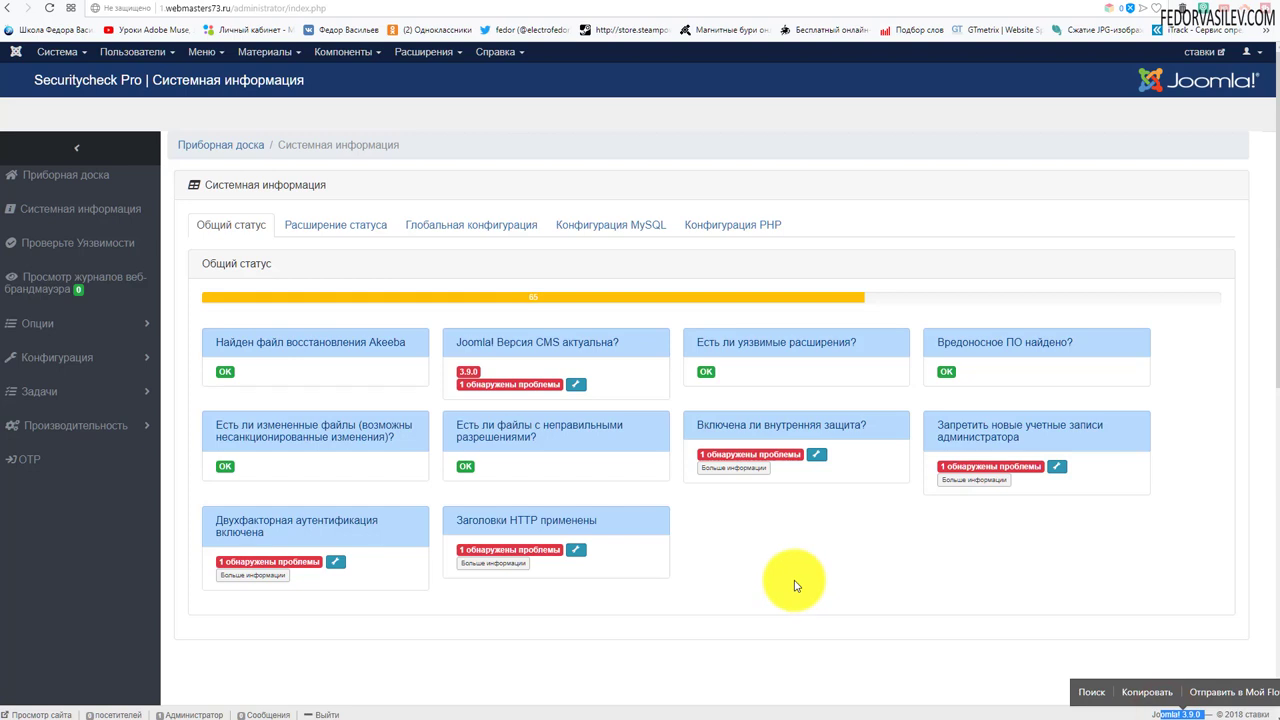
{"action": "left_click", "coordinate": [749, 566]}
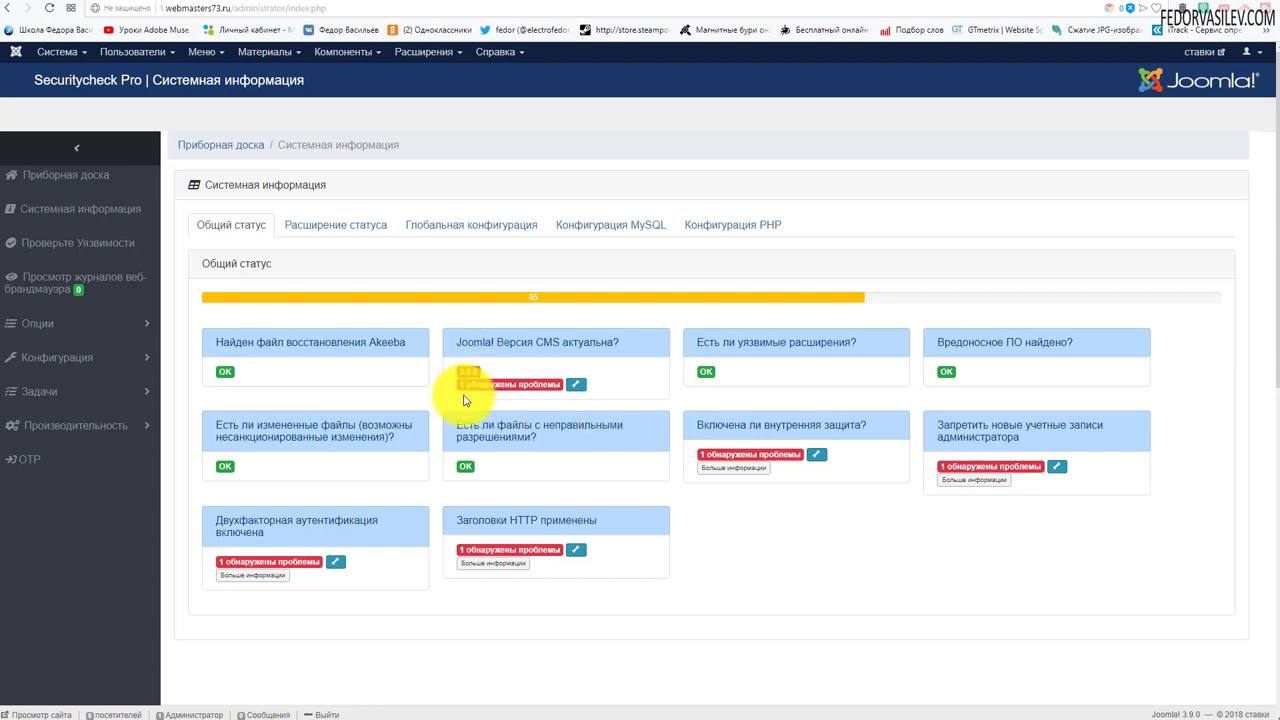
Open the fix for the outdated Joomla version check and install the Joomla 3.9.1 update
{"action": "left_click", "coordinate": [577, 386]}
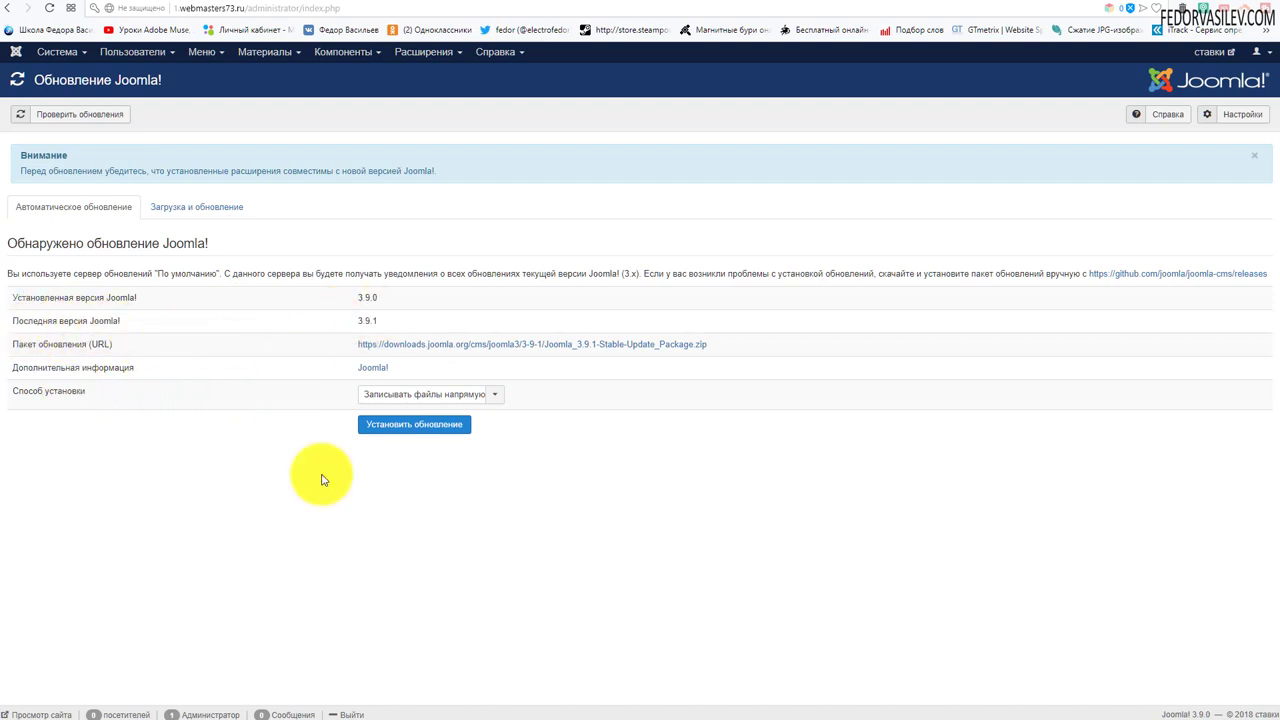
{"action": "left_click", "coordinate": [402, 426]}
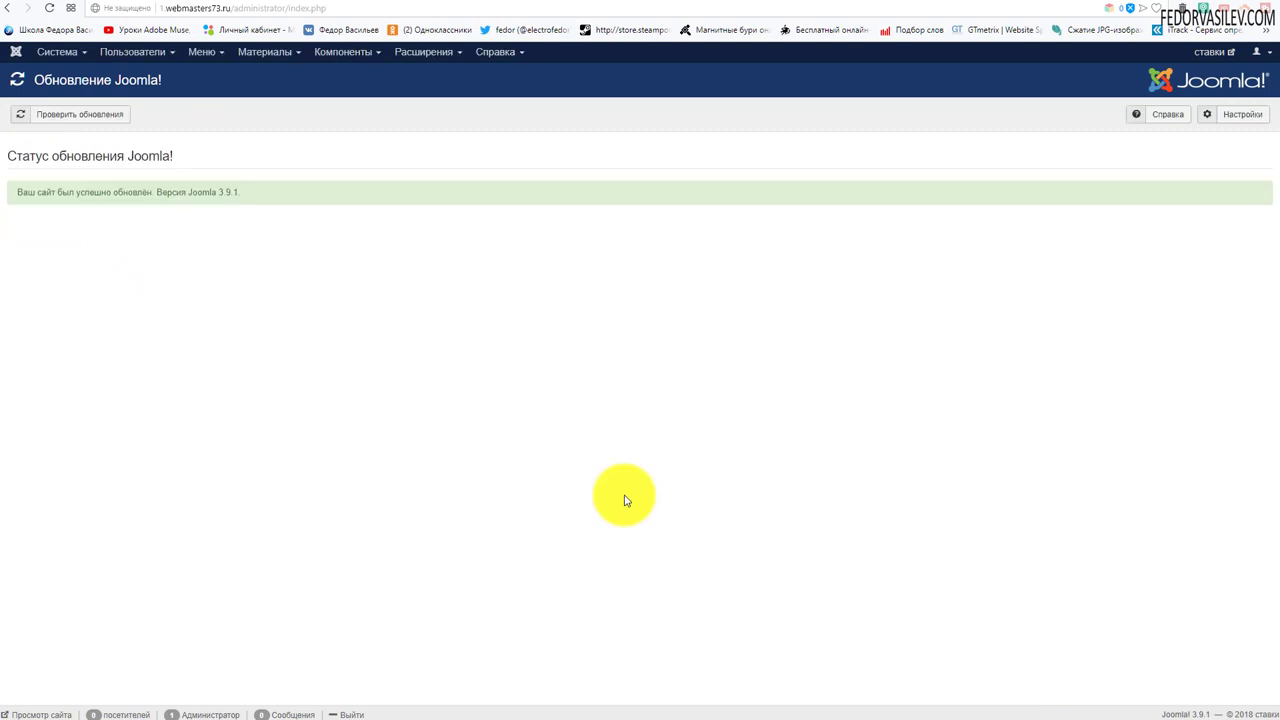
Reopen Securitycheck Pro's overall status check, read the explanation of why internal protection matters and close it
{"action": "left_click", "coordinate": [340, 58]}
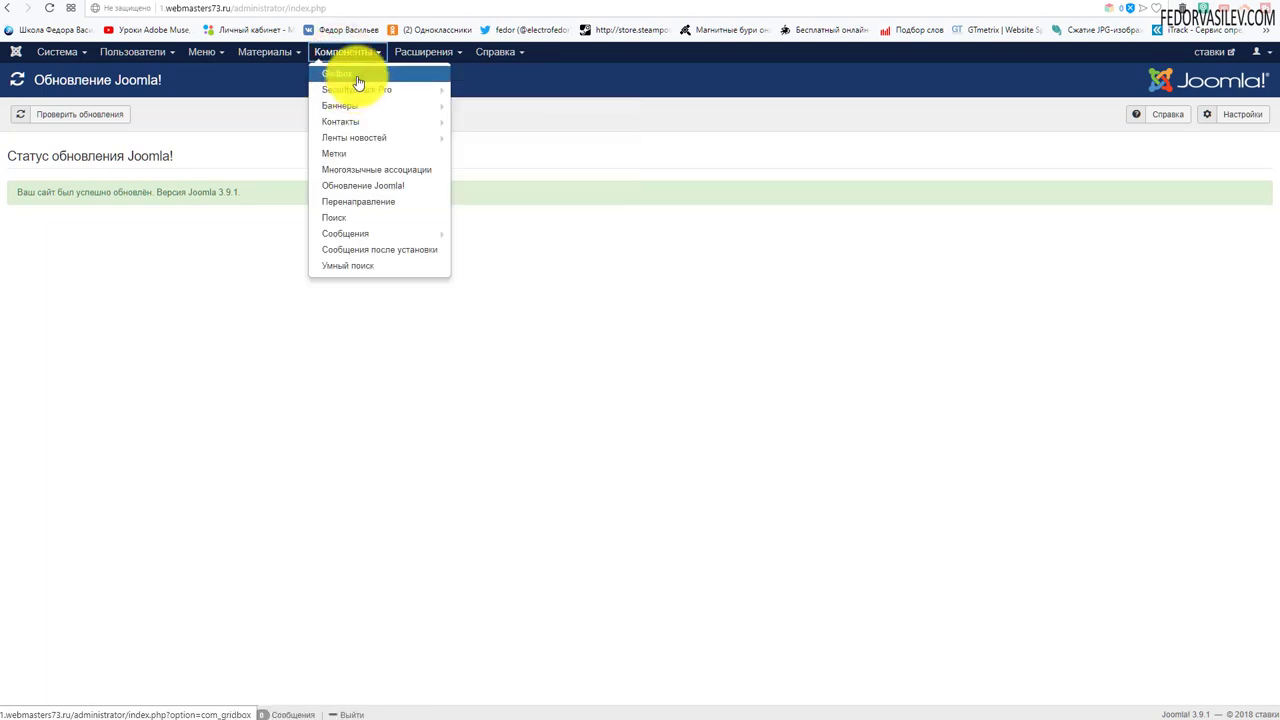
{"action": "left_click", "coordinate": [357, 89]}
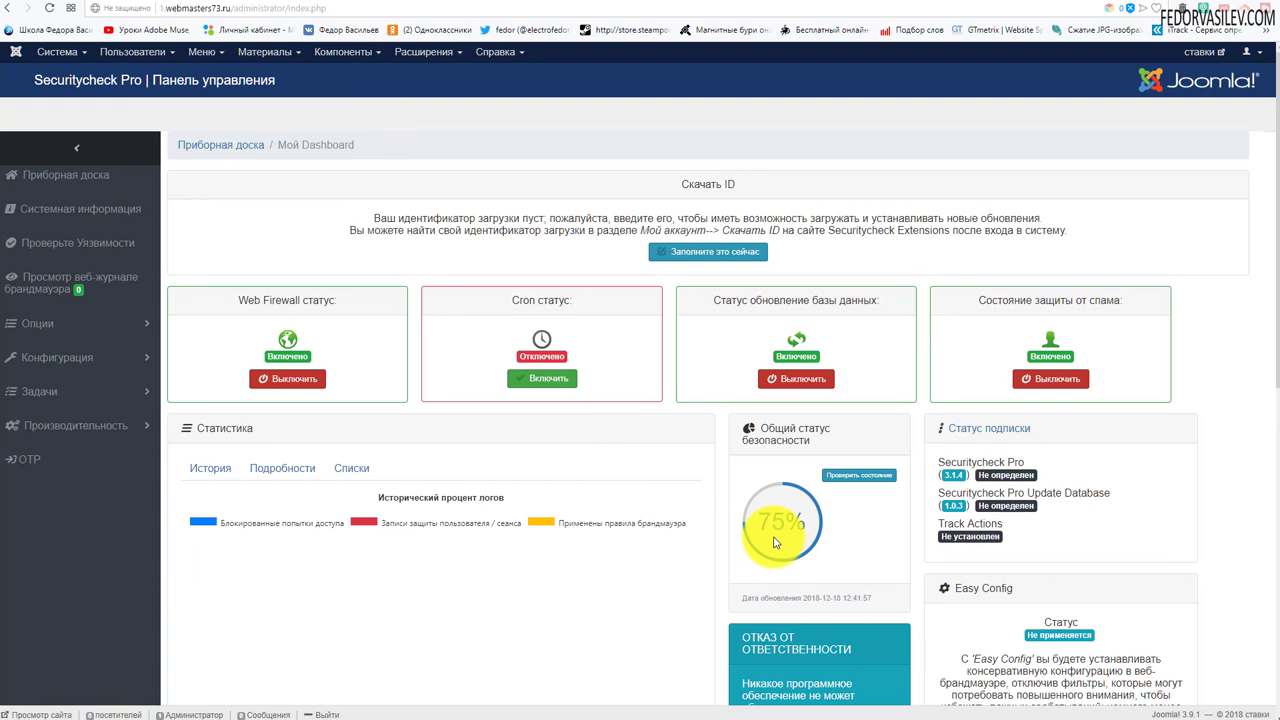
{"action": "left_click", "coordinate": [831, 476]}
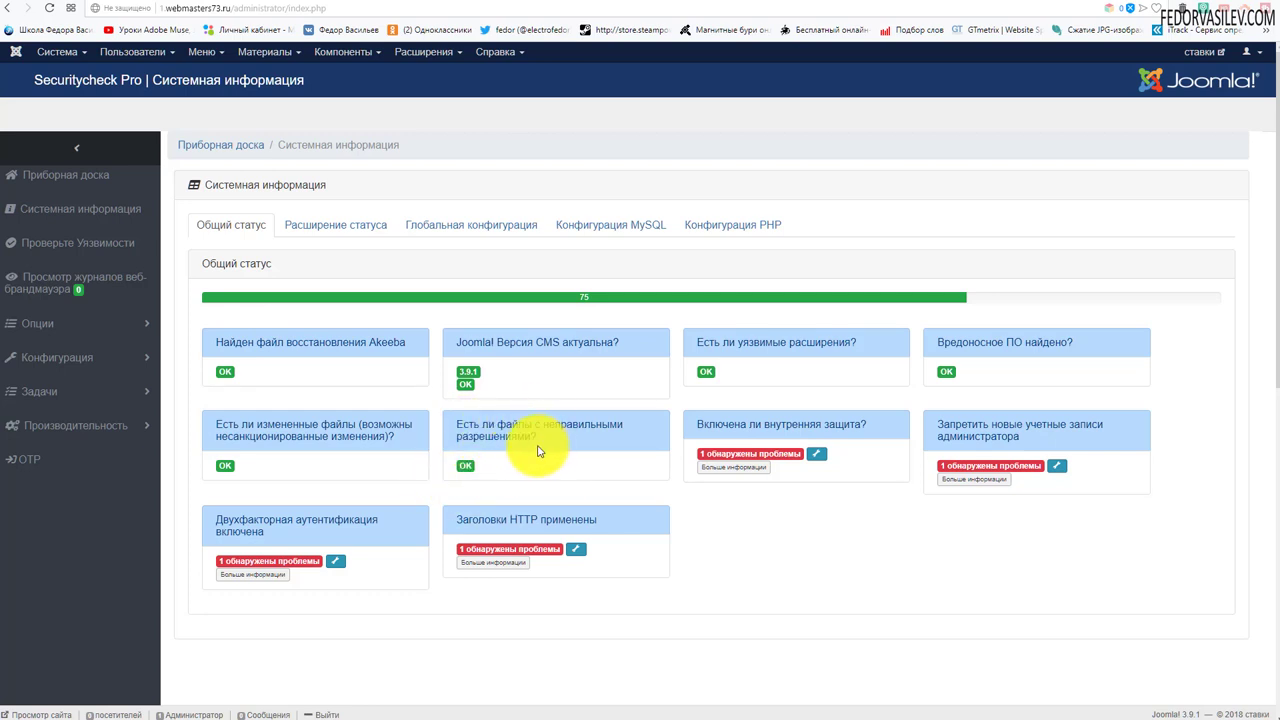
{"action": "left_click", "coordinate": [726, 476]}
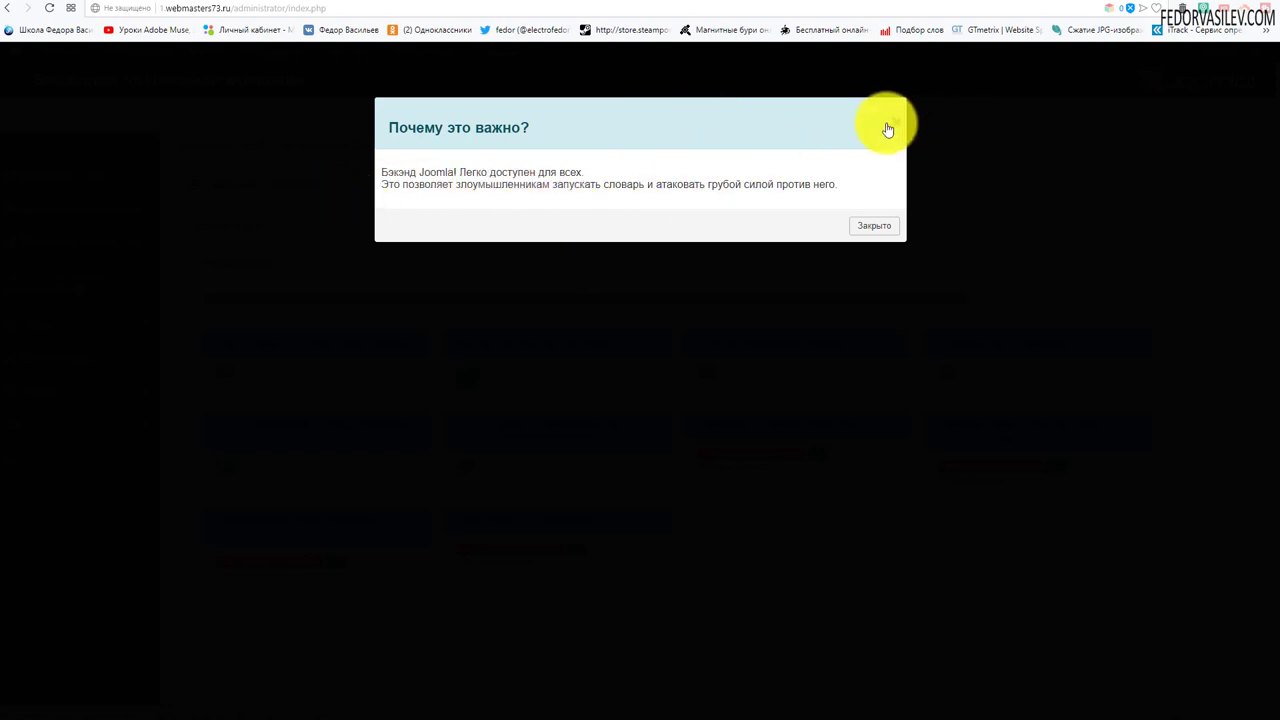
{"action": "left_click", "coordinate": [876, 225]}
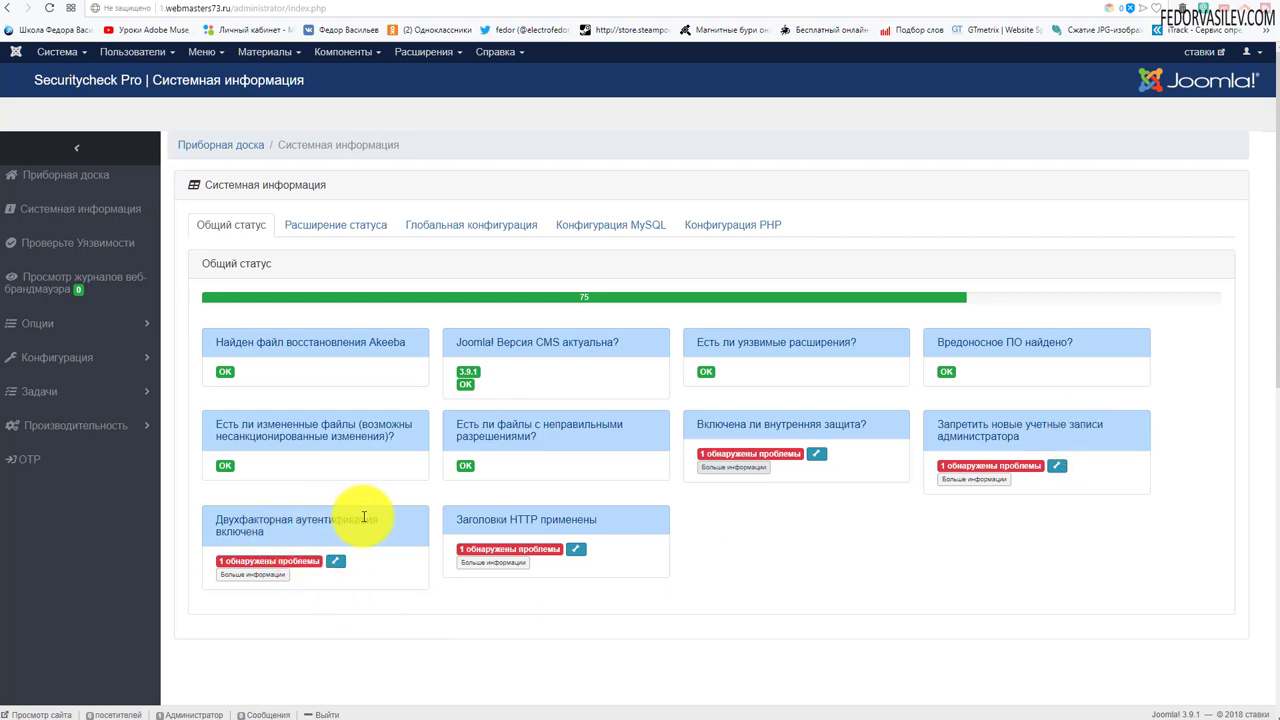
Open the fix for the two-factor authentication problem and look over the plugin list it leads to
{"action": "left_click", "coordinate": [338, 563]}
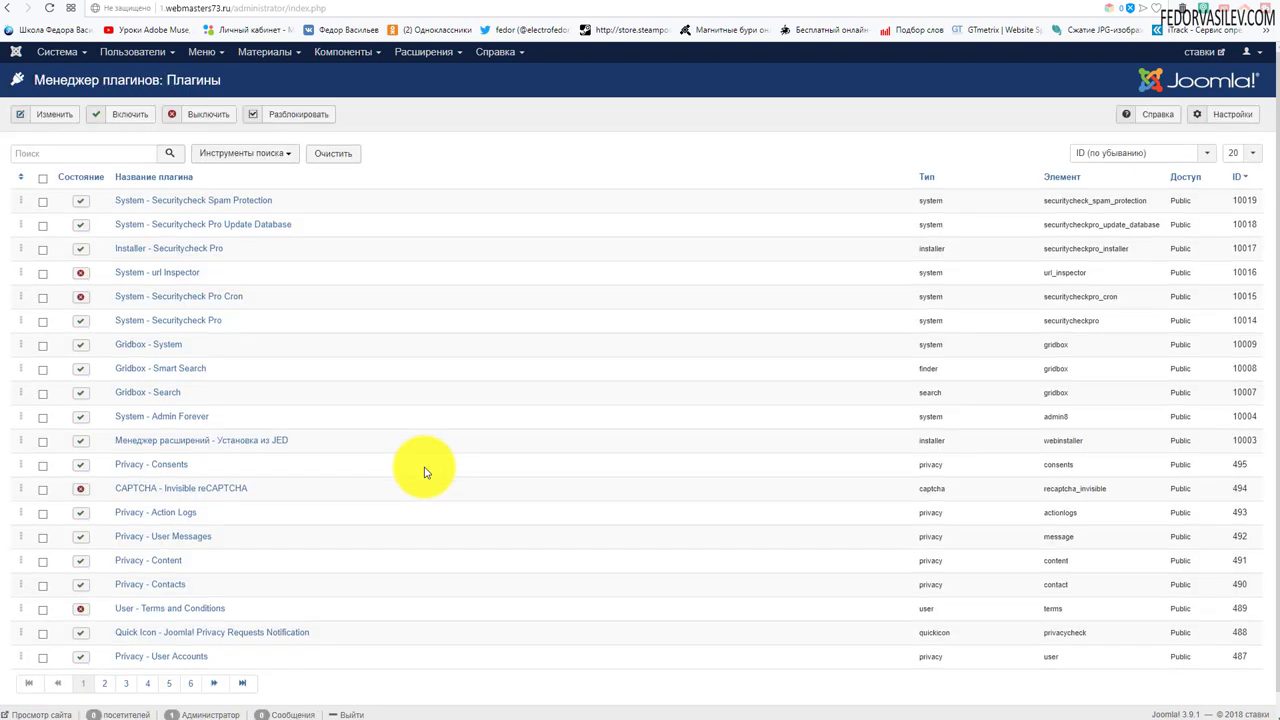
{"action": "scroll", "coordinate": [424, 472], "scroll_direction": "down", "scroll_amount": 1}
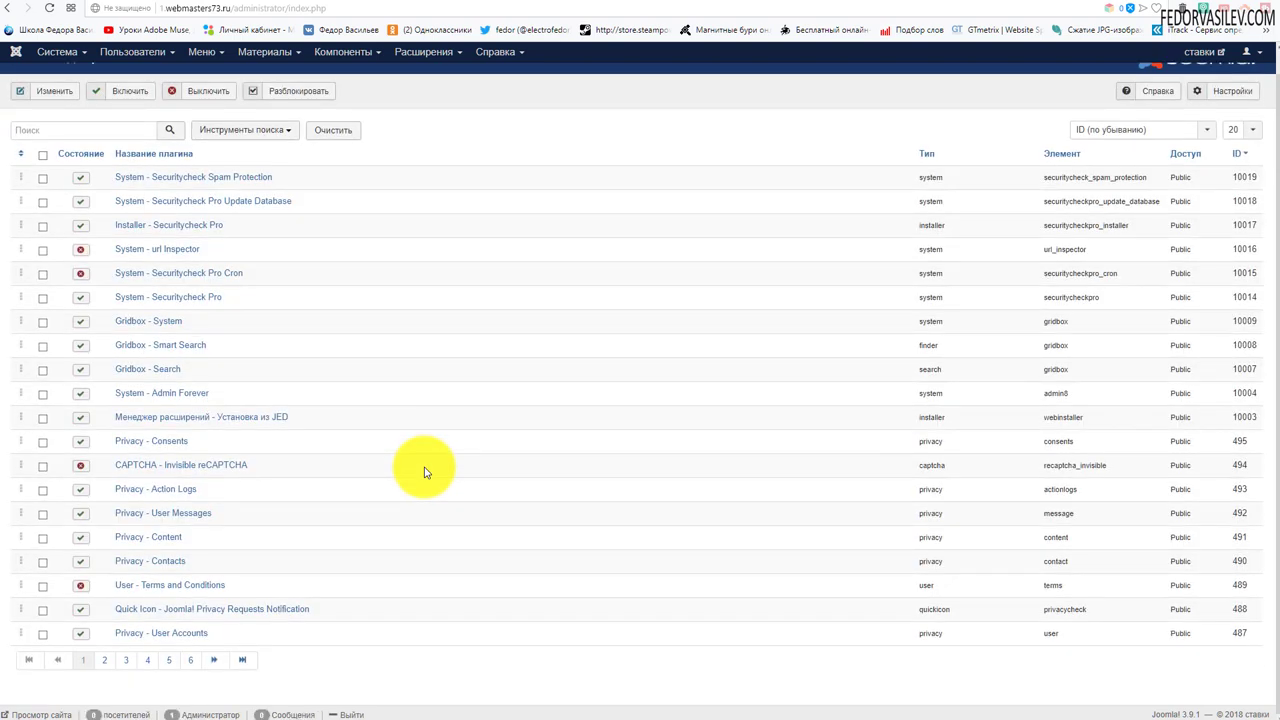
{"action": "scroll", "coordinate": [245, 320], "scroll_direction": "up", "scroll_amount": 1}
Filter the plugin list by the enabled state (Включено) and browse its later pages for the two-factor authentication plugins
{"action": "left_click", "coordinate": [210, 154]}
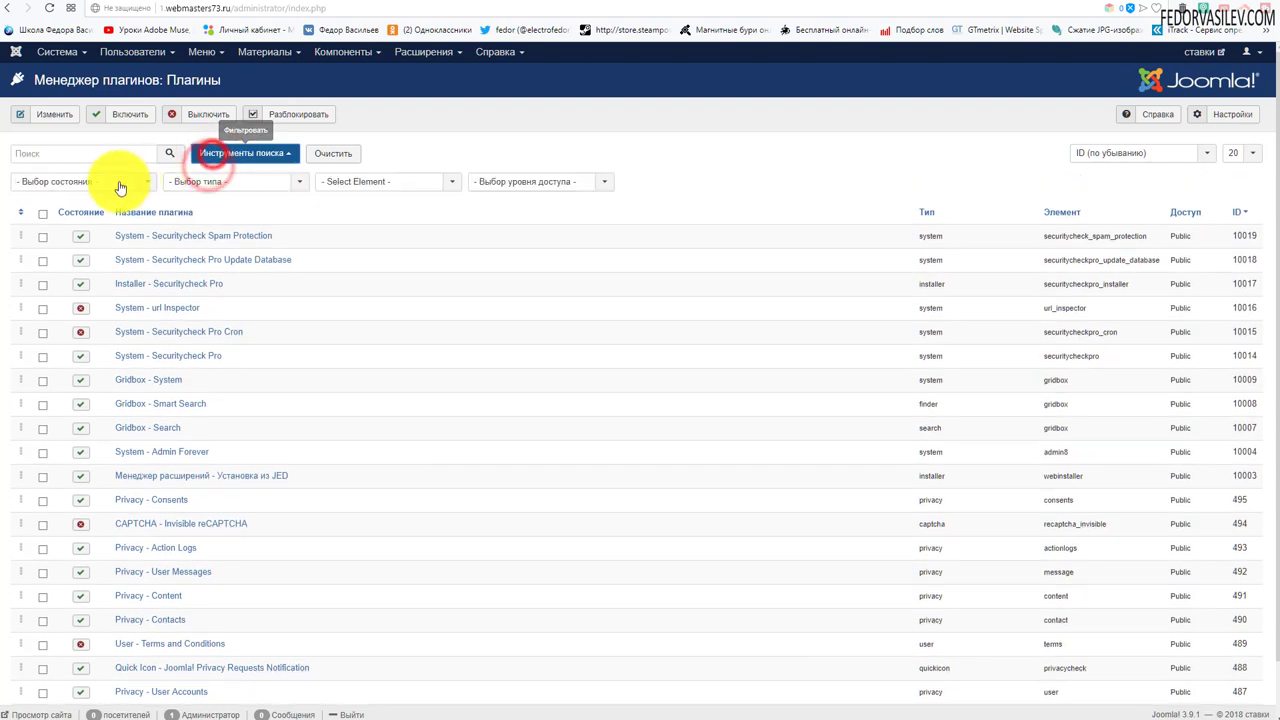
{"action": "left_click", "coordinate": [115, 182]}
{"action": "left_click", "coordinate": [62, 228]}
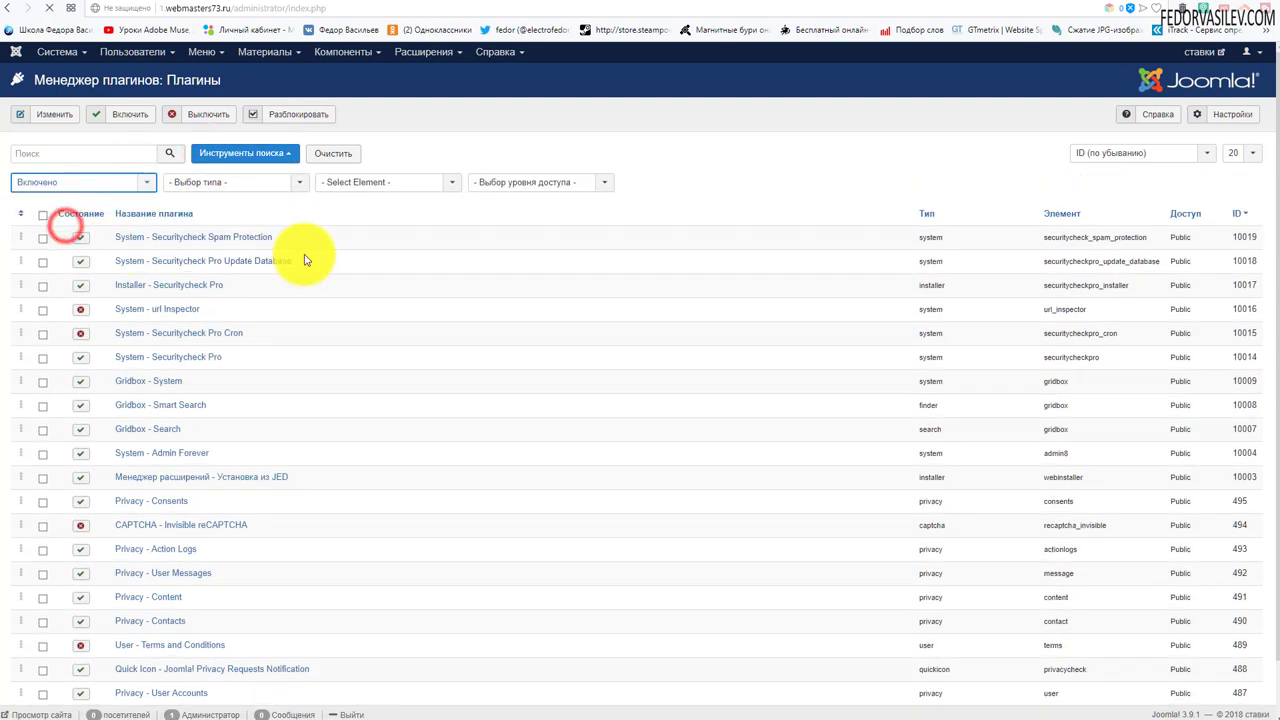
{"action": "scroll", "coordinate": [330, 450], "scroll_direction": "down", "scroll_amount": 1}
{"action": "left_click", "coordinate": [169, 657]}
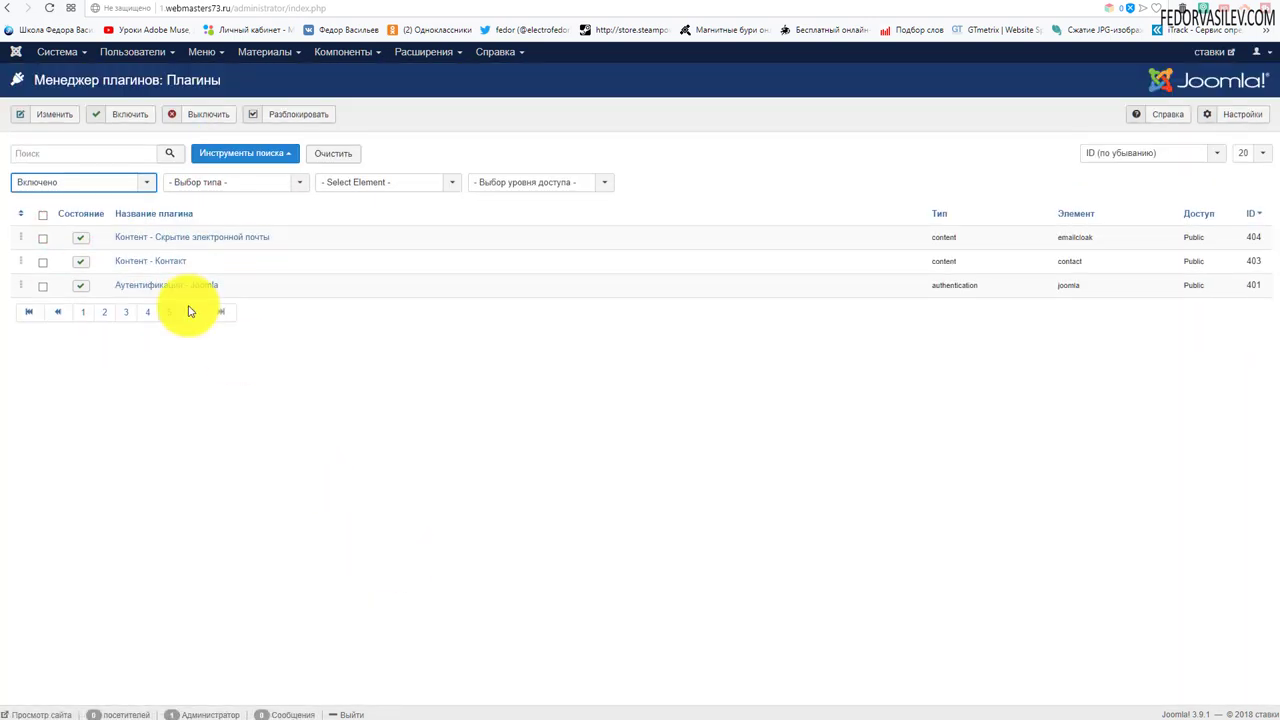
{"action": "left_click", "coordinate": [147, 312]}
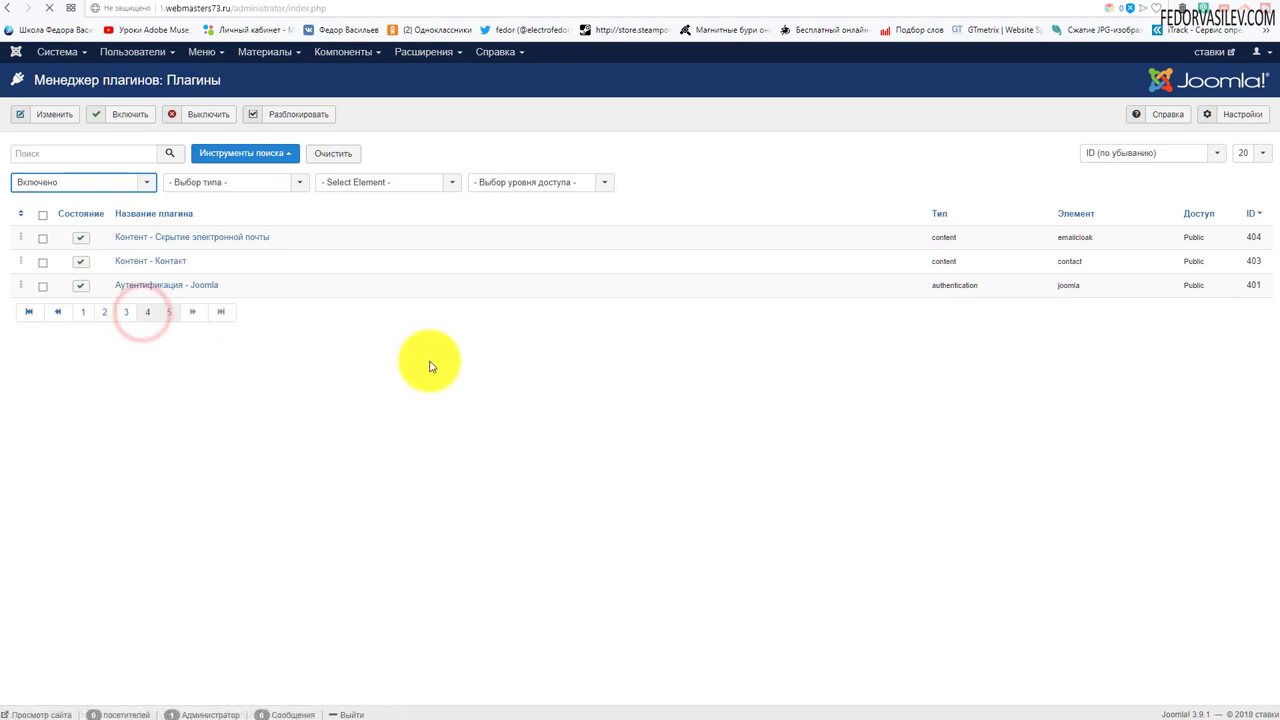
{"action": "scroll", "coordinate": [430, 366], "scroll_direction": "down", "scroll_amount": 1}
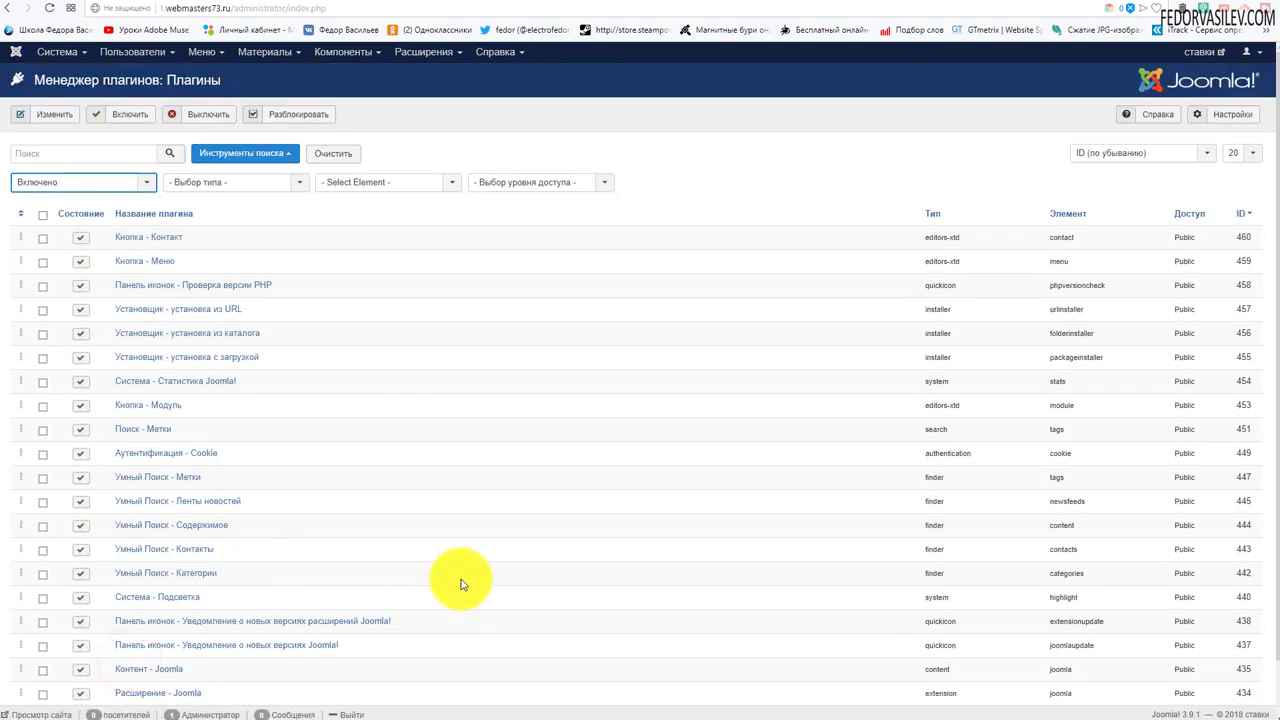
Clear the current plugin filter and list only the plugins with the disabled state (Отключено)
{"action": "left_click", "coordinate": [80, 182]}
{"action": "left_click", "coordinate": [80, 200]}
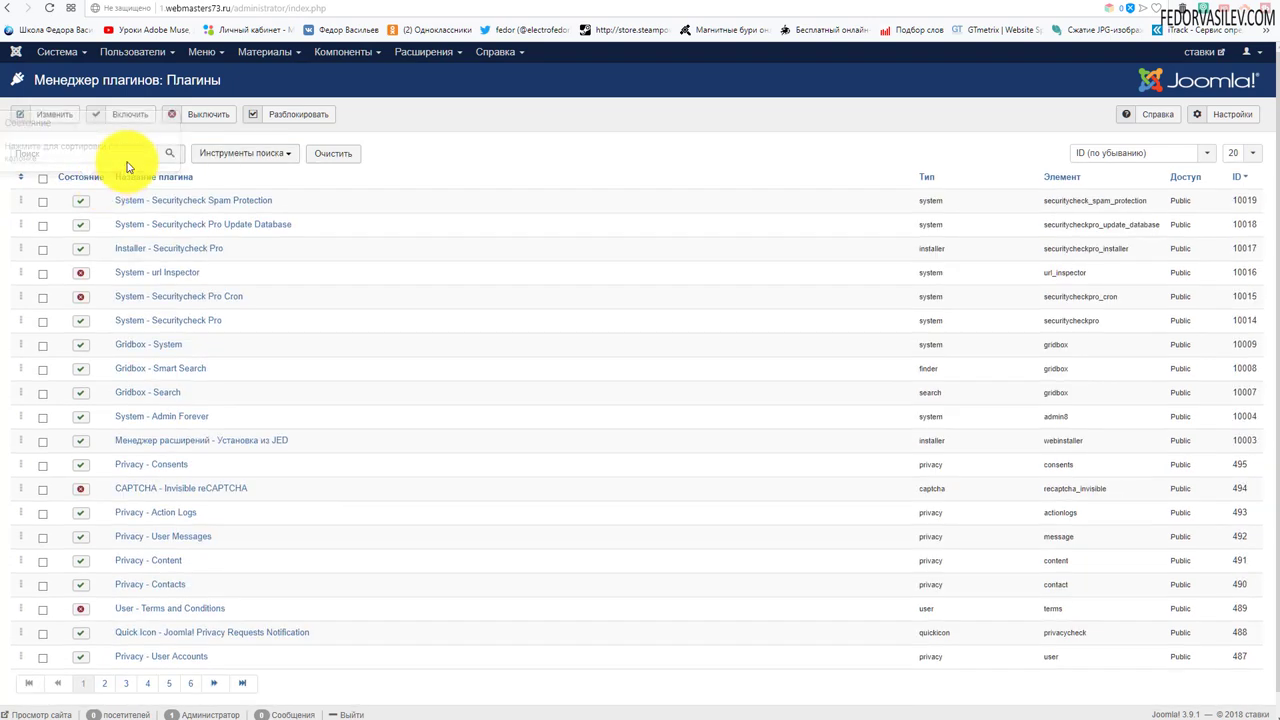
{"action": "left_click", "coordinate": [134, 158]}
{"action": "scroll", "coordinate": [414, 372], "scroll_direction": "down", "scroll_amount": 1}
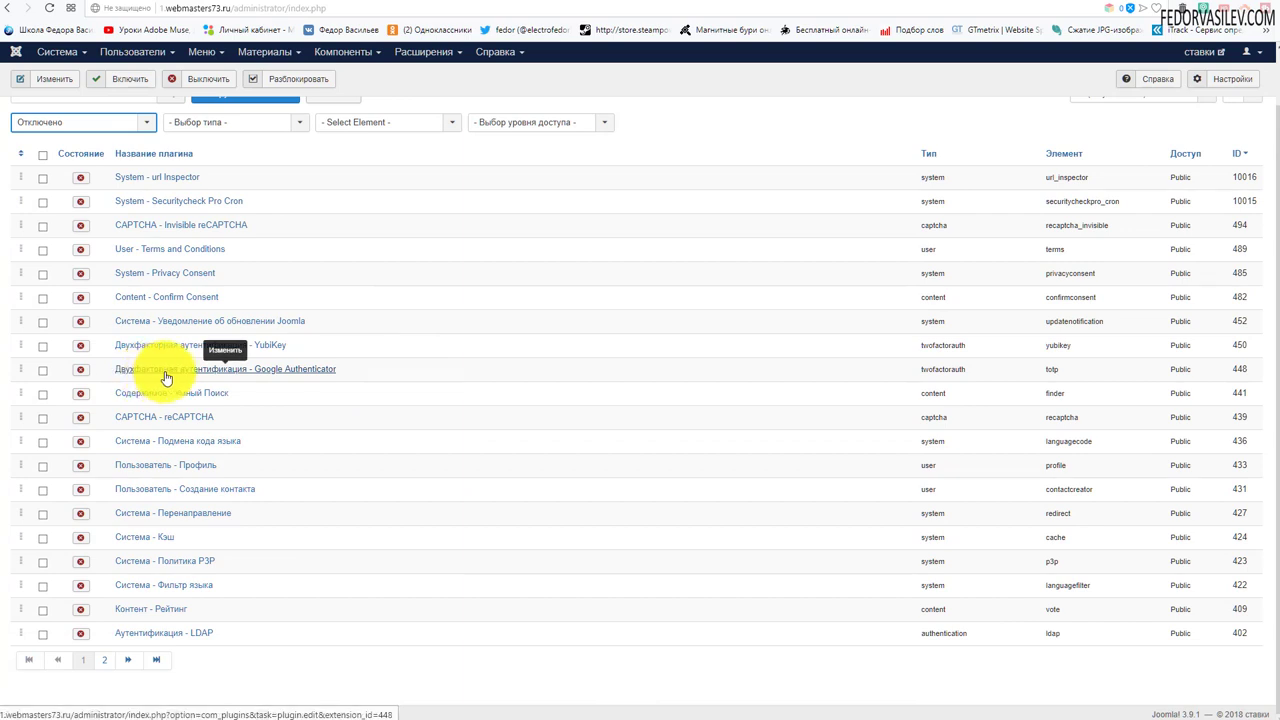
Open the Google Authenticator two-factor authentication plugin, read its full description and return to its main settings
{"action": "left_click", "coordinate": [252, 370]}
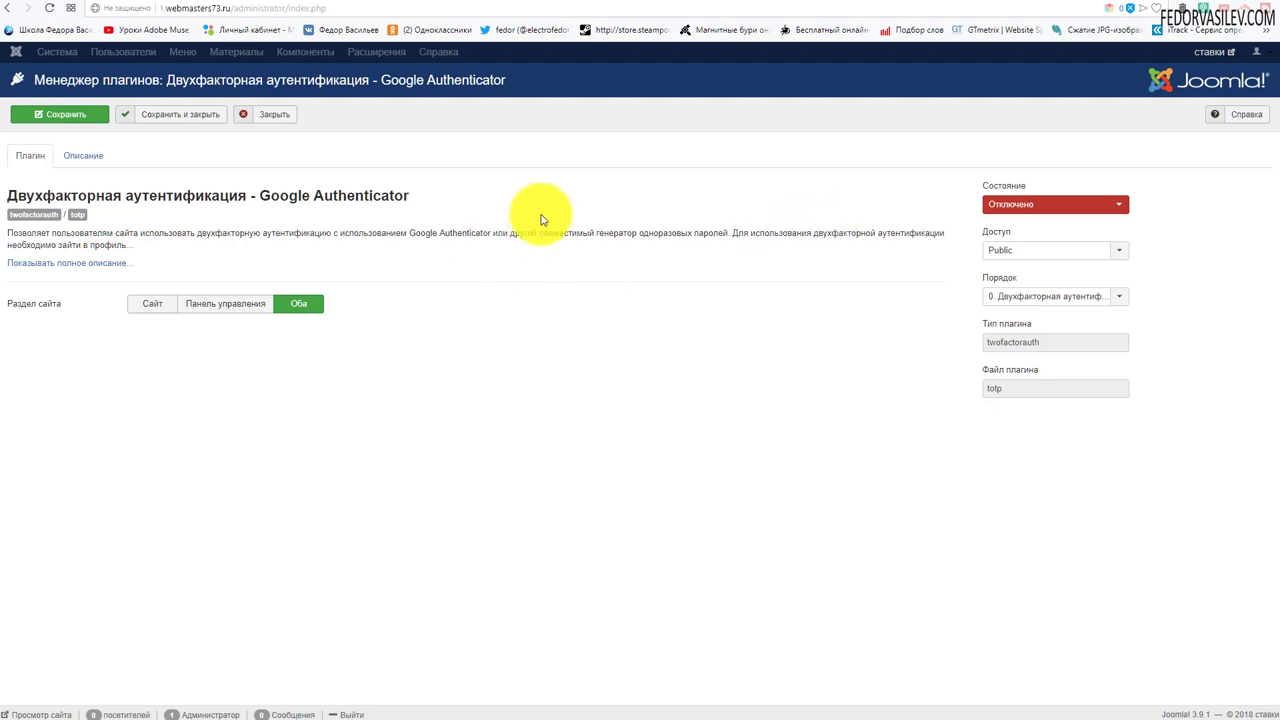
{"action": "left_click", "coordinate": [124, 262]}
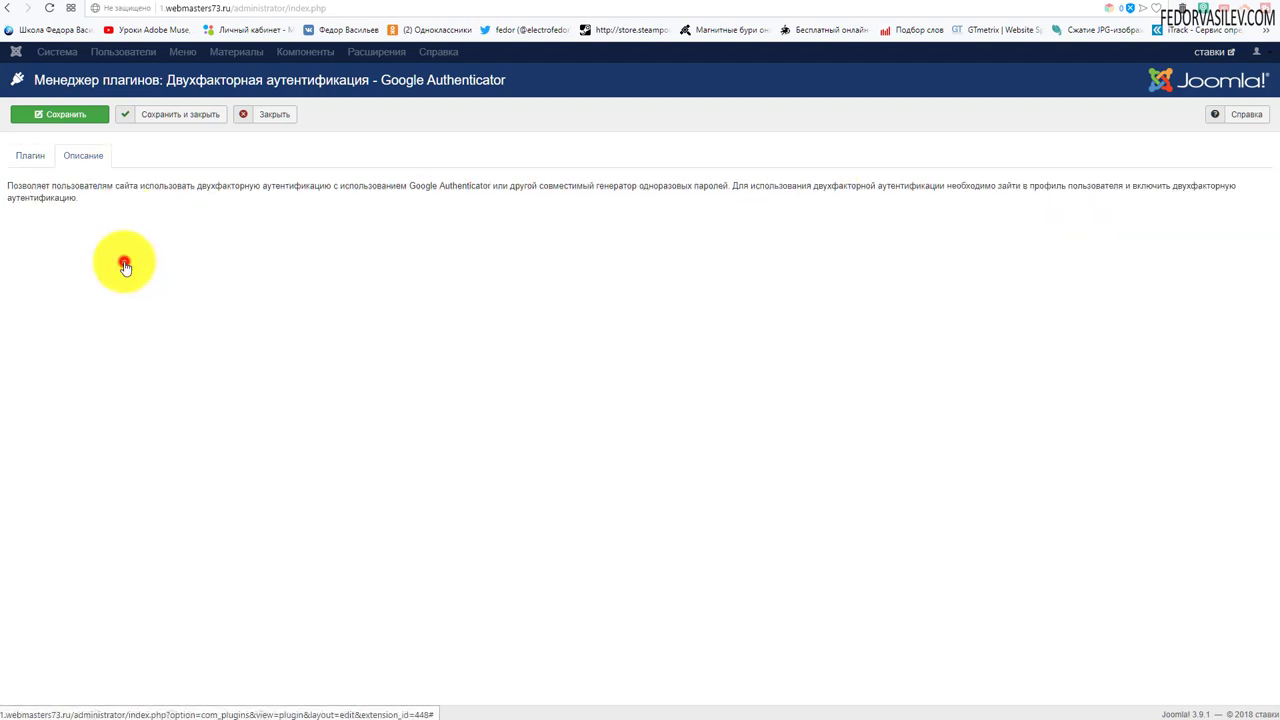
{"action": "left_click", "coordinate": [40, 170]}
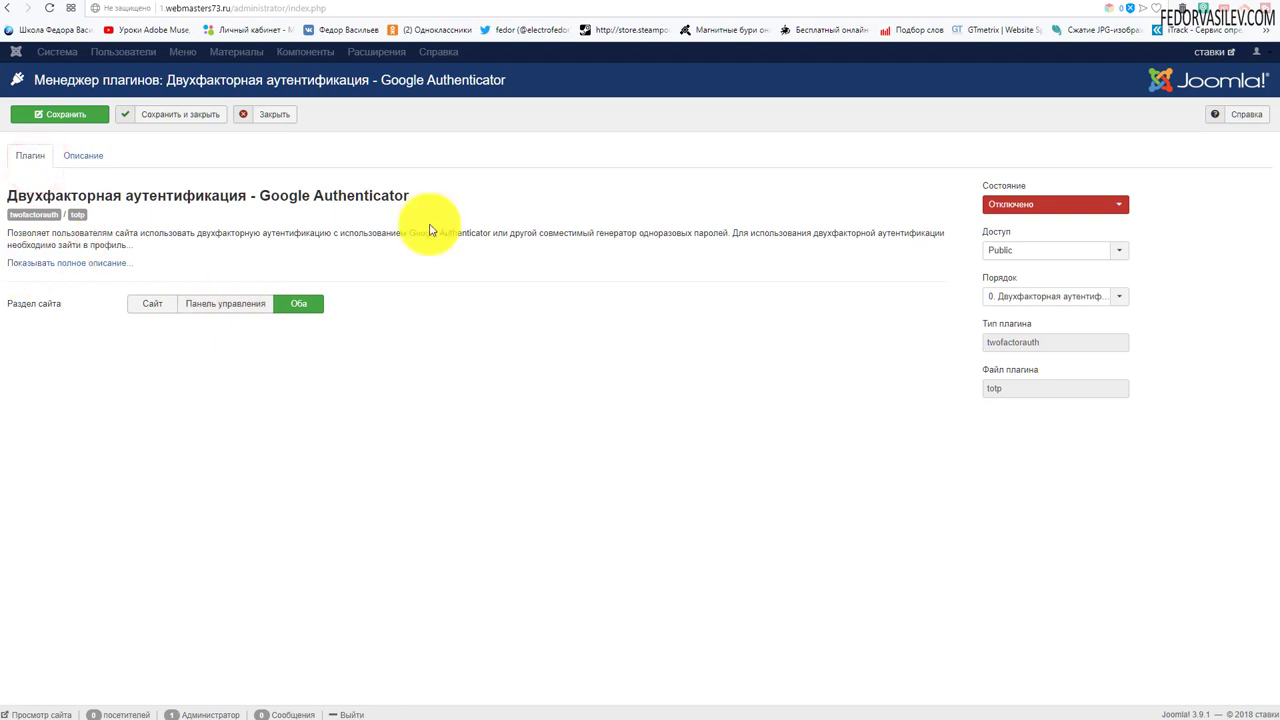
Reopen Securitycheck Pro's overall status check, review the remaining problems and highlight the title of the two-factor authentication check
{"action": "left_click", "coordinate": [337, 54]}
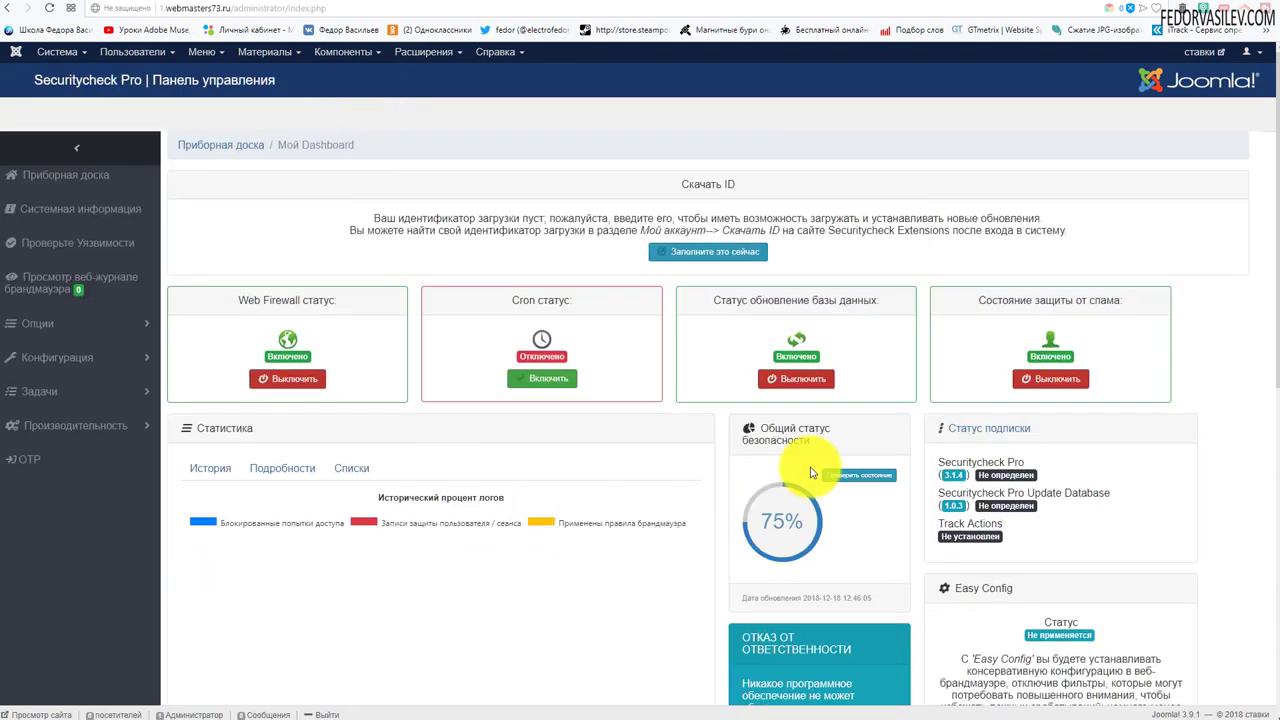
{"action": "left_click", "coordinate": [833, 475]}
{"action": "scroll", "coordinate": [326, 289], "scroll_direction": "down", "scroll_amount": 2}
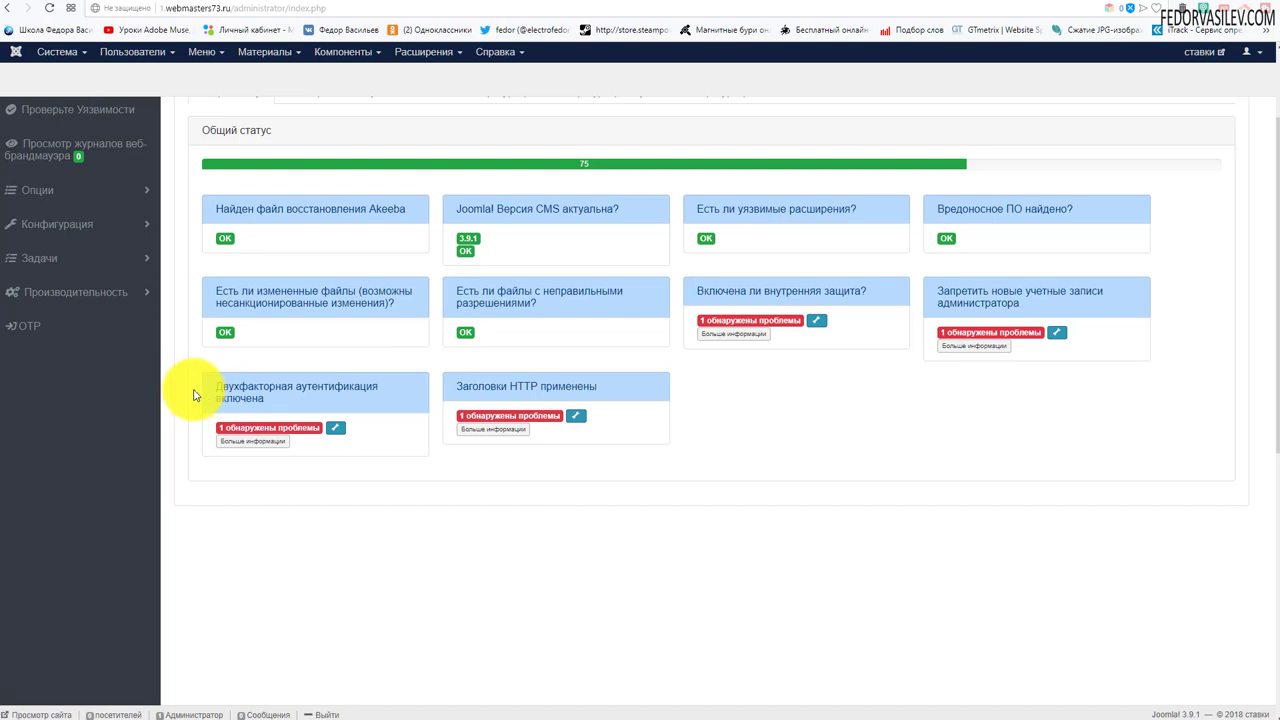
{"action": "scroll", "coordinate": [195, 395], "scroll_direction": "up", "scroll_amount": 2}
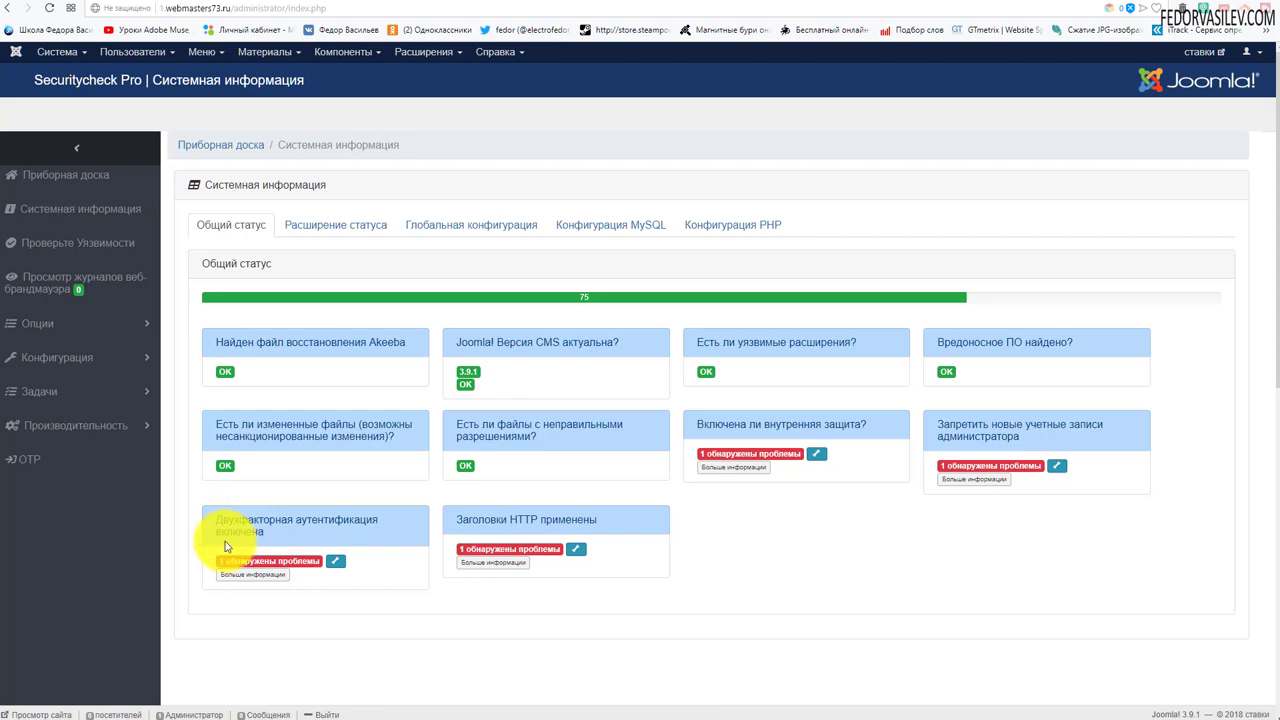
{"action": "left_click_drag", "start_coordinate": [219, 513], "coordinate": [260, 530]}
{"action": "left_click", "coordinate": [534, 618]}
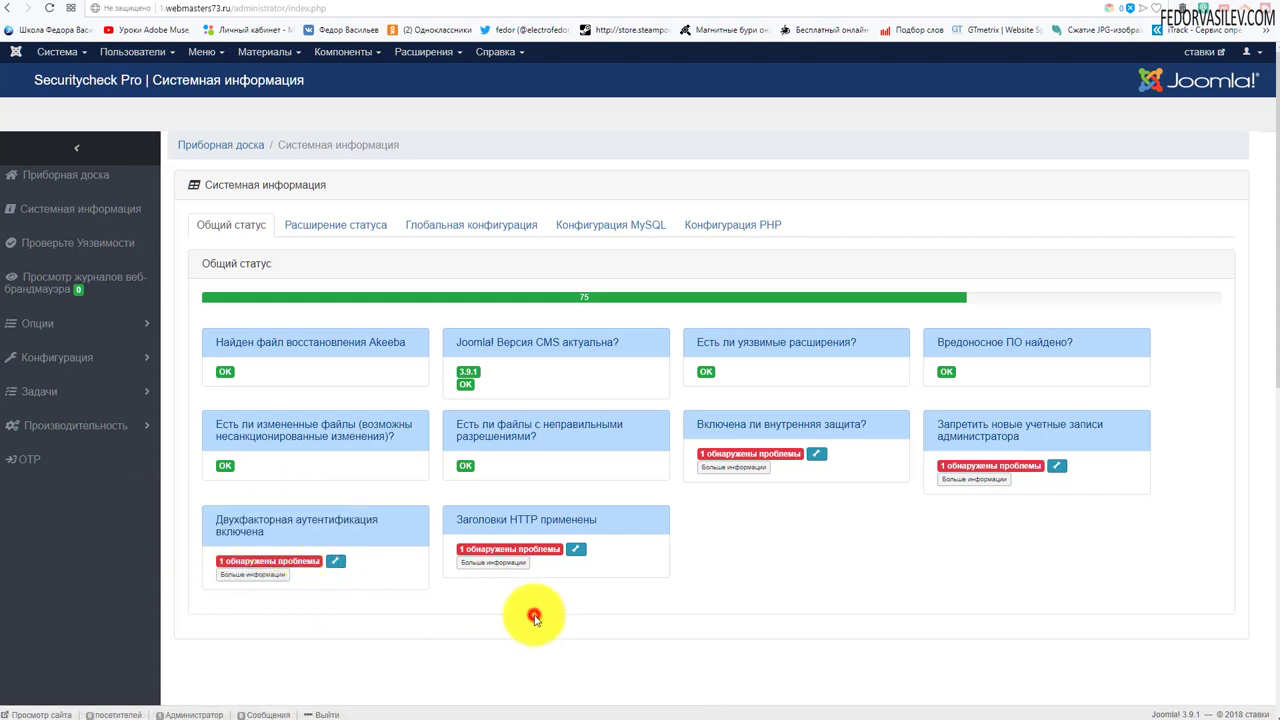